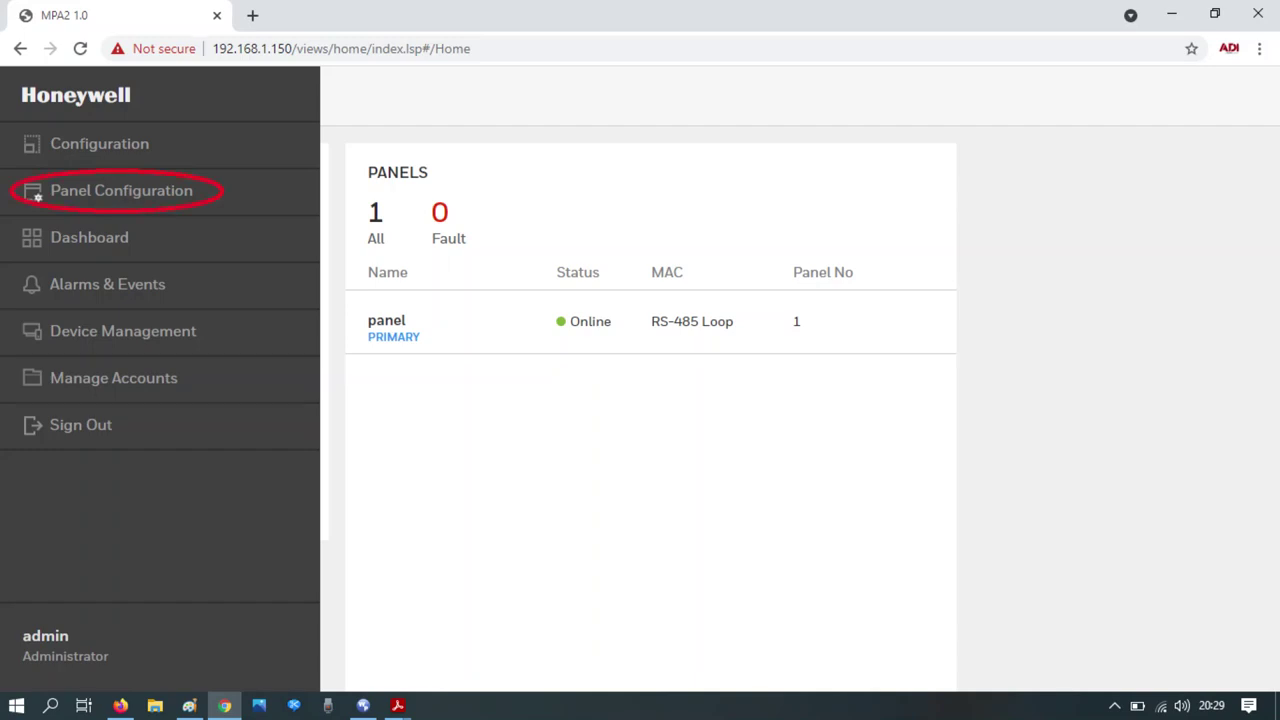
- Open Panel Configuration in the MPA2 web interface to assign static IP 192.168.1.87
click(37, 197)
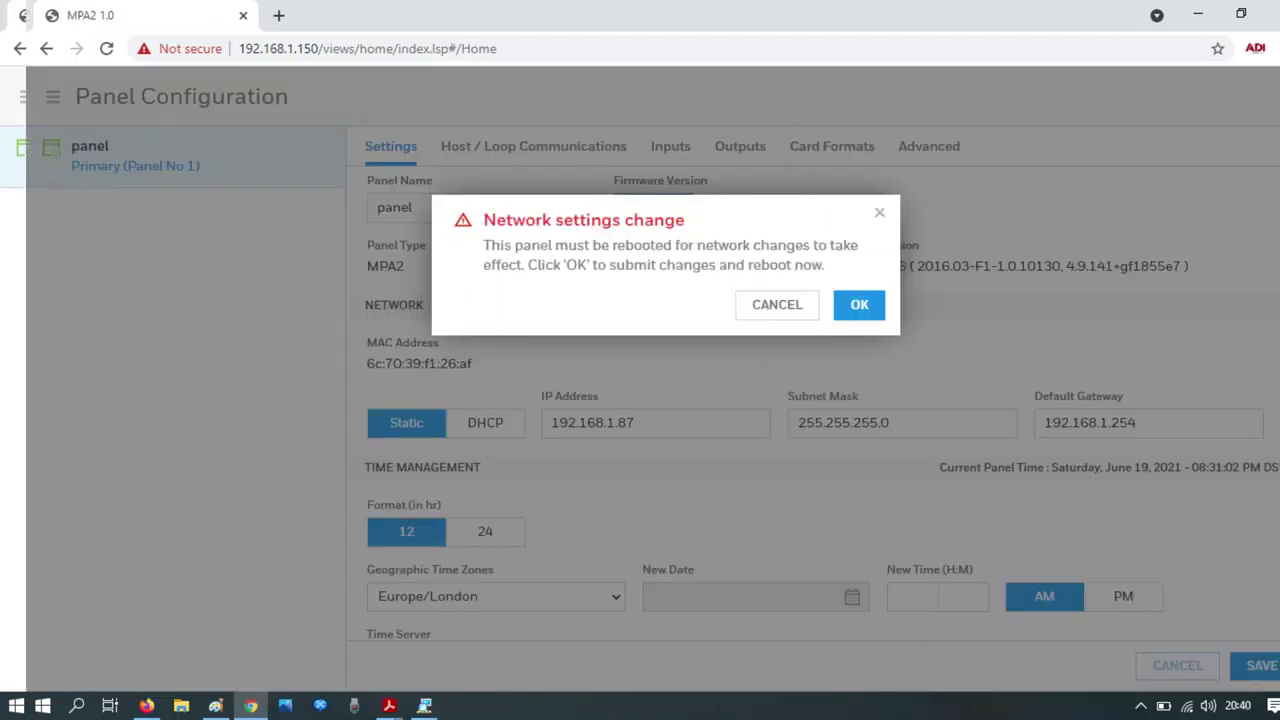
- Confirm the network settings change so the panel reboots at 192.168.1.87
key(Return)
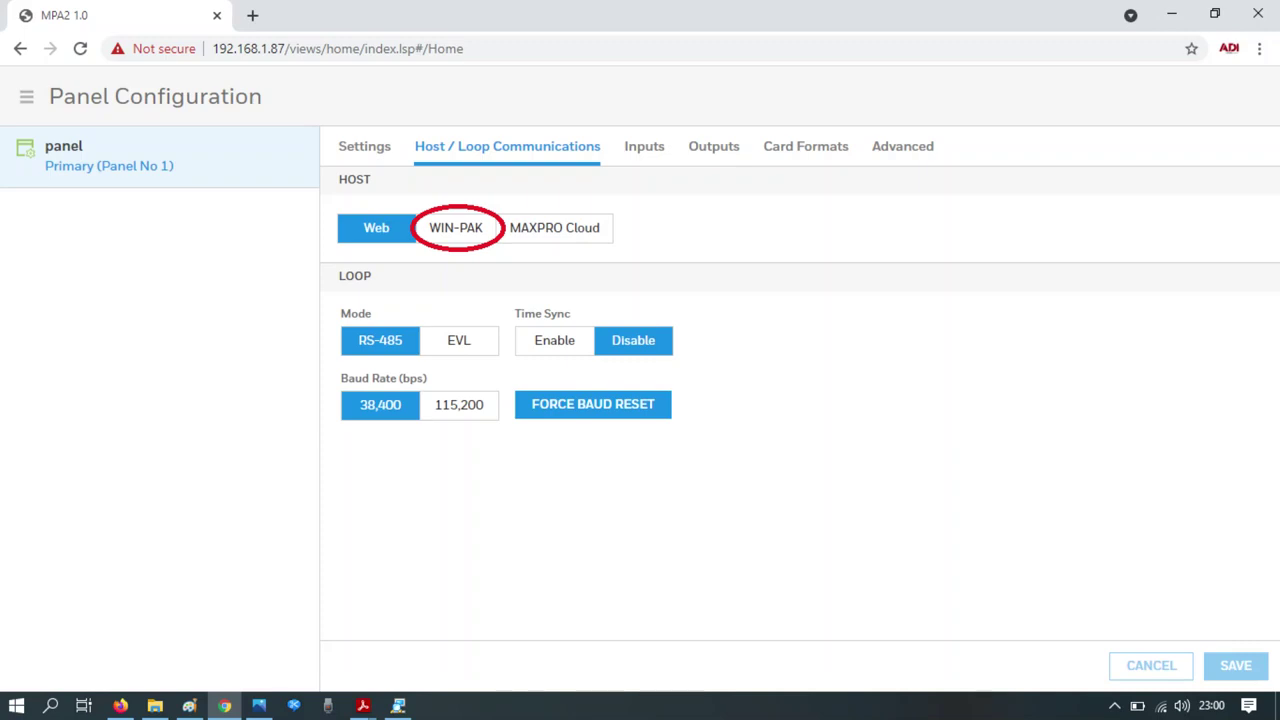
- Switch the panel host to WIN-PAK and accept the host-mode warning to save
click(456, 228)
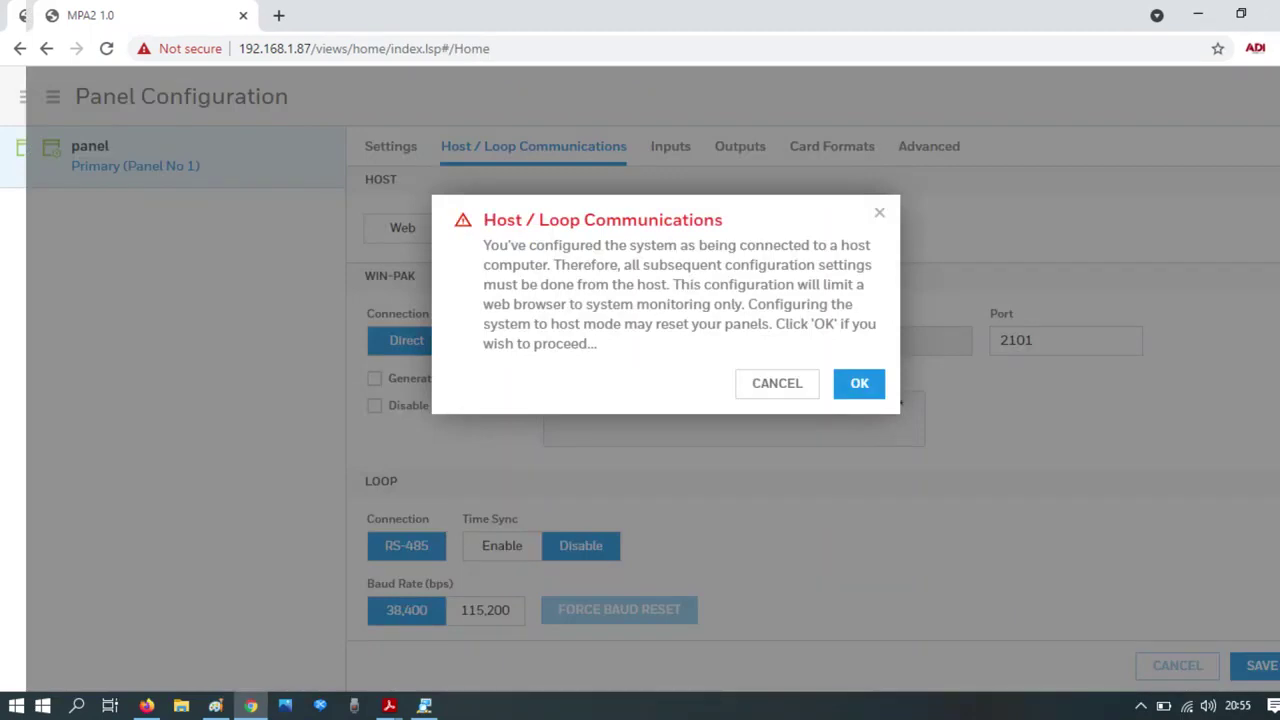
key(Return)
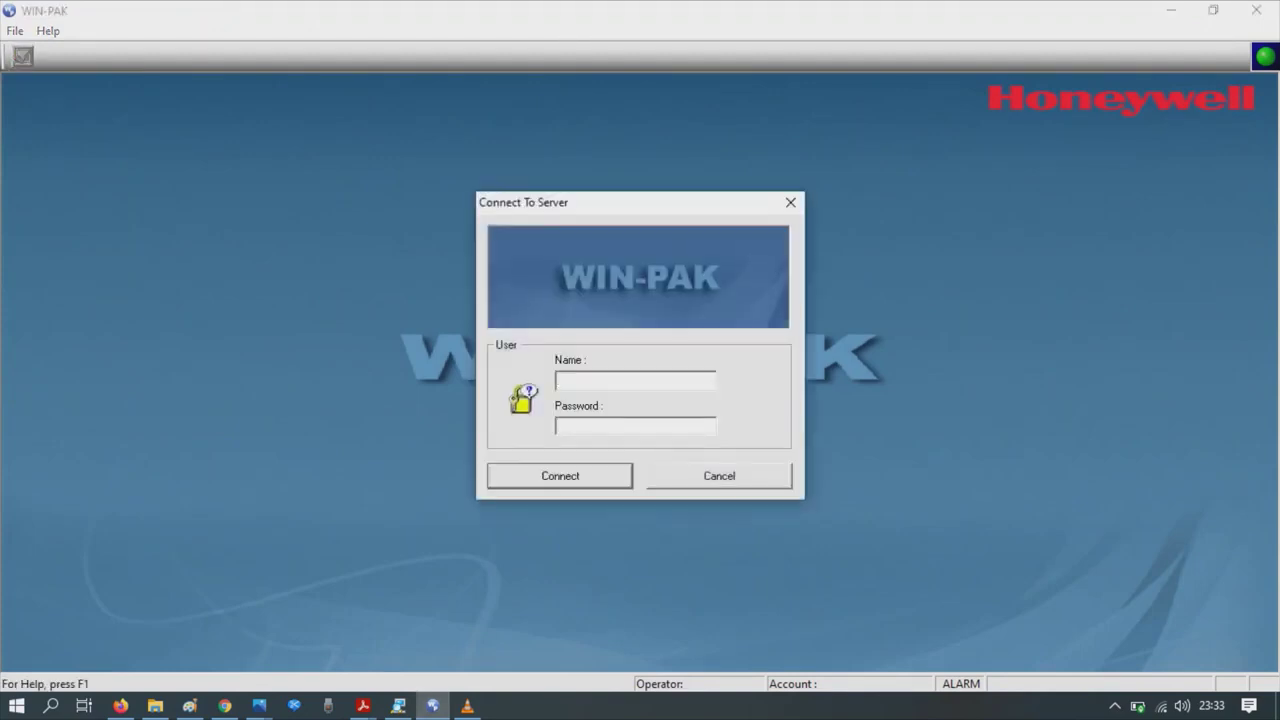
- Enter the administrator user name and account password and connect to the server
text(admin)
key(Tab)
text(***)
text(********)
key(Return)
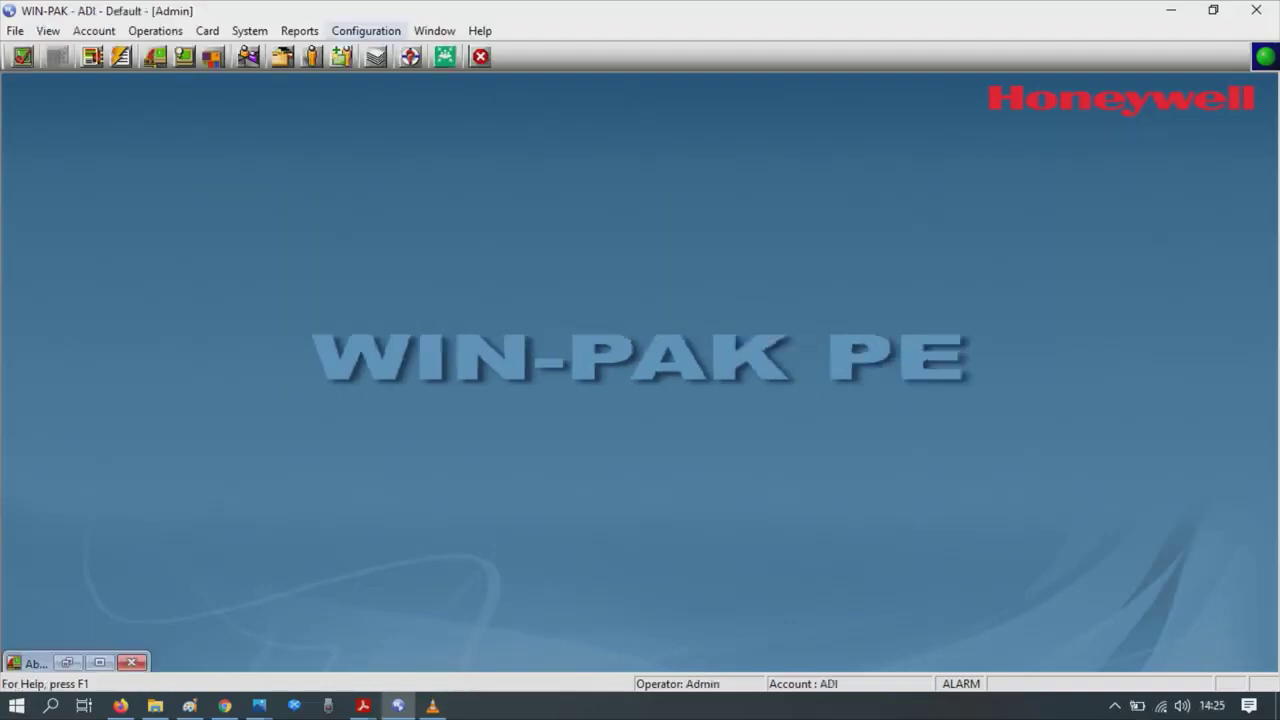
- Add a Direct MPA Gateway Panel to the Devices folder in the Device Map
key(alt+n)
key(Down)
key(Down)
key(Right)
key(Down)
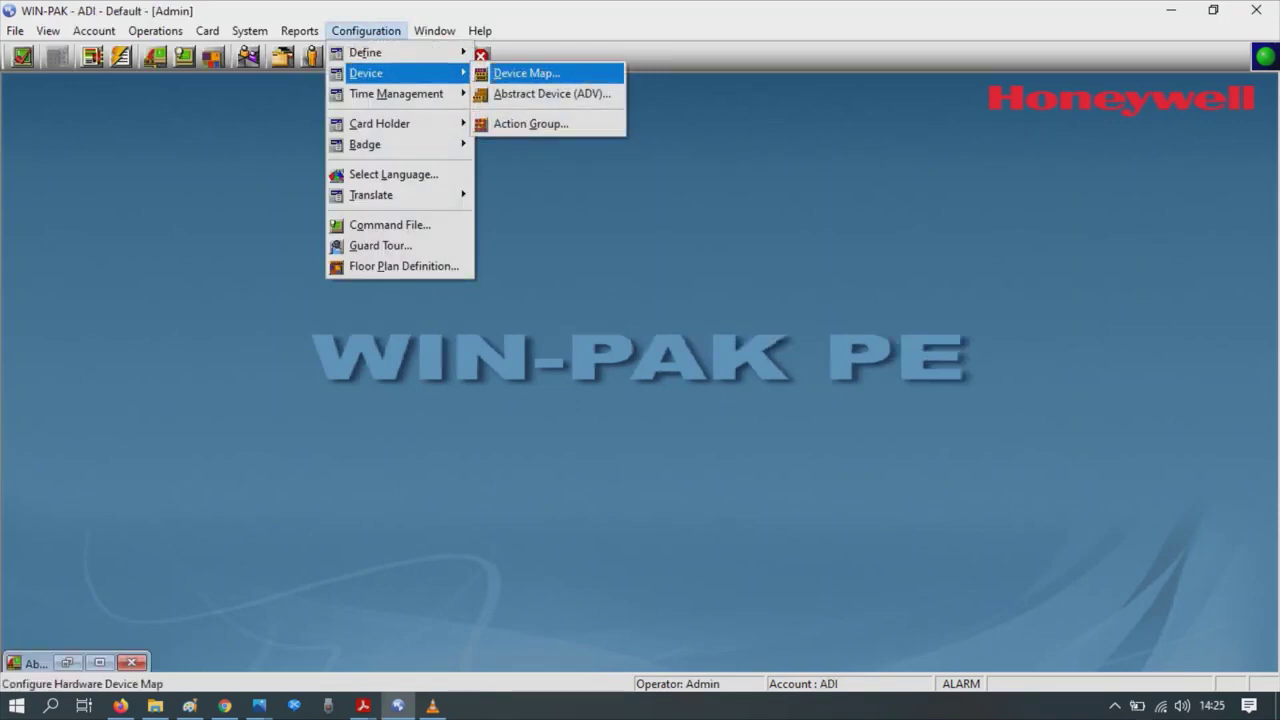
key(Return)
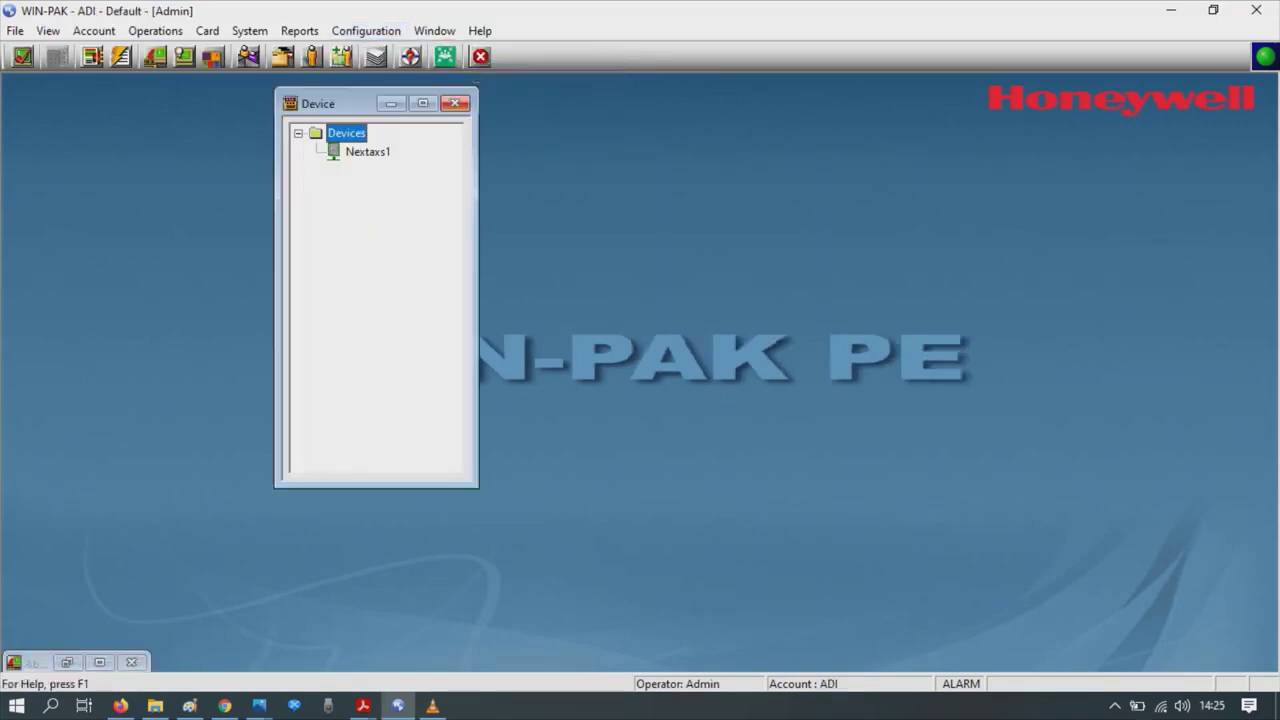
key(shift+F10)
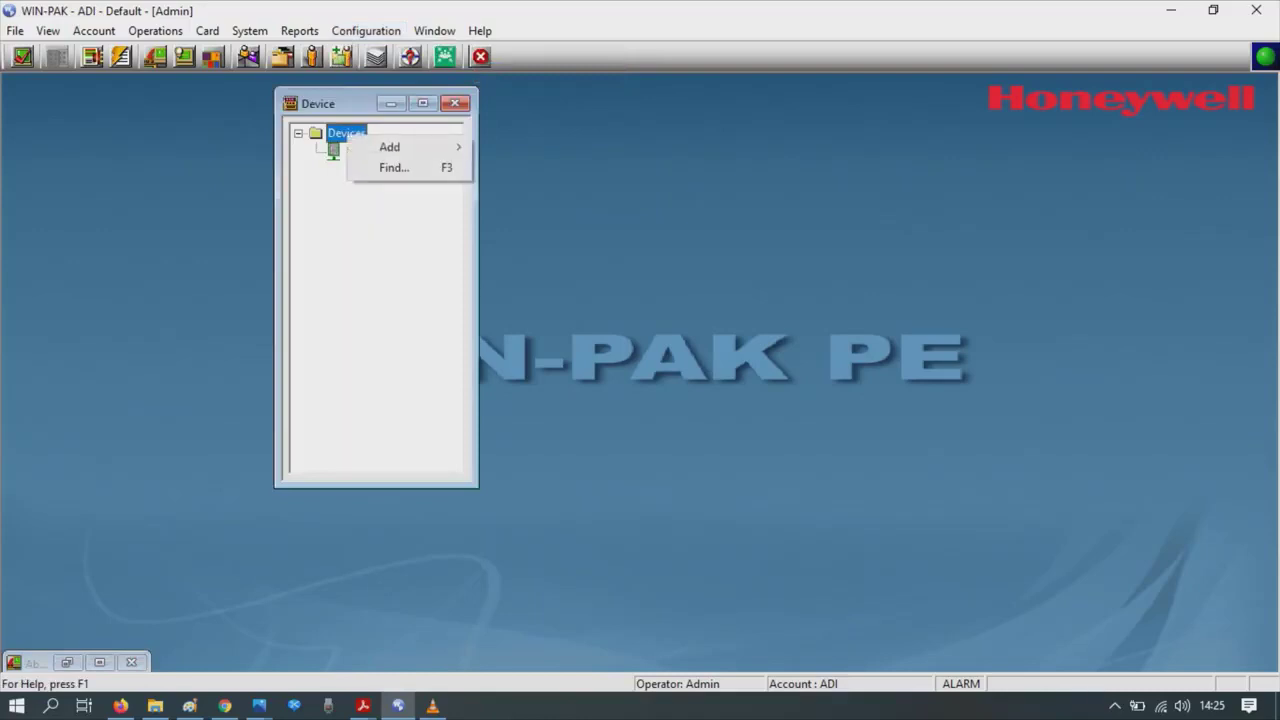
key(Down)
key(Right)
key(Down)
key(Down)
key(Down)
key(Down)
key(Down)
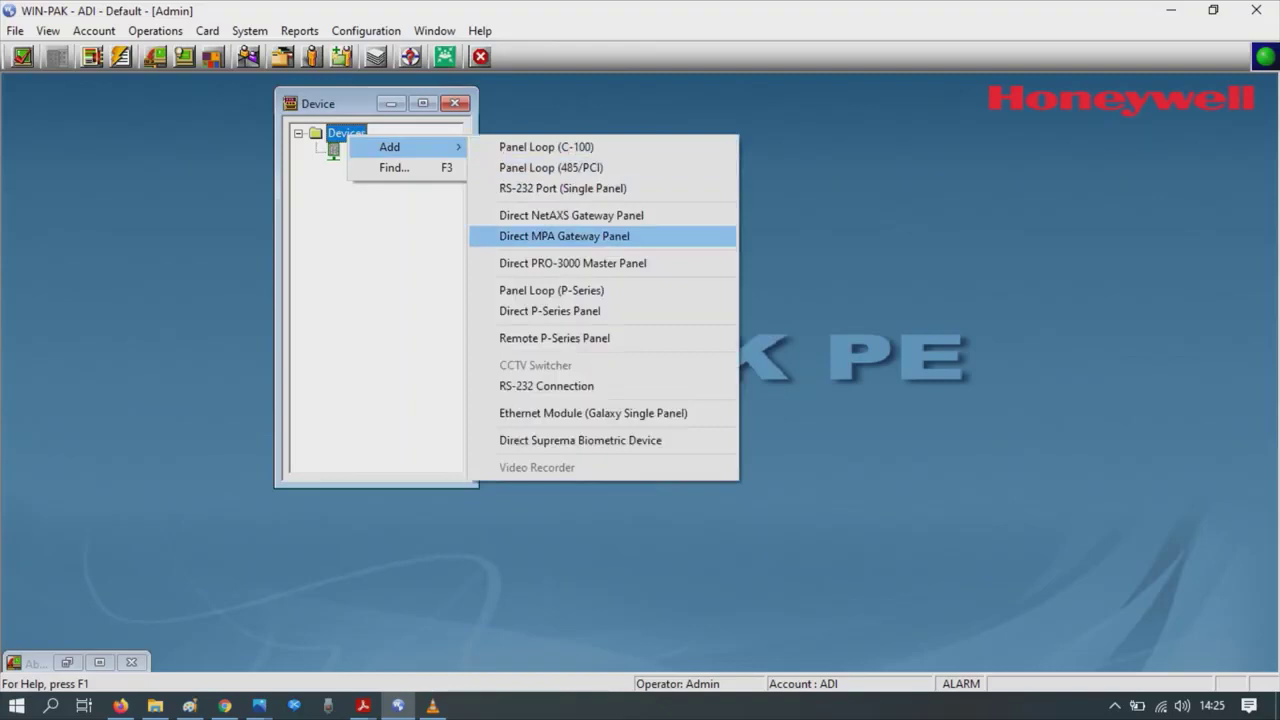
key(Return)
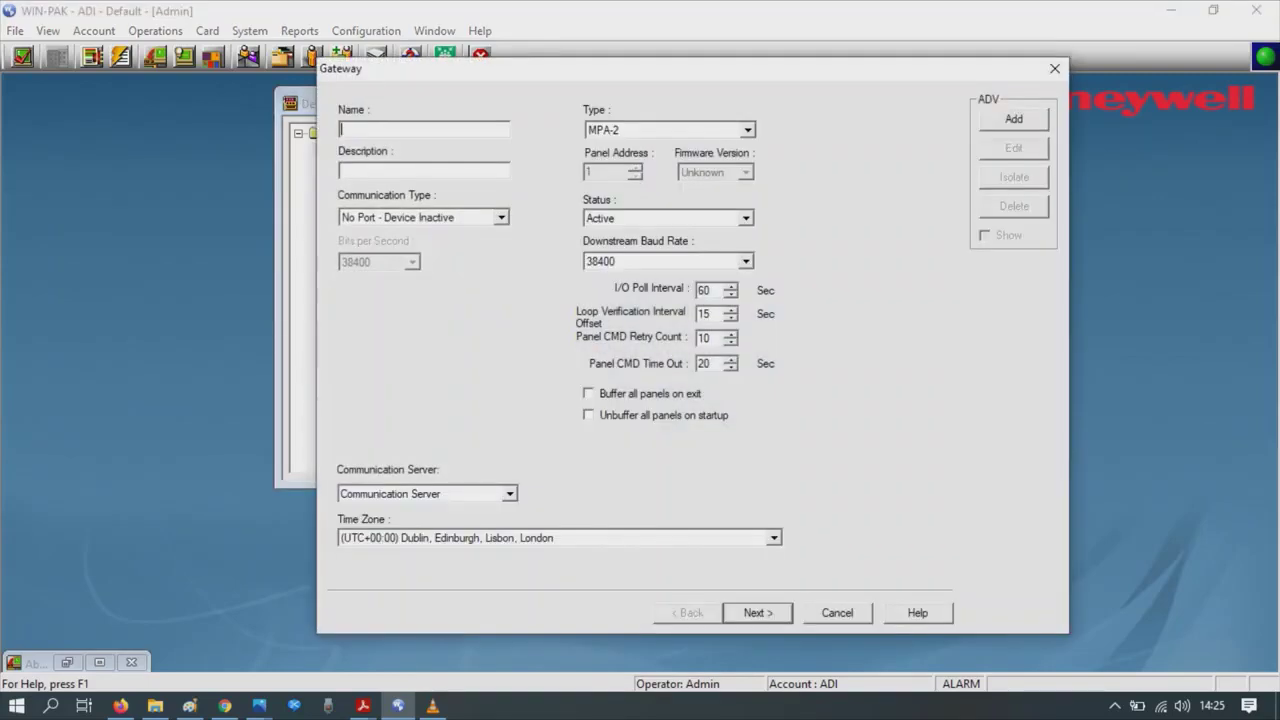
- Name the panel MPA, keep type MPA-2, and use TCP/IP Connection to 192.168.1.87
text(MPA)
click(667, 129)
click(660, 143)
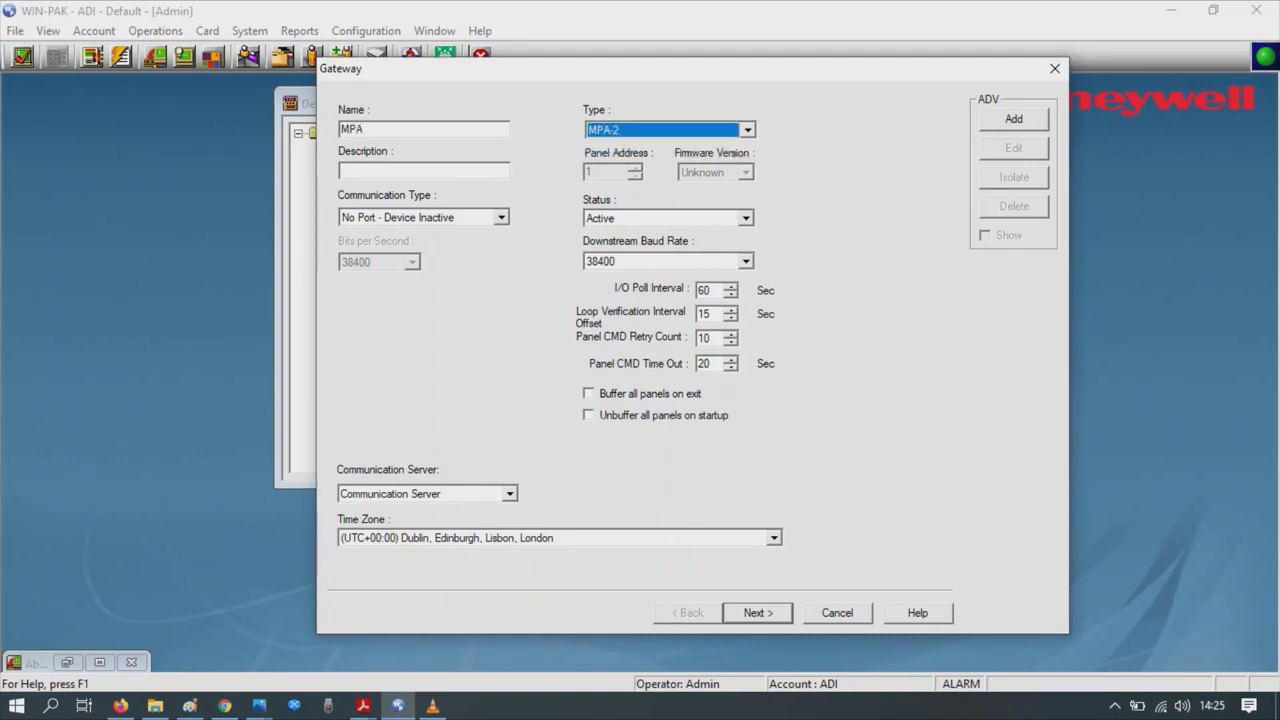
click(424, 170)
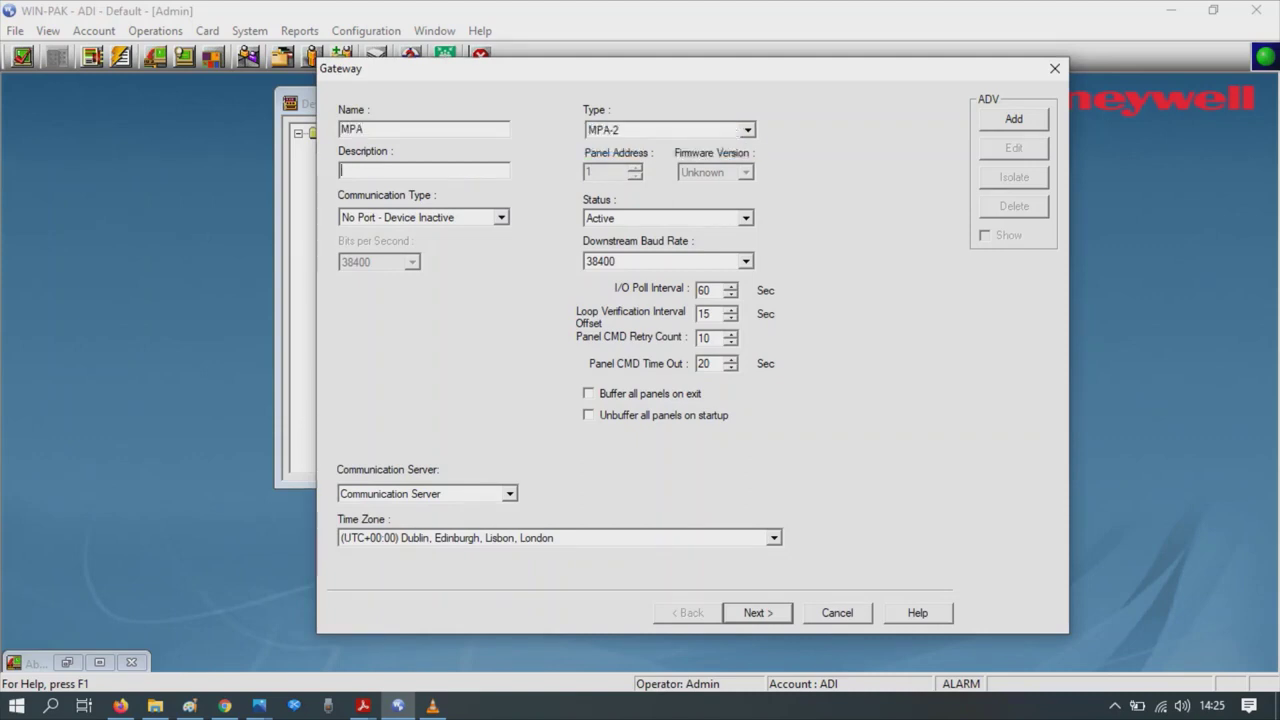
key(Tab)
key(F4)
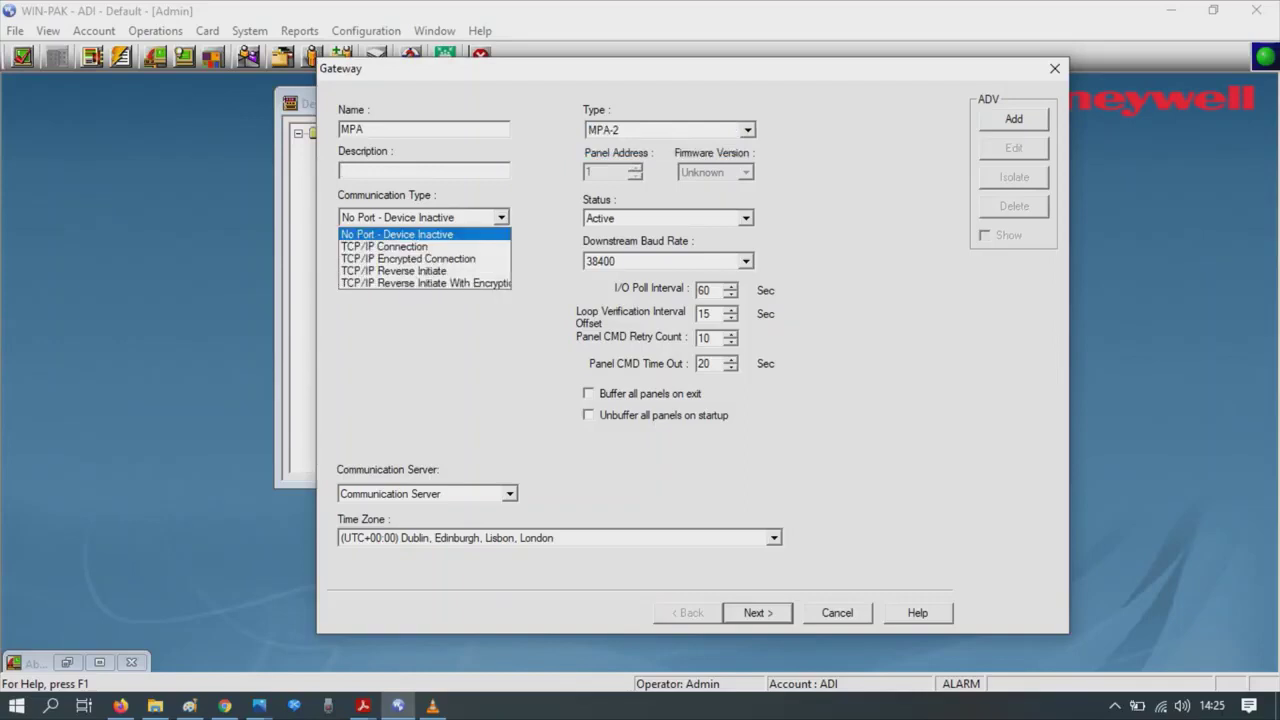
key(Down)
key(Return)
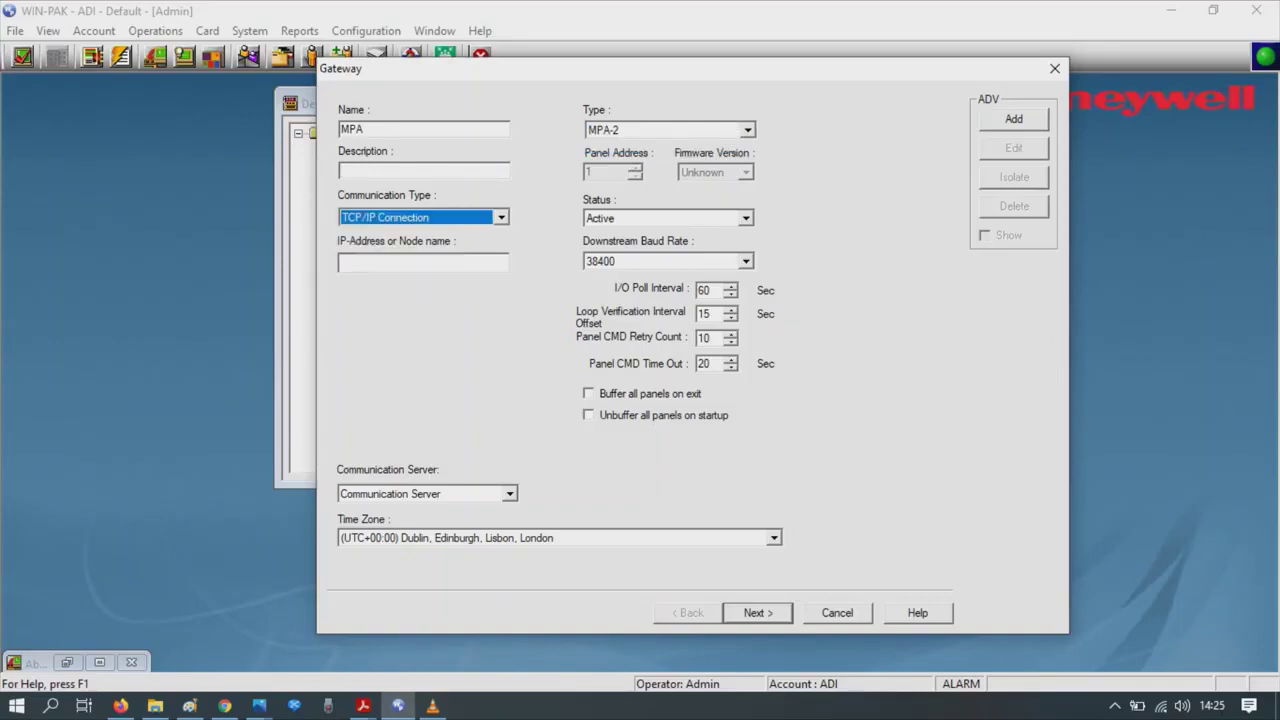
click(341, 262)
text(192.168.1.87)
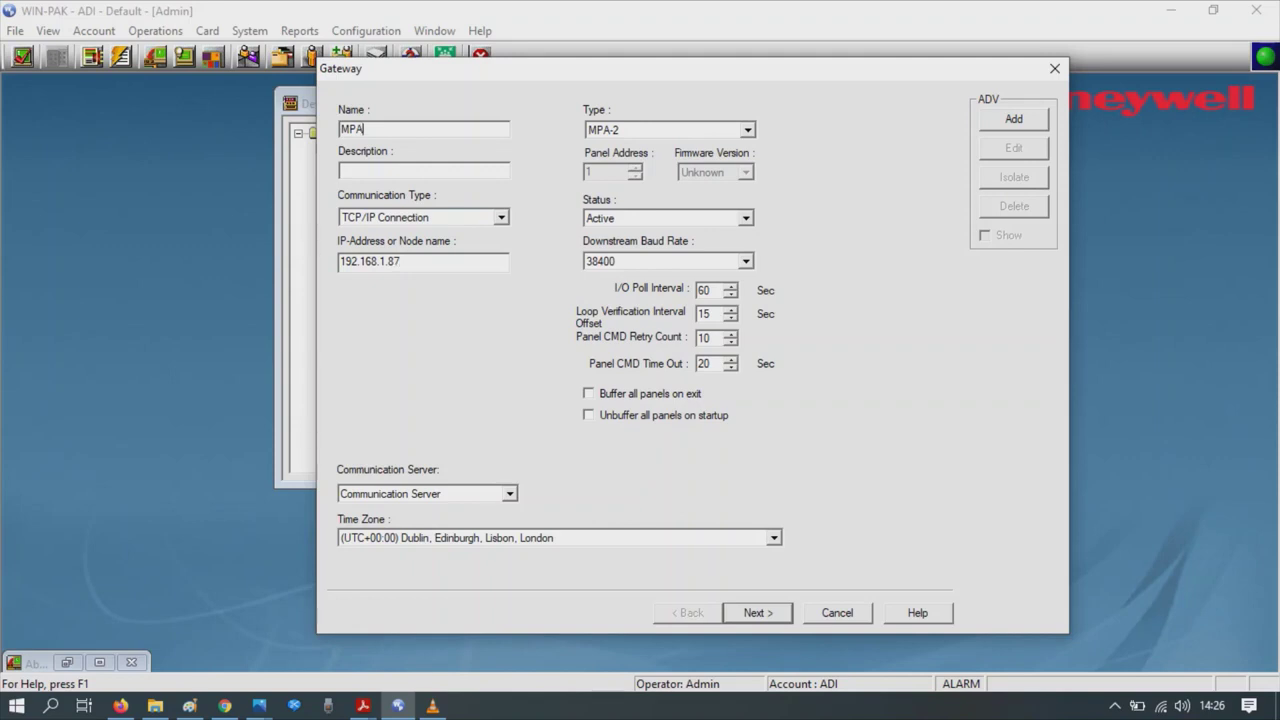
- Create the panel's abstract device record and continue to Card Formats
click(1013, 119)
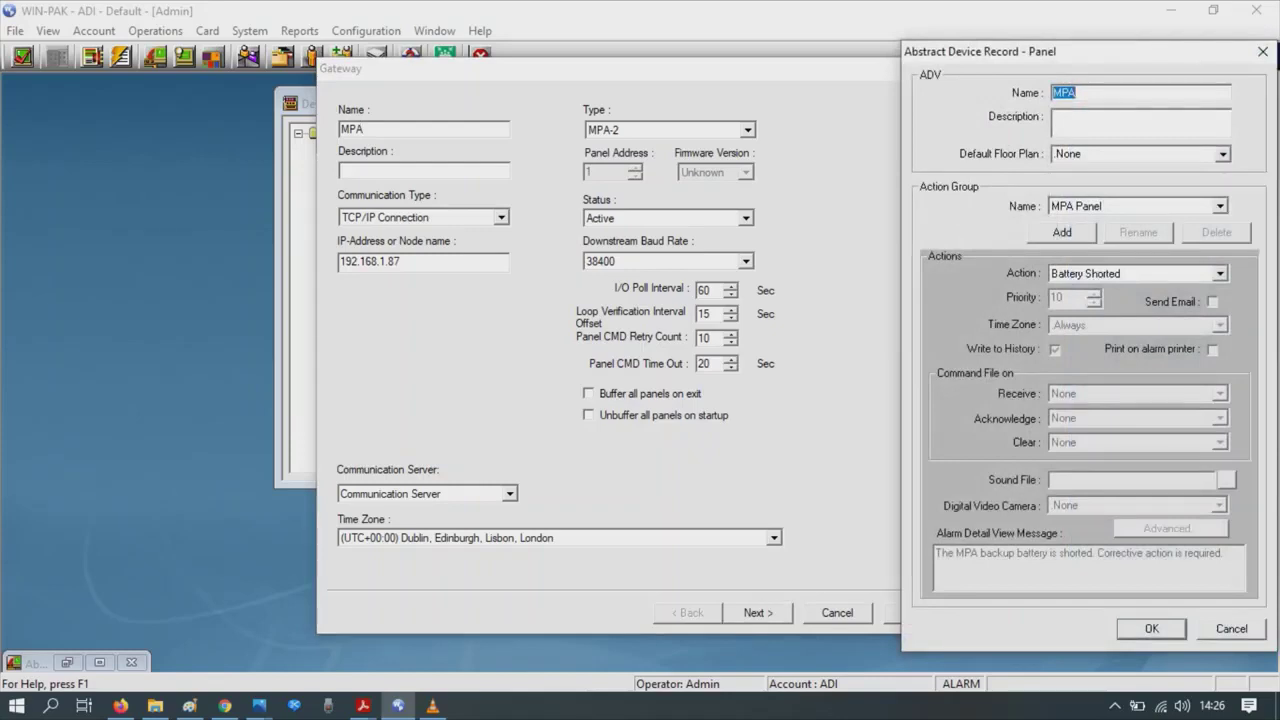
key(Return)
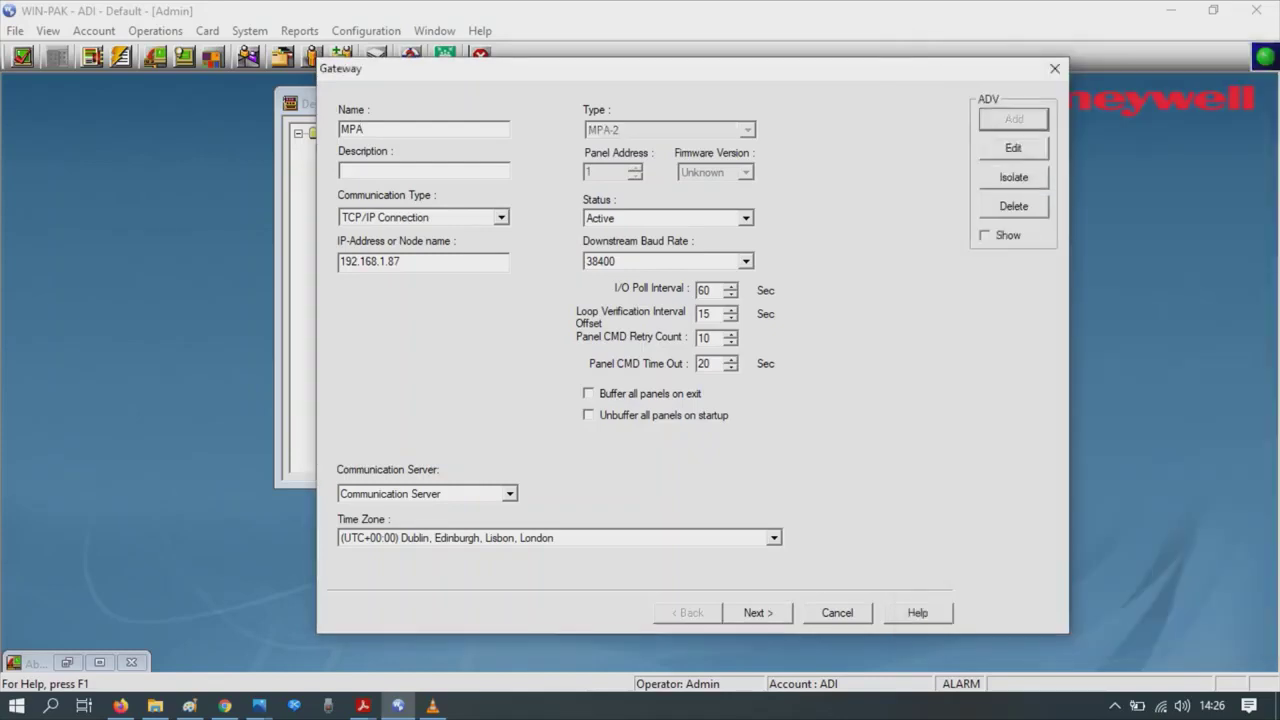
key(Return)
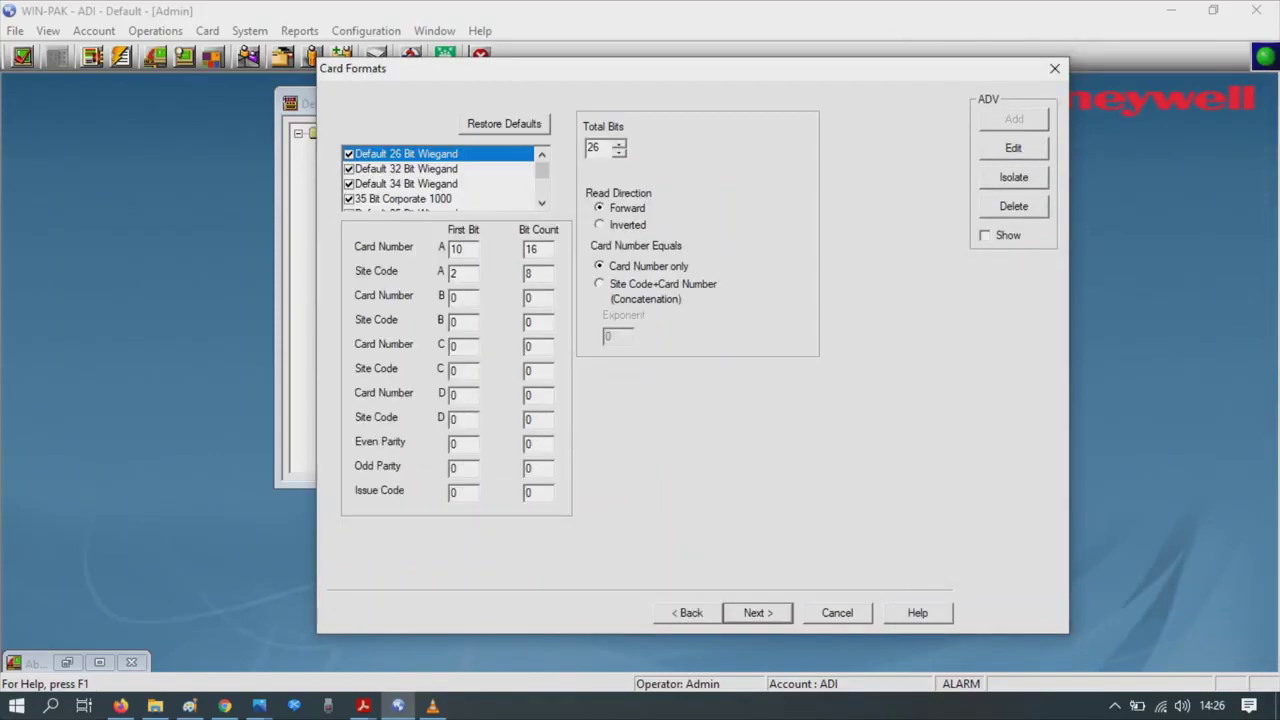
- Pass Card Formats and Time Zones, set the panel to PoE Power, and reach Readers
click(541, 203)
click(541, 203)
click(541, 203)
click(405, 198)
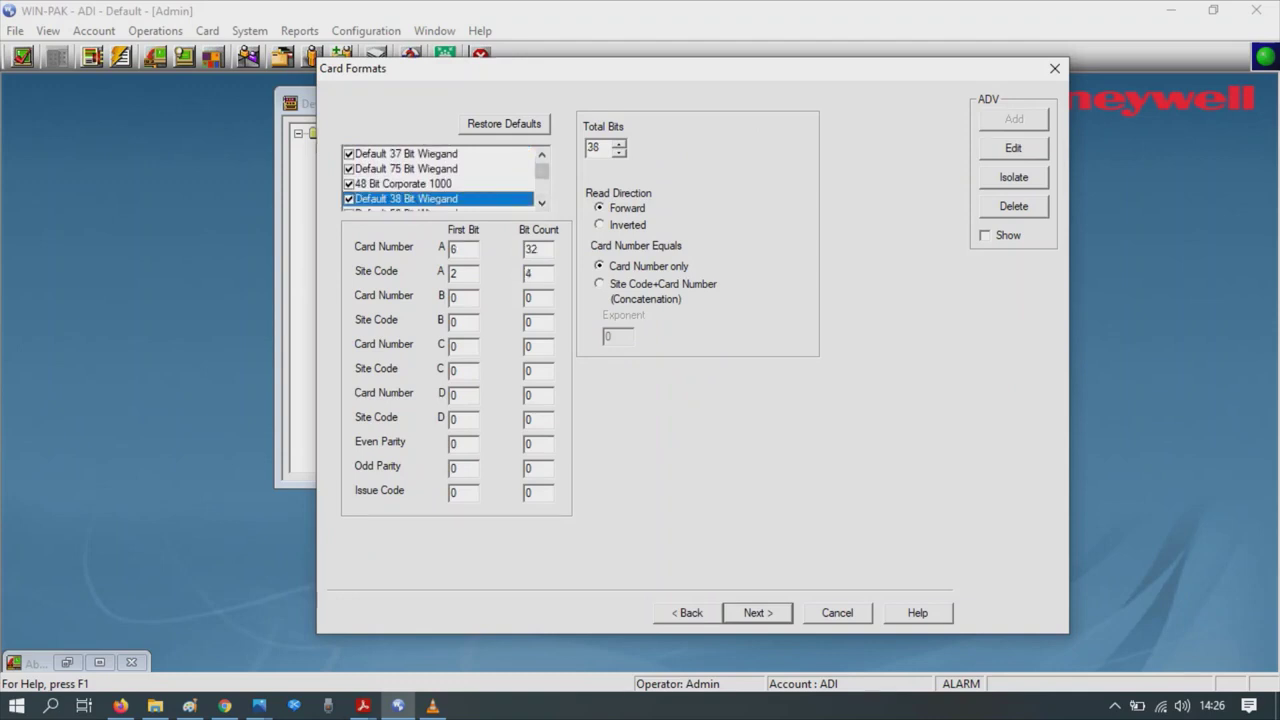
key(Return)
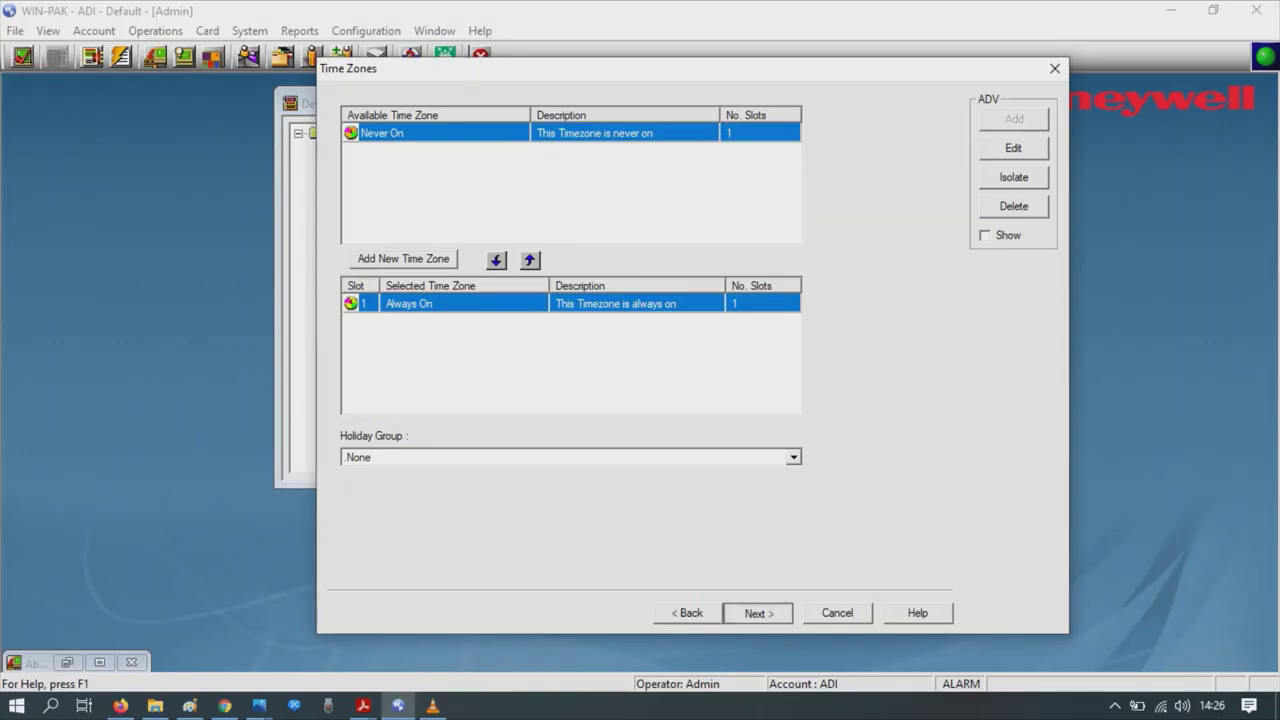
key(Return)
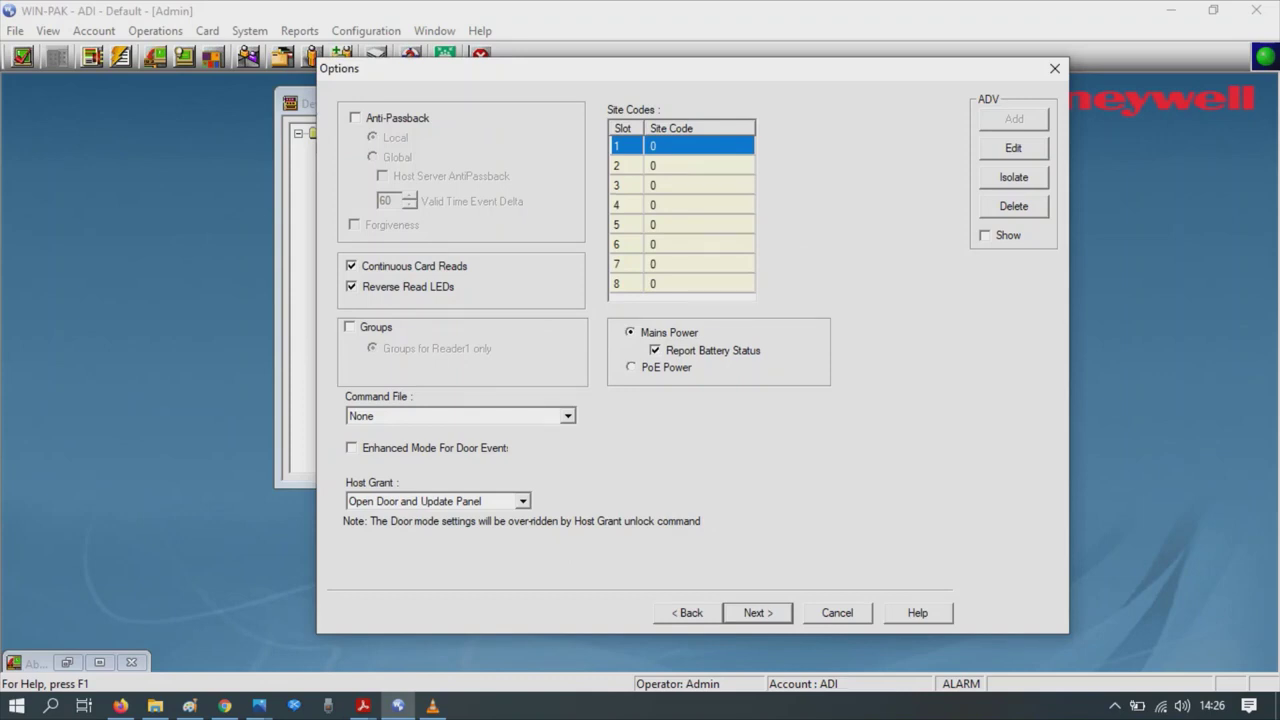
click(631, 367)
key(Return)
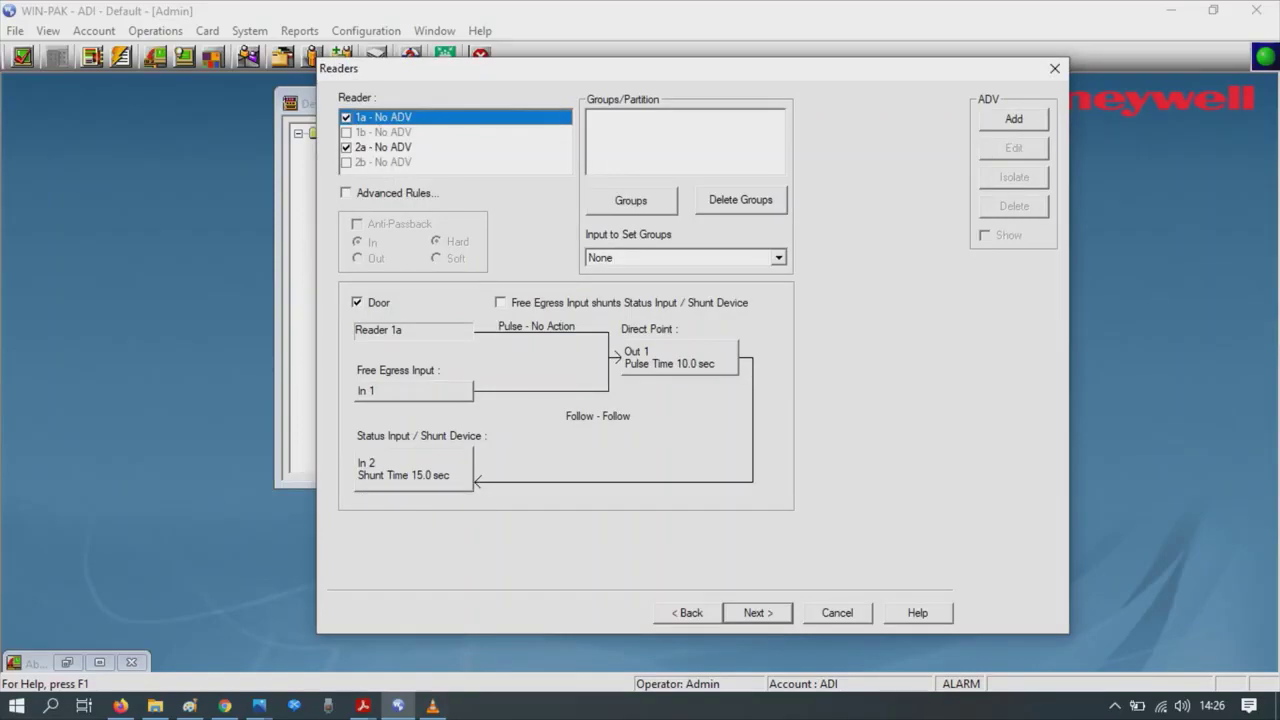
- Create the abstract device 'Mpa reader' for reader 1a
click(1014, 119)
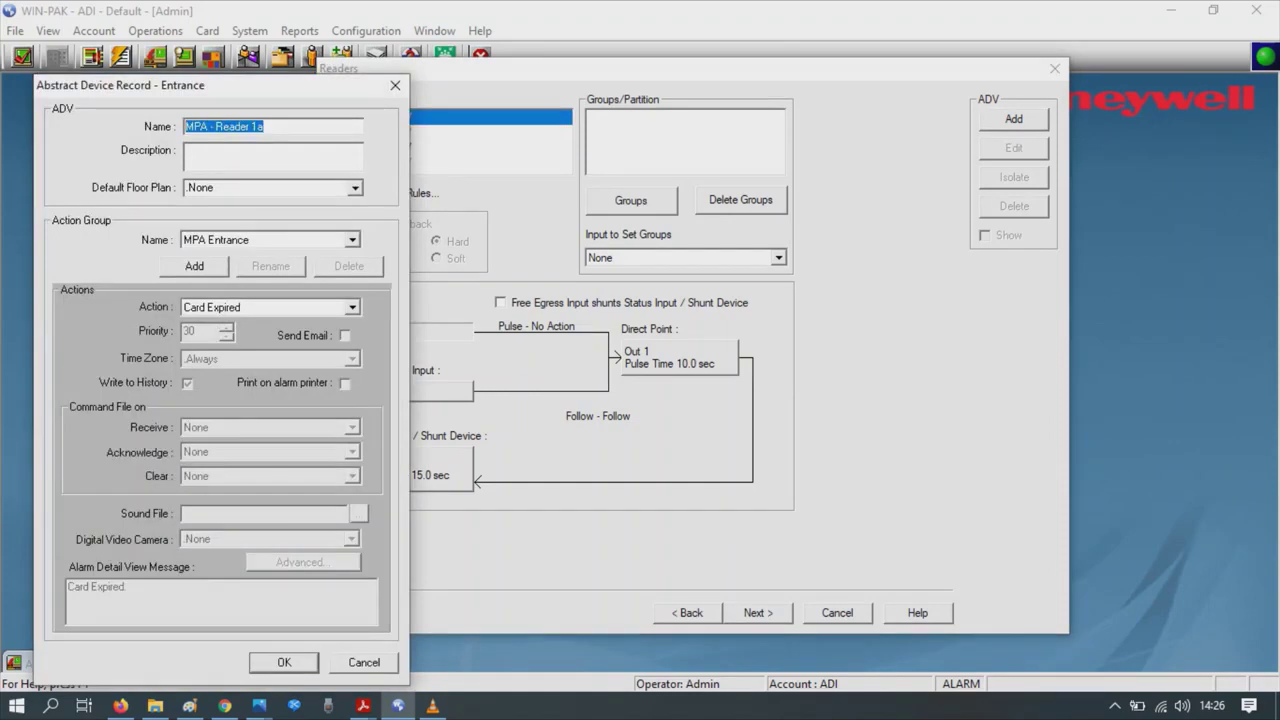
key(End)
key(BackSpace)
key(BackSpace)
key(BackSpace)
key(BackSpace)
key(BackSpace)
key(BackSpace)
key(BackSpace)
key(BackSpace)
key(BackSpace)
key(BackSpace)
key(BackSpace)
key(BackSpace)
key(BackSpace)
key(BackSpace)
key(BackSpace)
text(Mpa re)
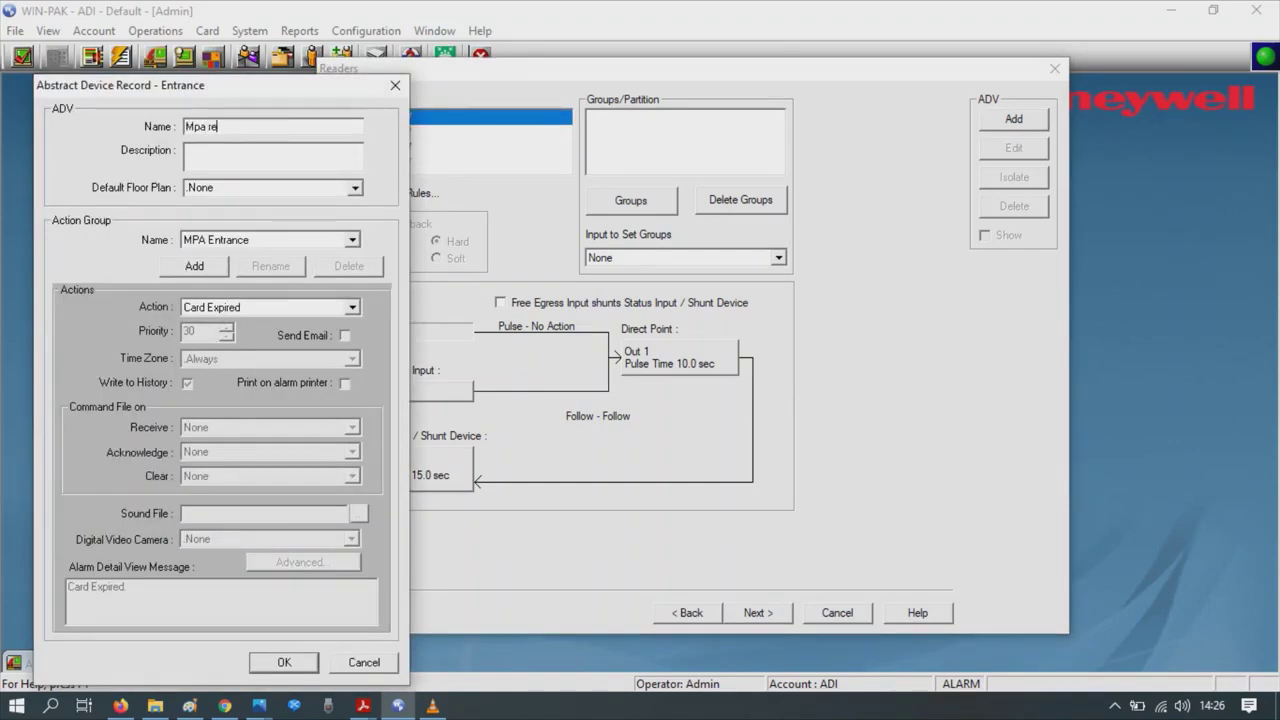
text(ader)
click(284, 662)
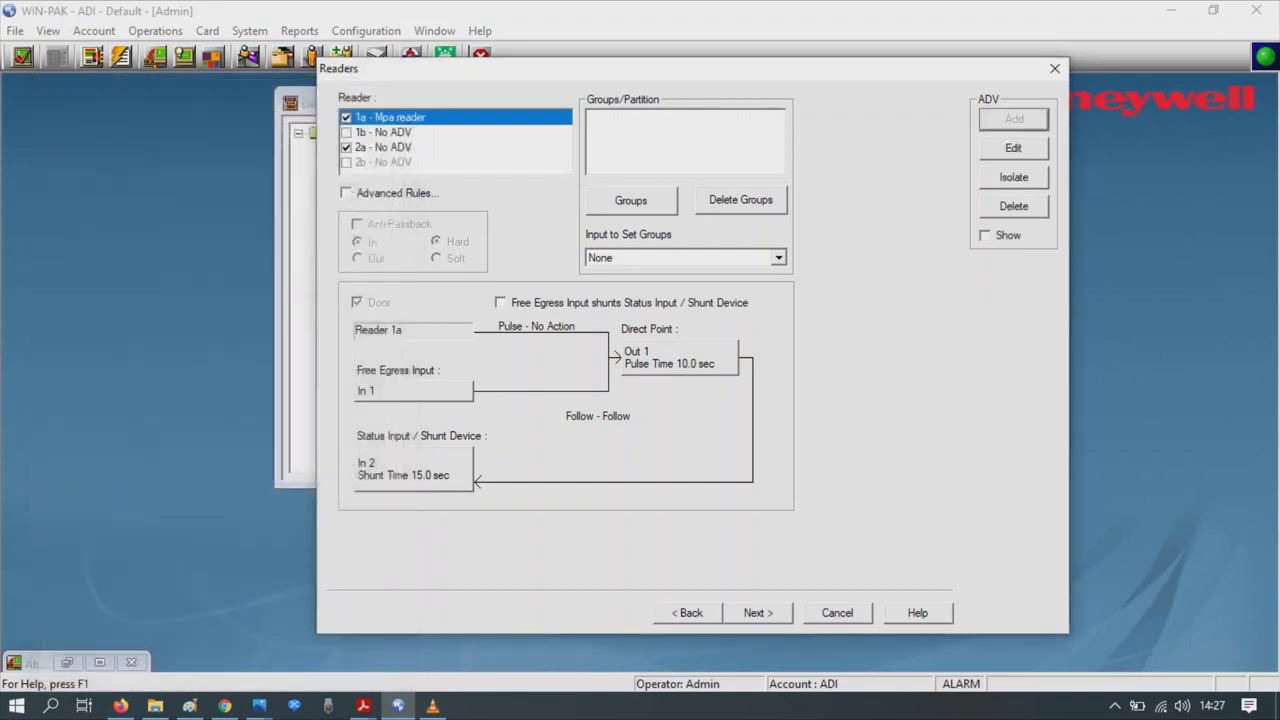
- Create abstract device 'MPA - Reader 2' for reader 2a, fixing the trailing-space name warning
click(383, 147)
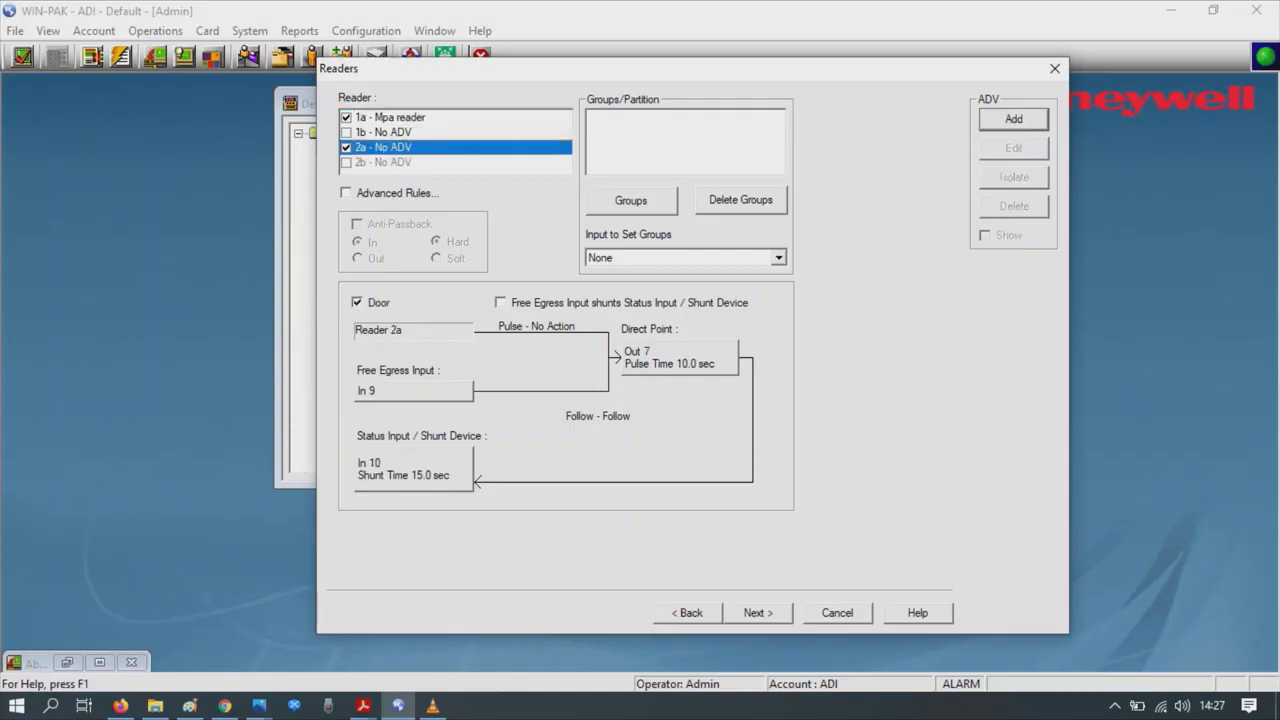
click(1013, 118)
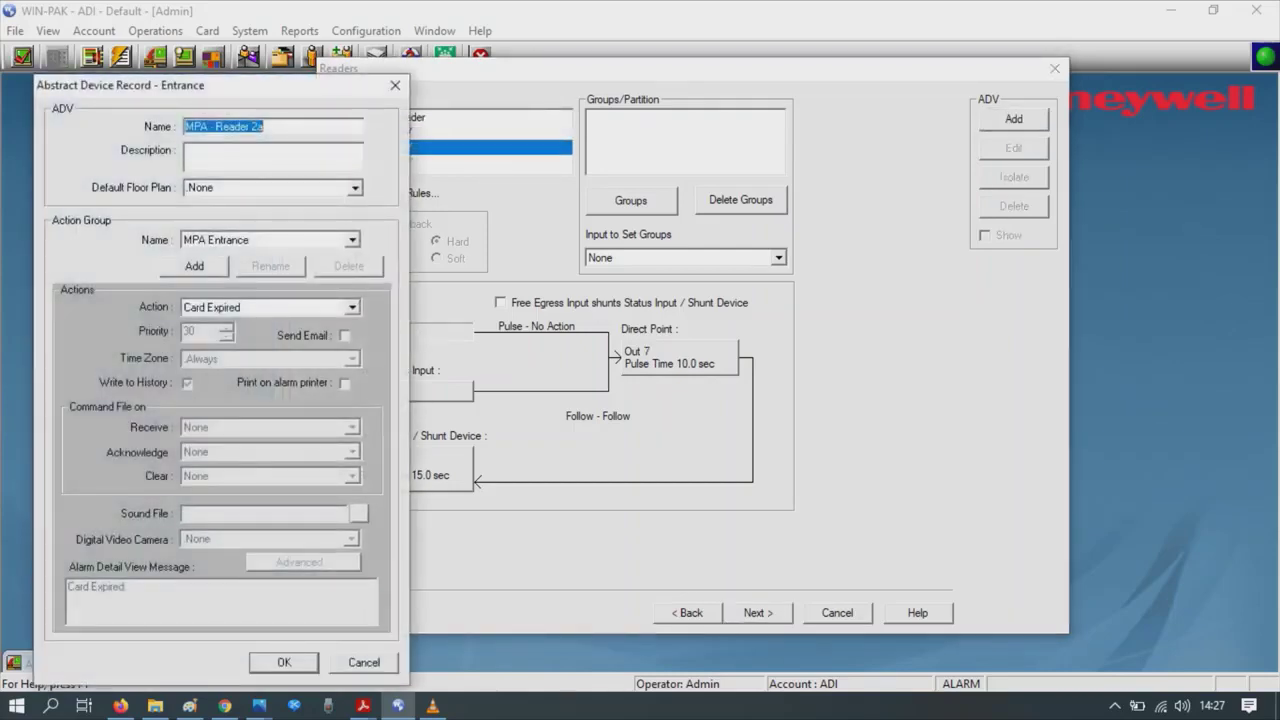
click(264, 126)
key(BackSpace)
key(BackSpace)
key(BackSpace)
text(2)
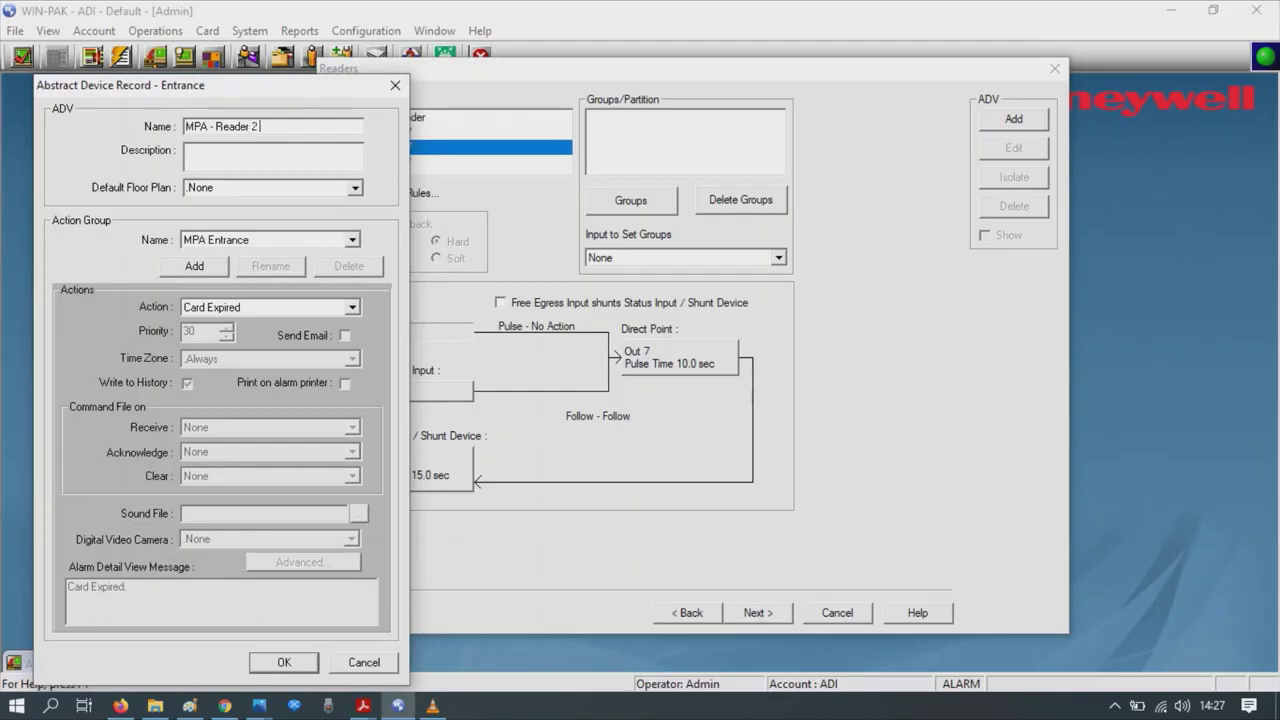
key(Return)
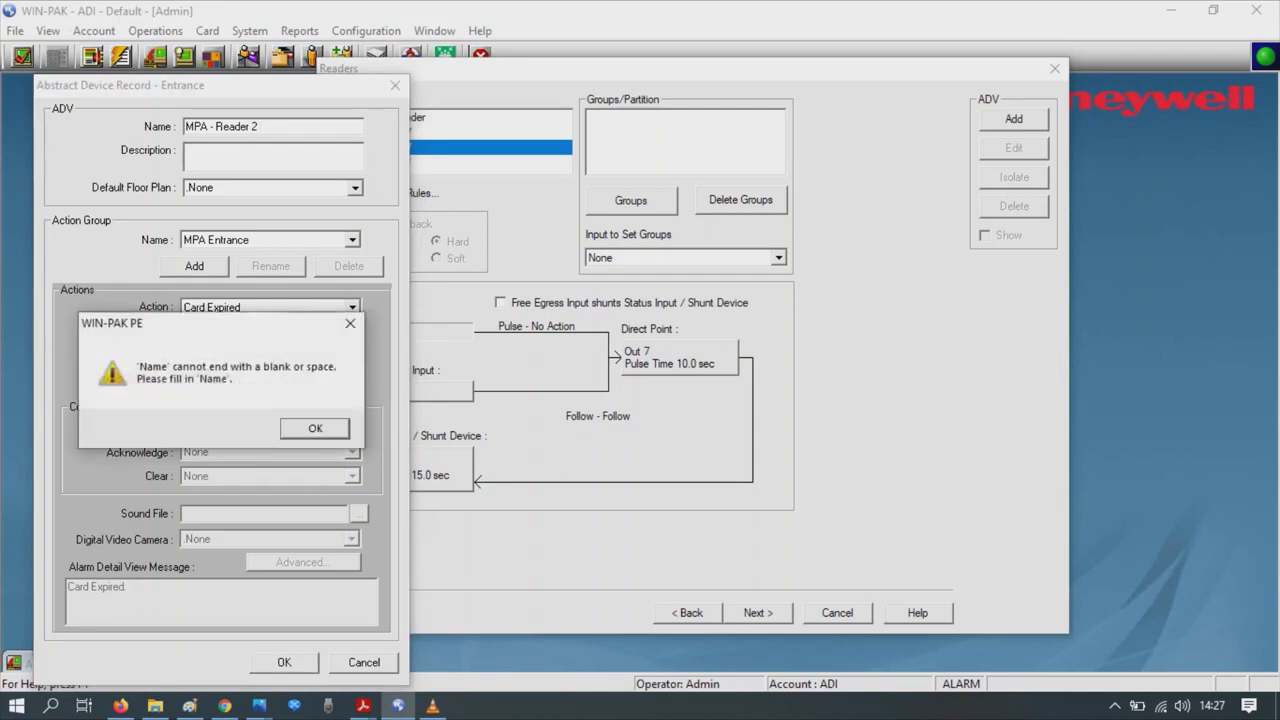
key(Return)
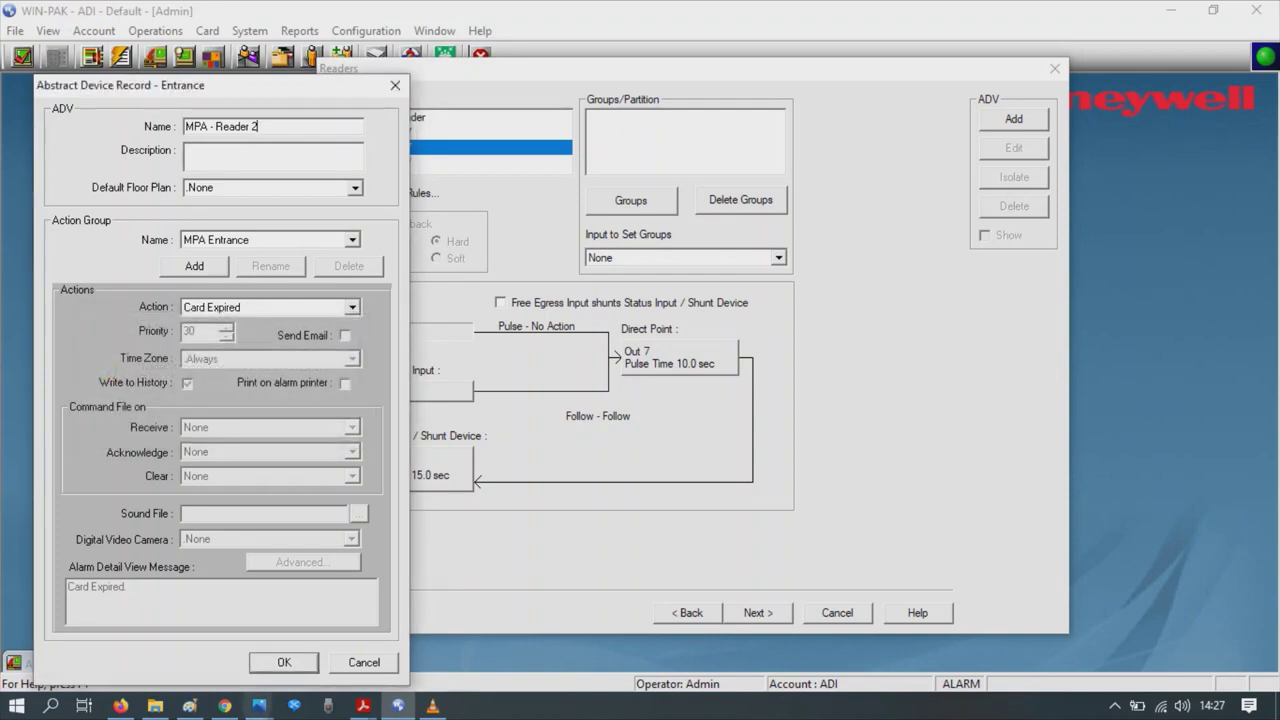
key(Return)
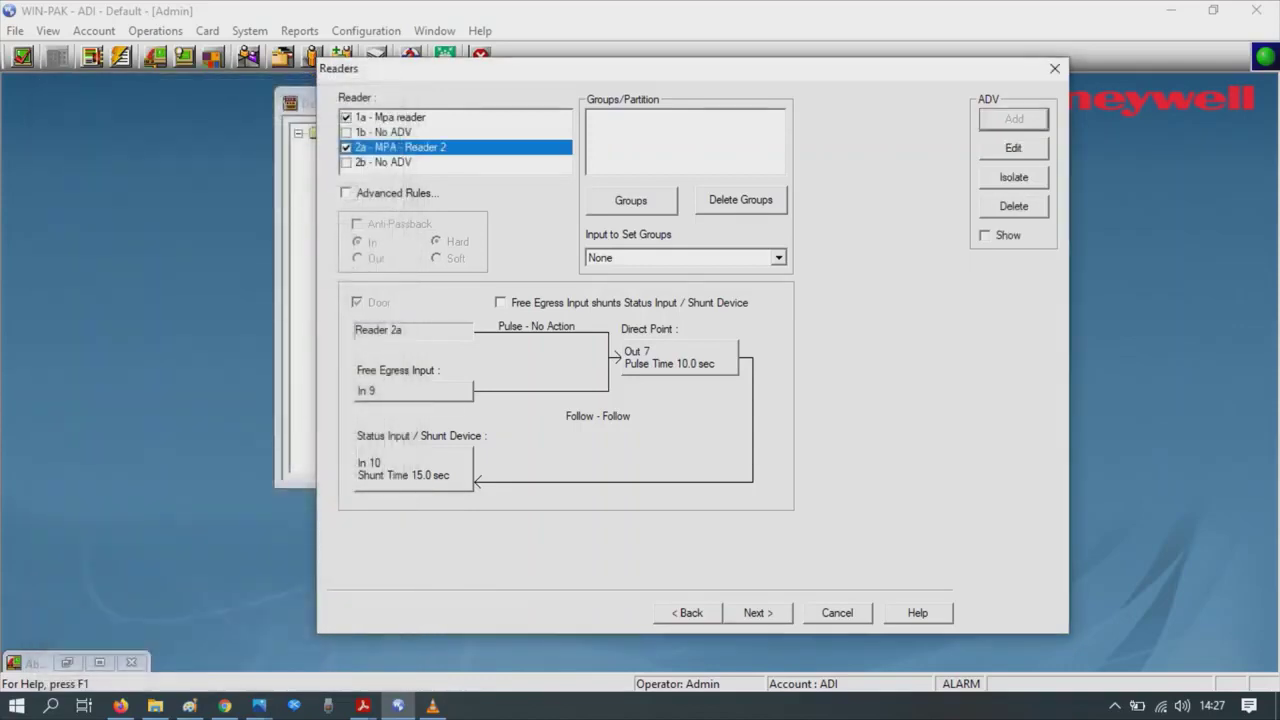
key(Return)
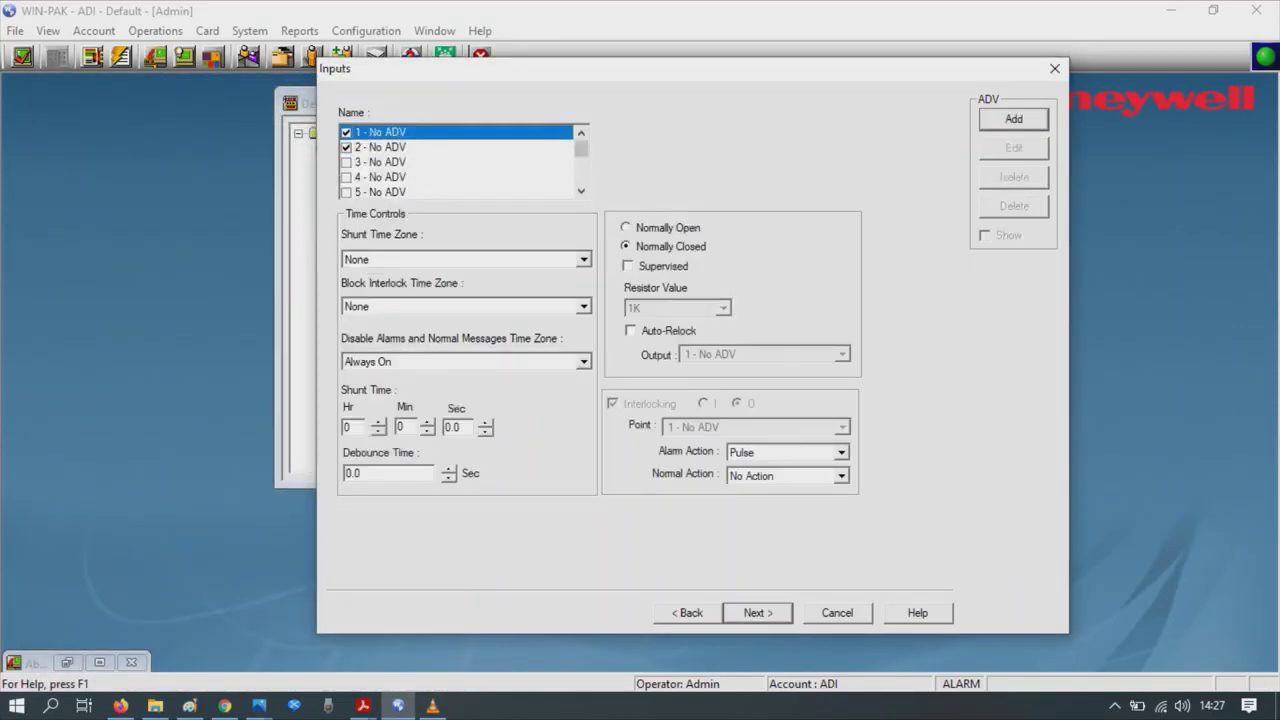
- Make input 1 normally open and save MPA - Door 1 Egress and Door 1 Status records
click(626, 227)
click(1013, 118)
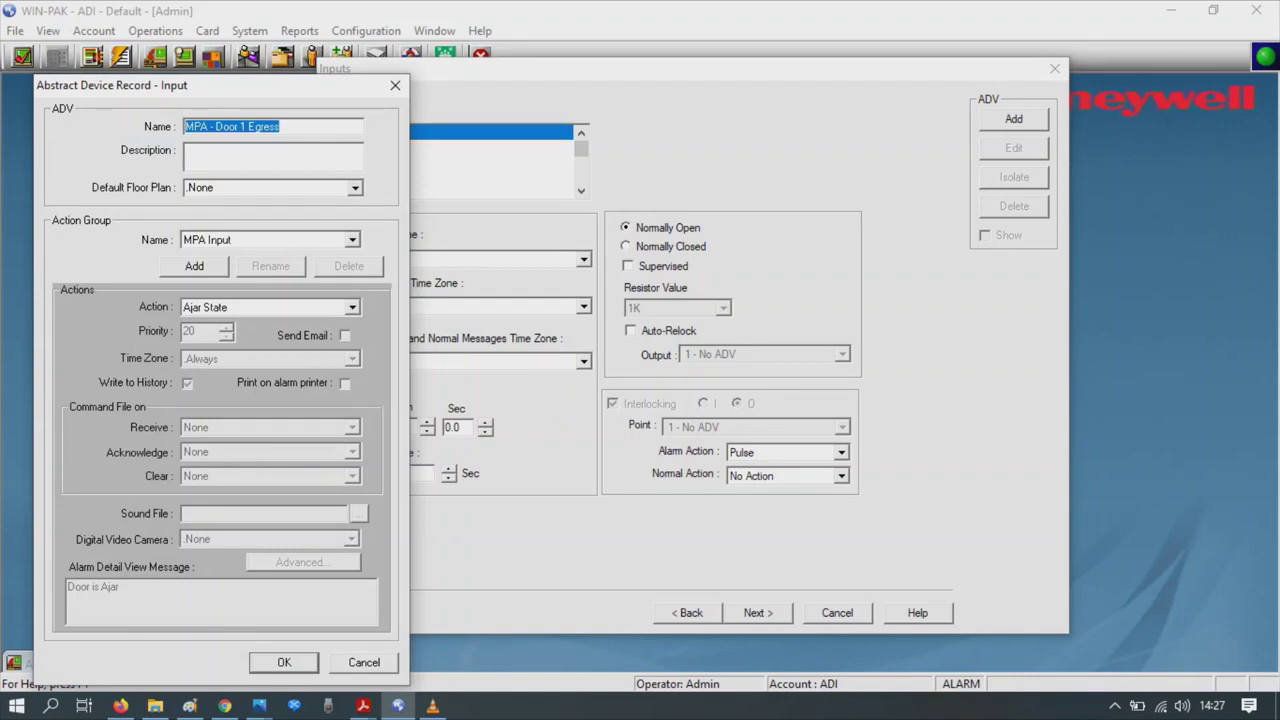
key(Return)
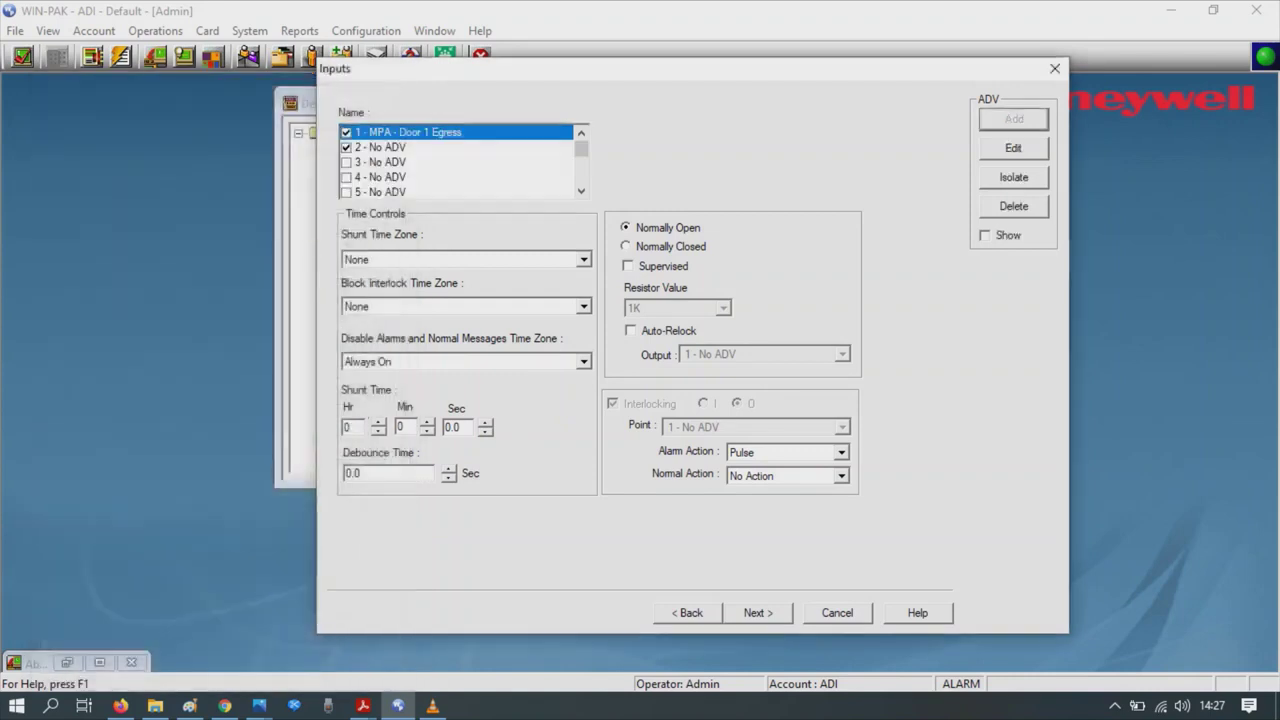
click(380, 147)
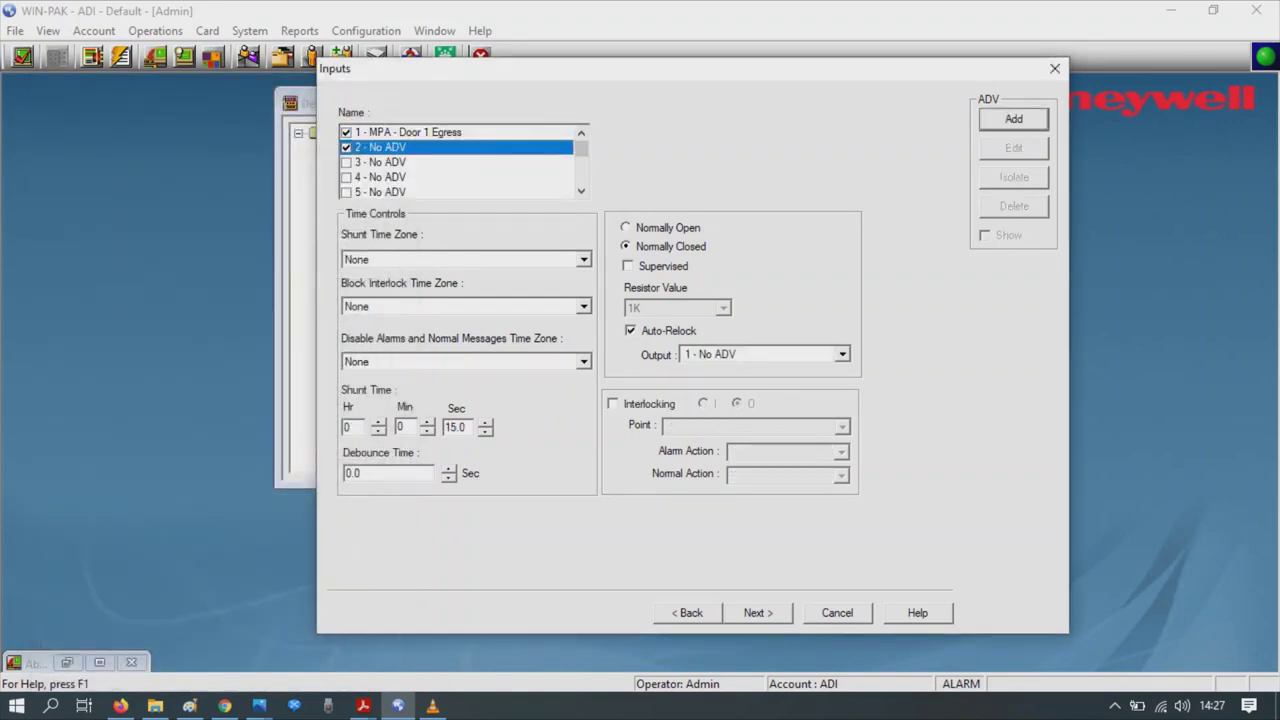
key(Return)
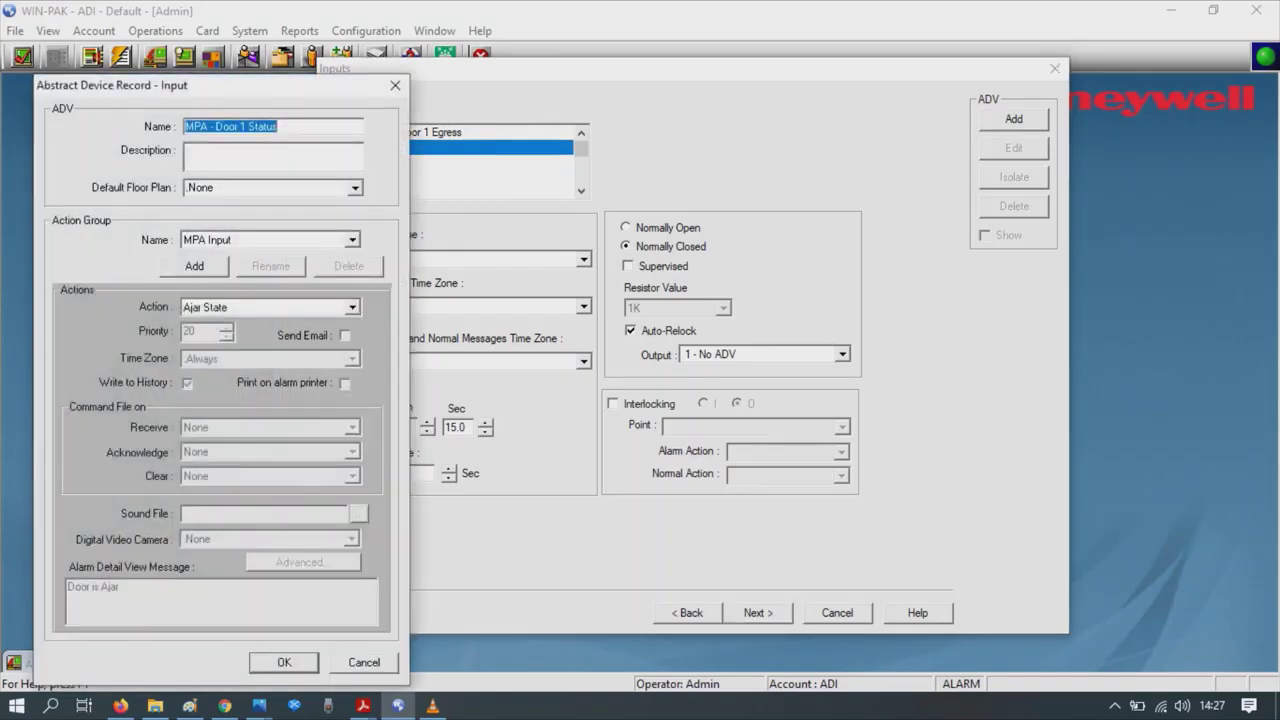
key(Return)
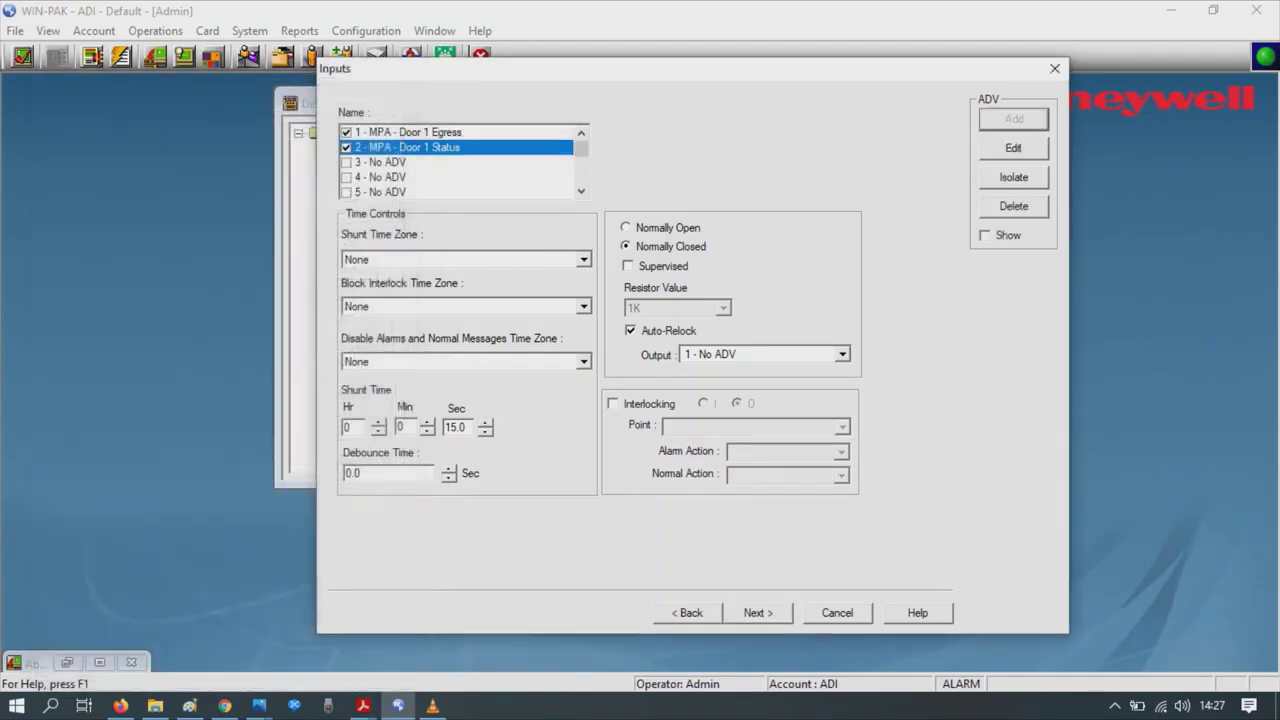
- Make inputs 2, 9 and 10 normally open, saving MPA - Door 2 Egress for input 9
click(626, 227)
click(581, 191)
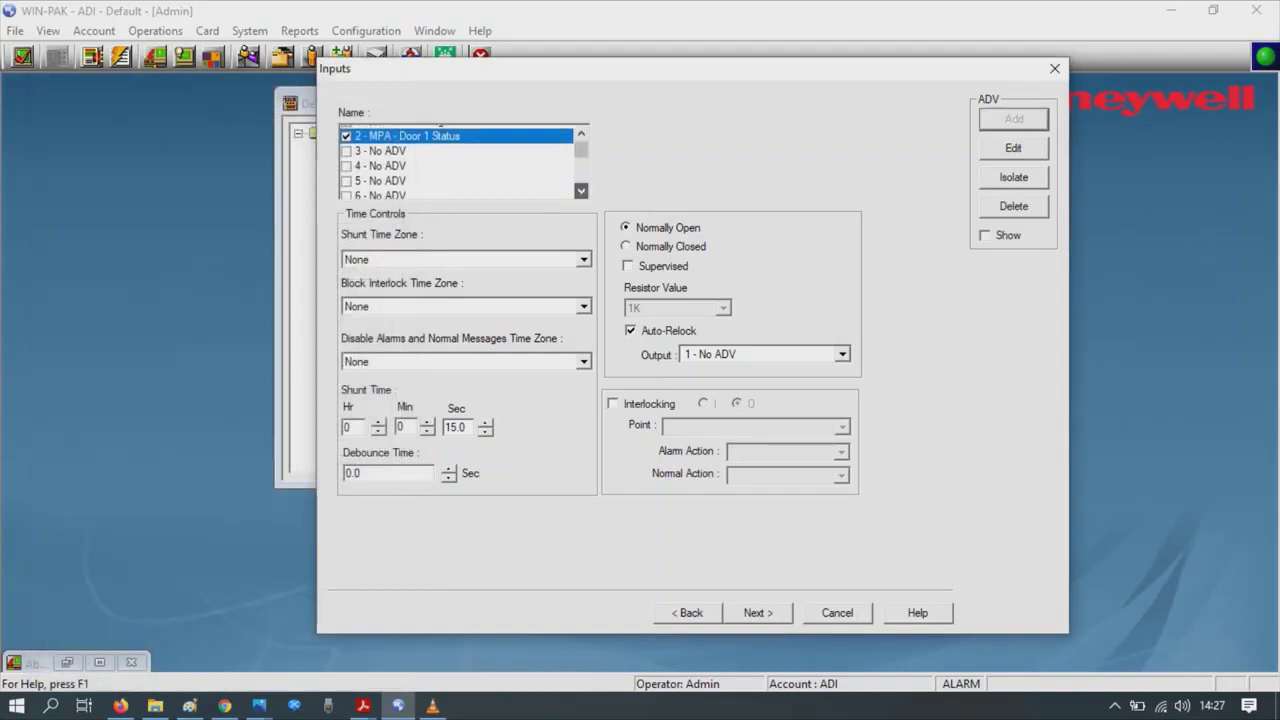
drag(581, 191, 581, 191)
click(581, 132)
click(380, 132)
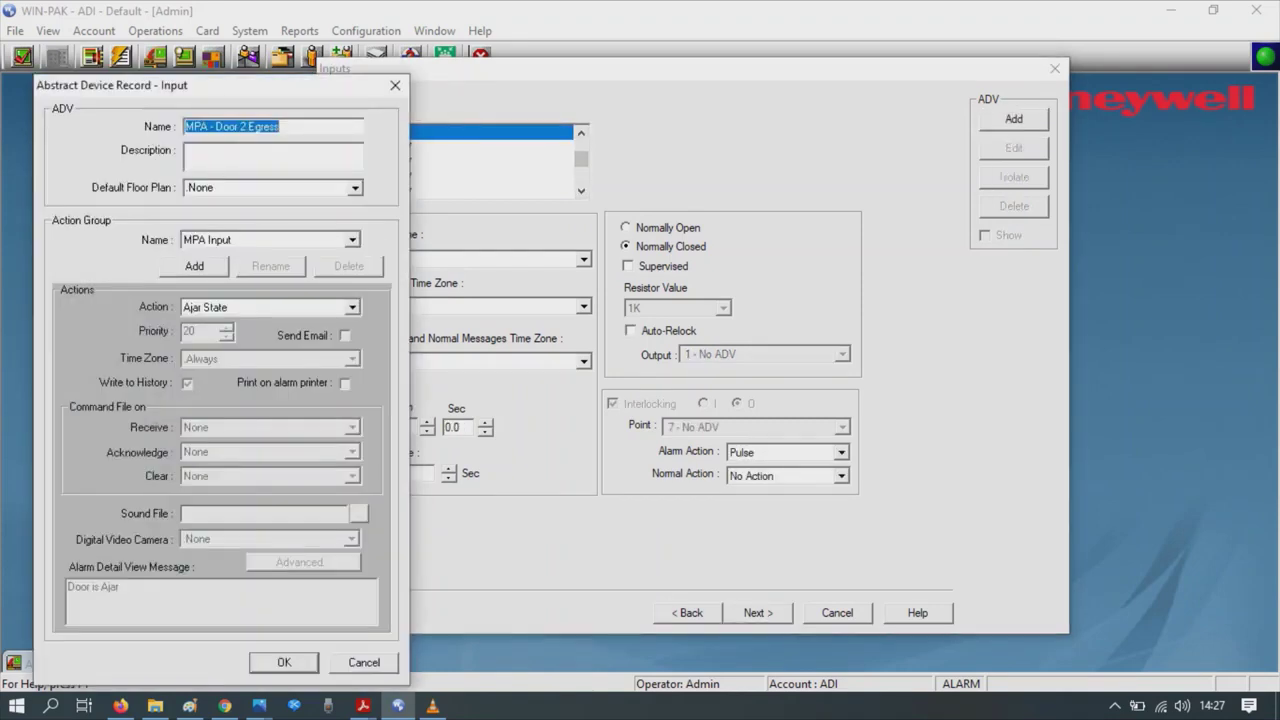
click(284, 662)
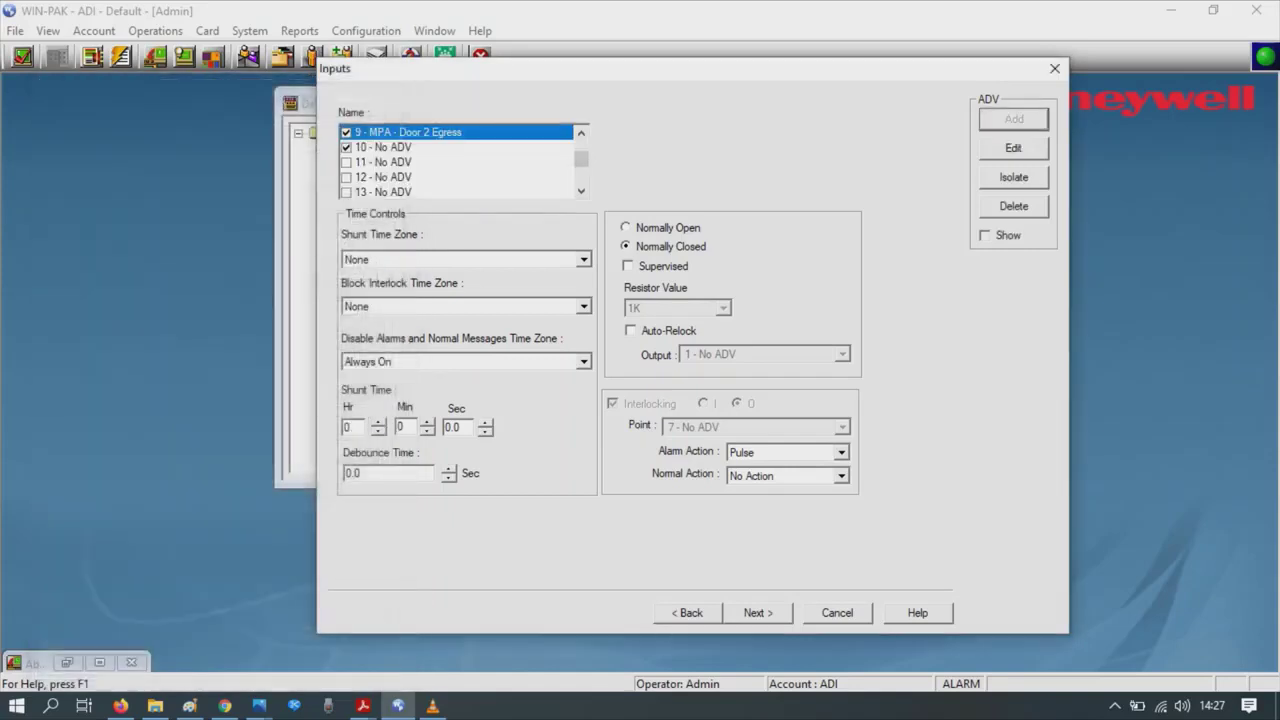
click(626, 227)
click(383, 147)
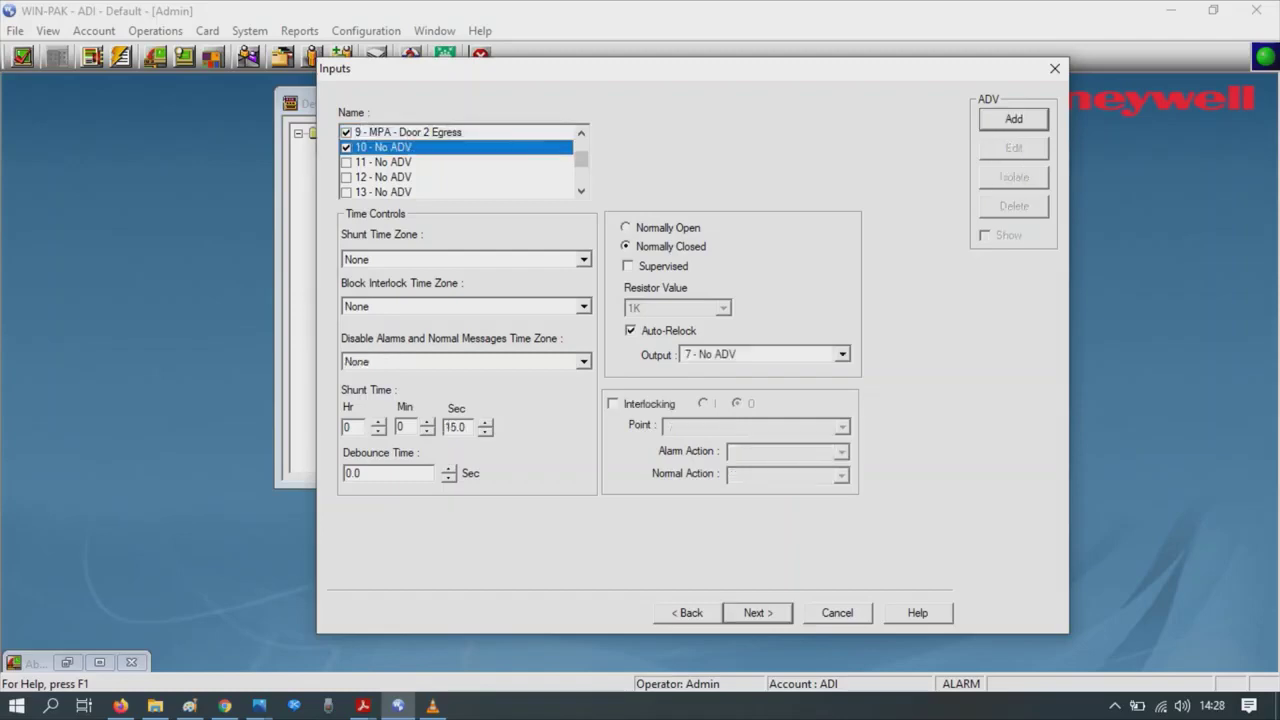
click(626, 227)
click(1014, 119)
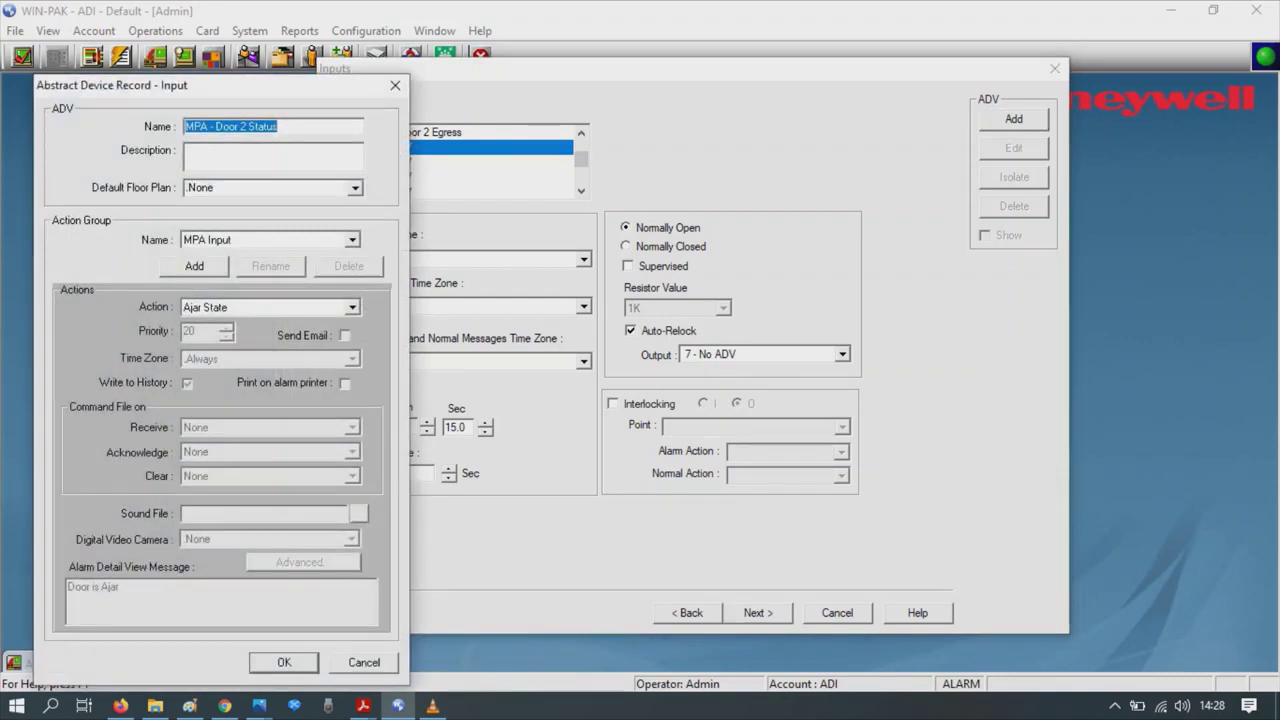
- Save MPA - Door 2 Status, then add MPA - Door 1 lock and Aux 1 Relay to outputs 1 and 3
key(Return)
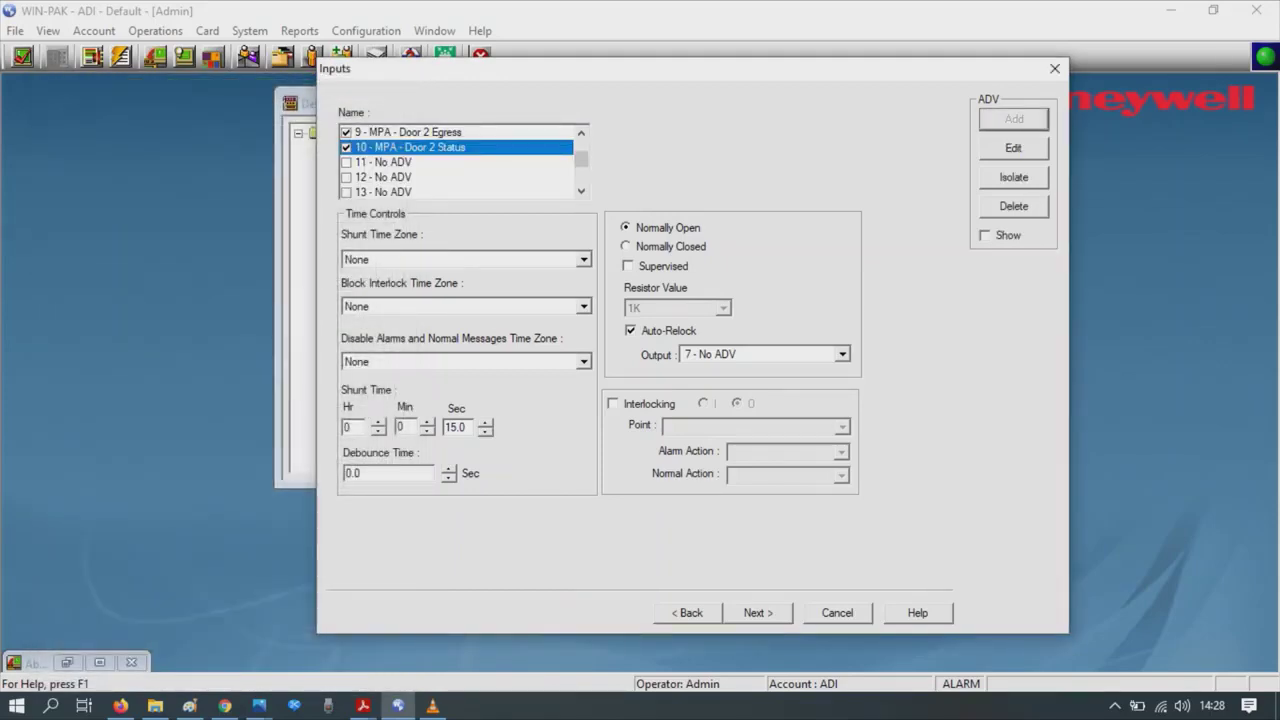
key(Return)
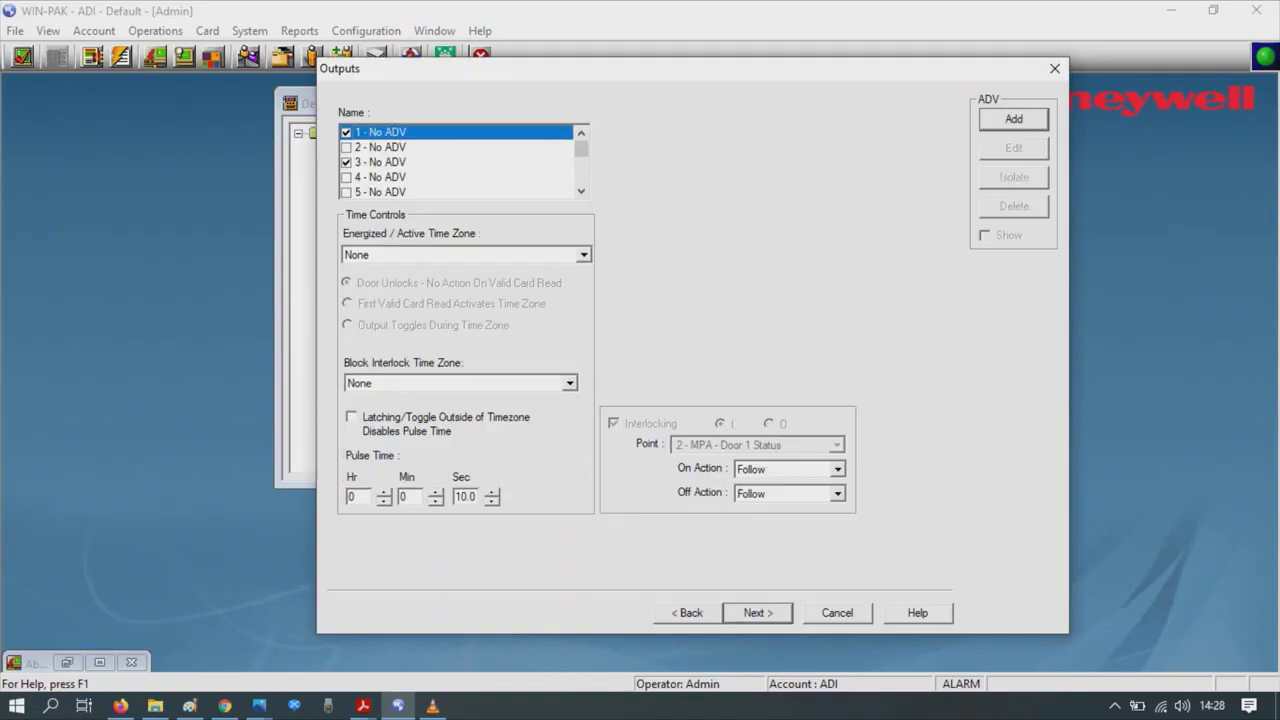
key(Return)
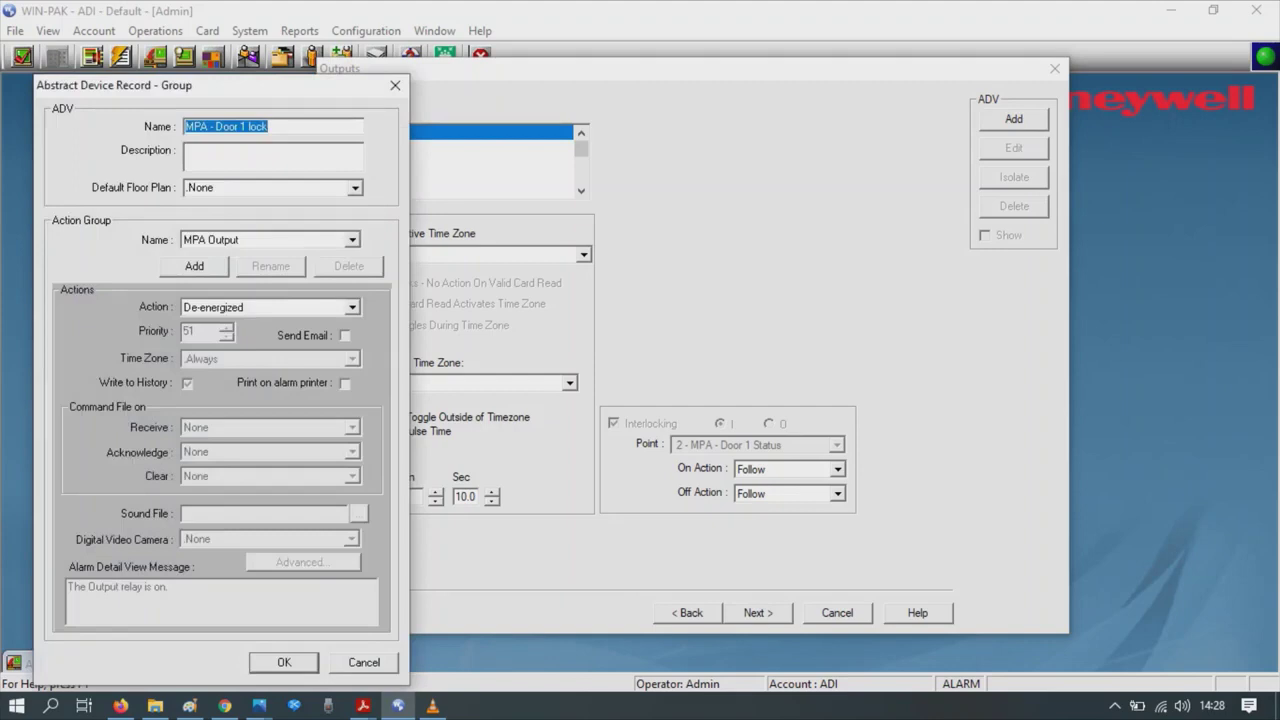
key(Return)
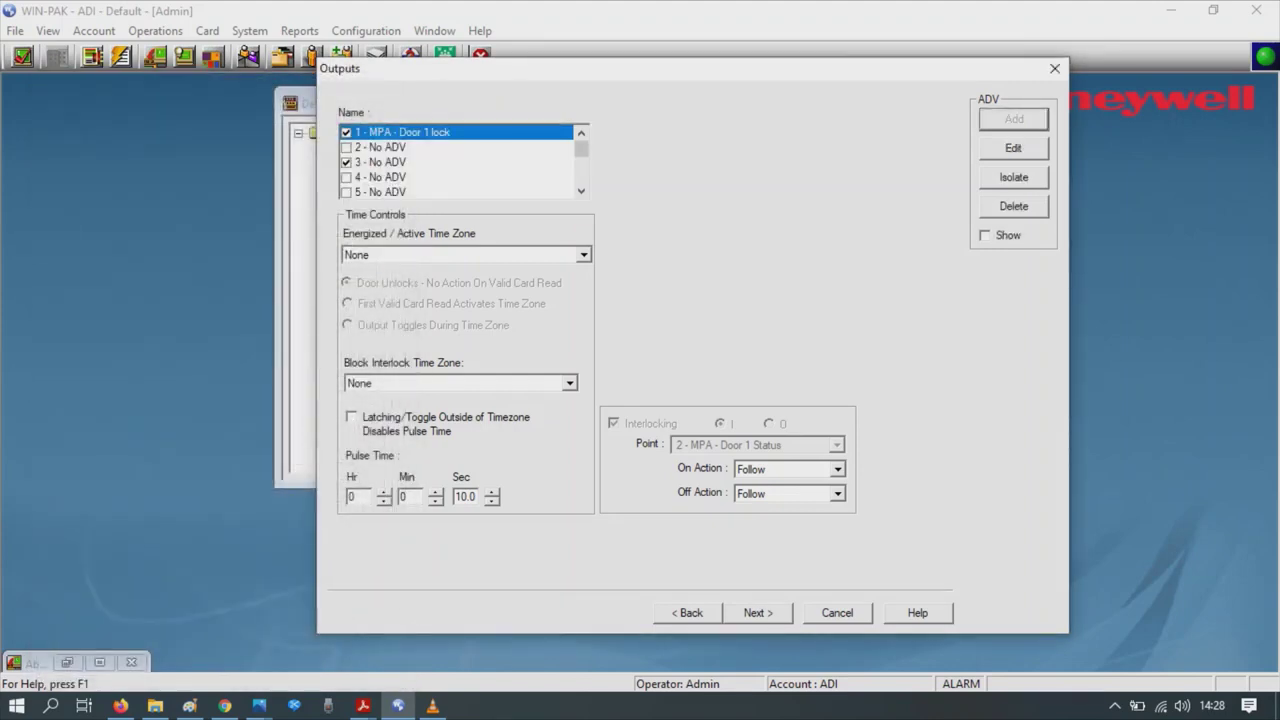
click(380, 162)
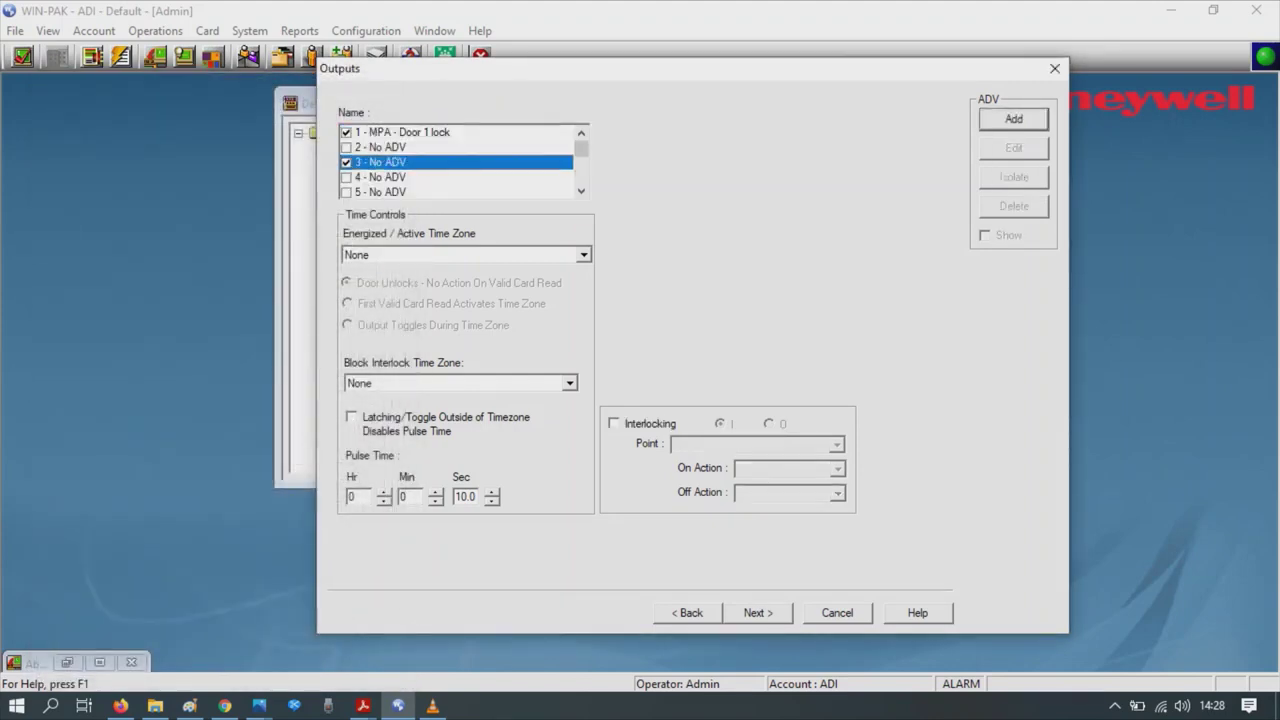
key(Return)
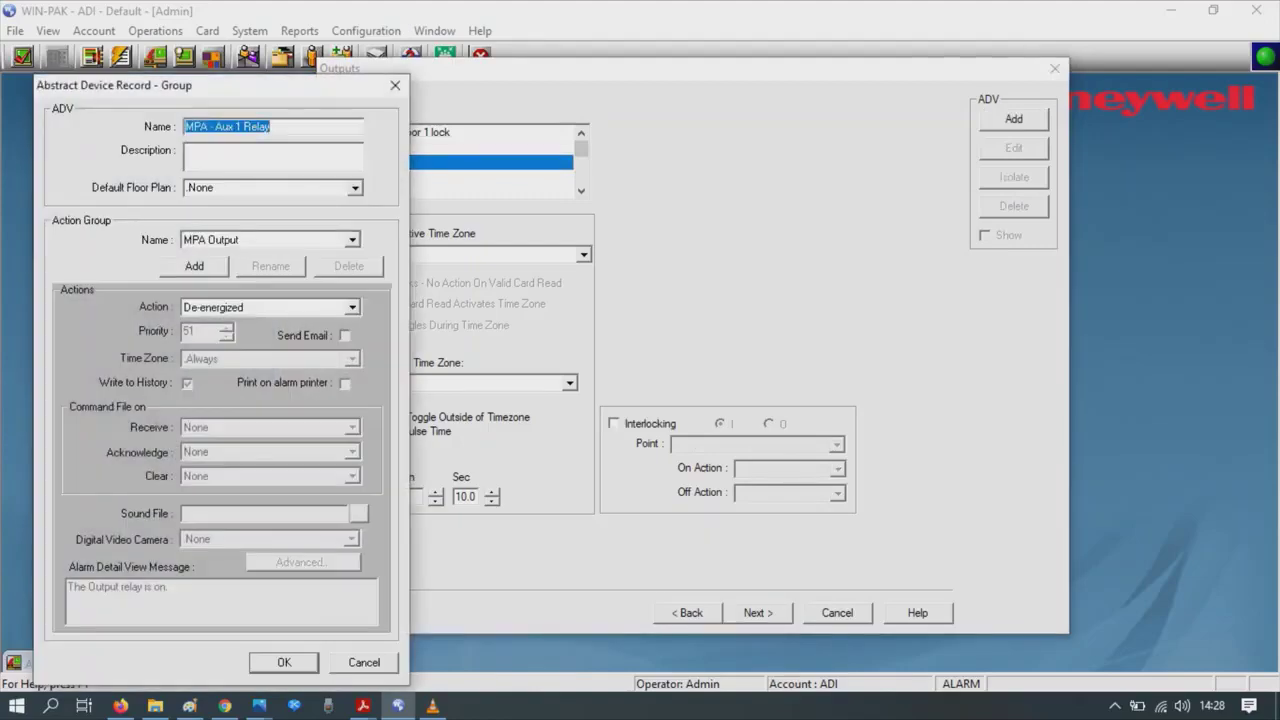
key(Return)
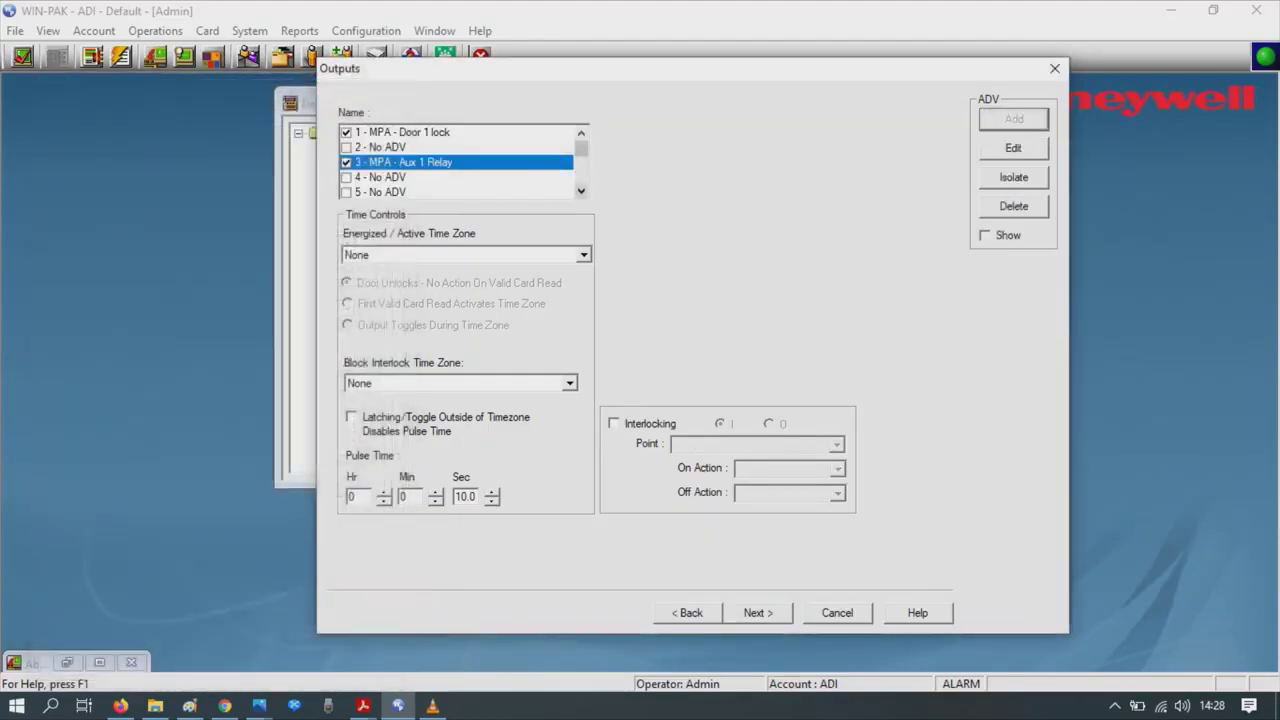
- Add MPA - Door 2 lock and MPA - Aux 2 Relay to outputs 7 and 9, passing Downstream Devices
scroll(458, 162, down, 2)
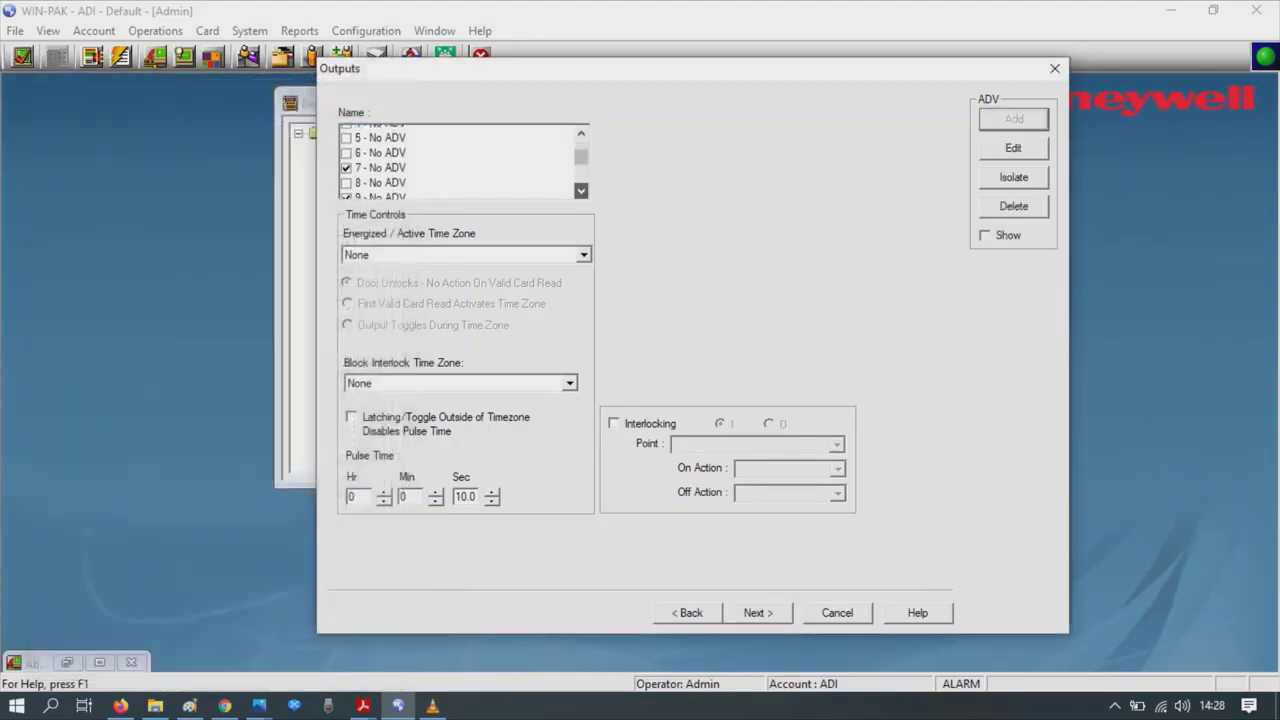
click(380, 162)
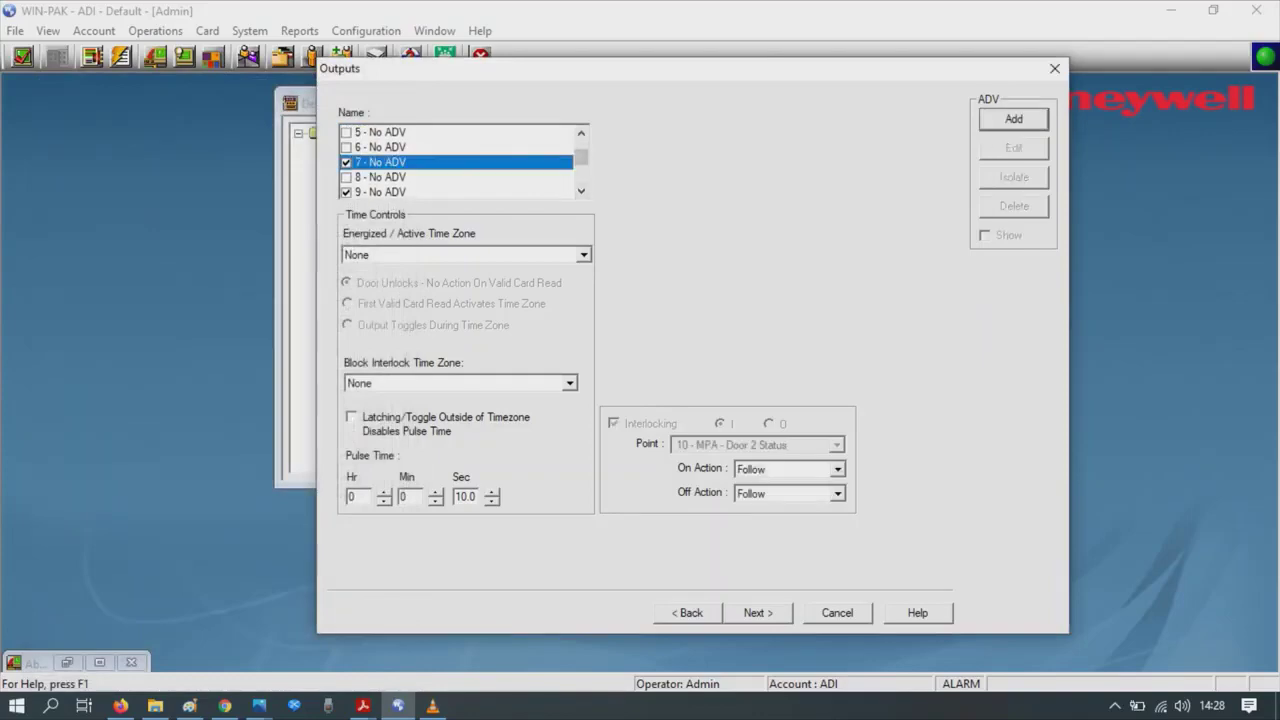
click(1013, 119)
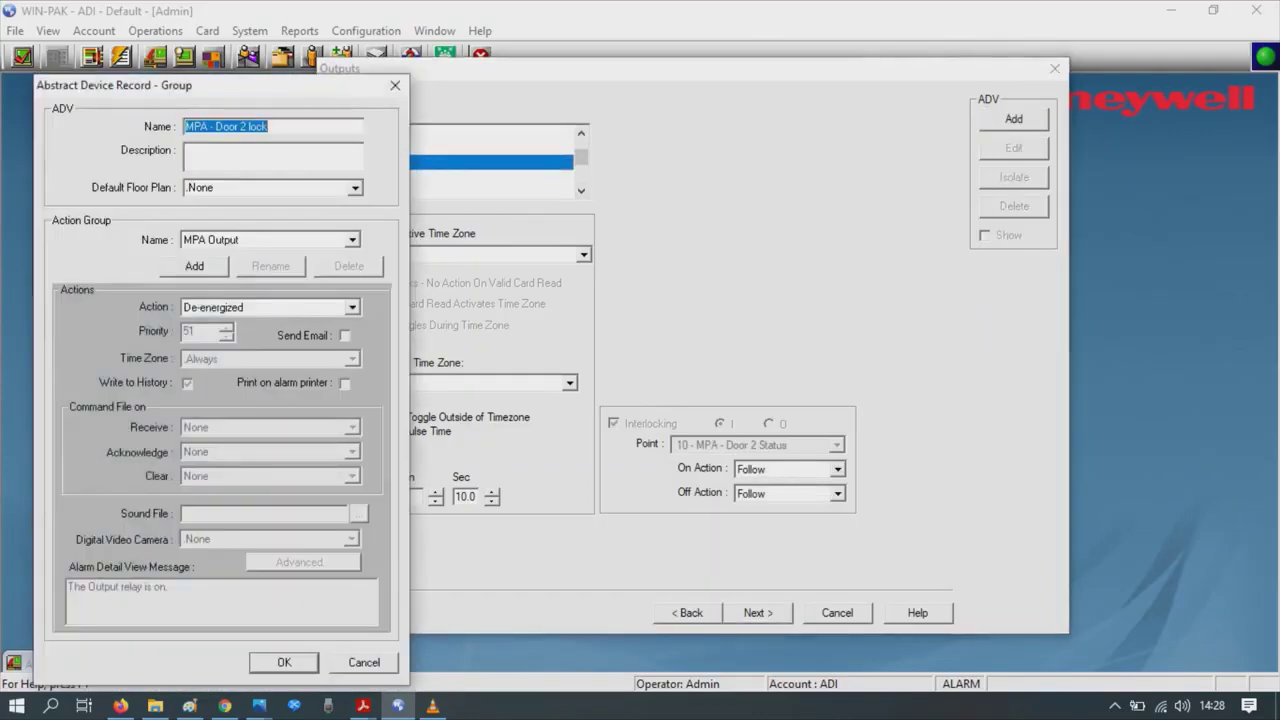
key(Return)
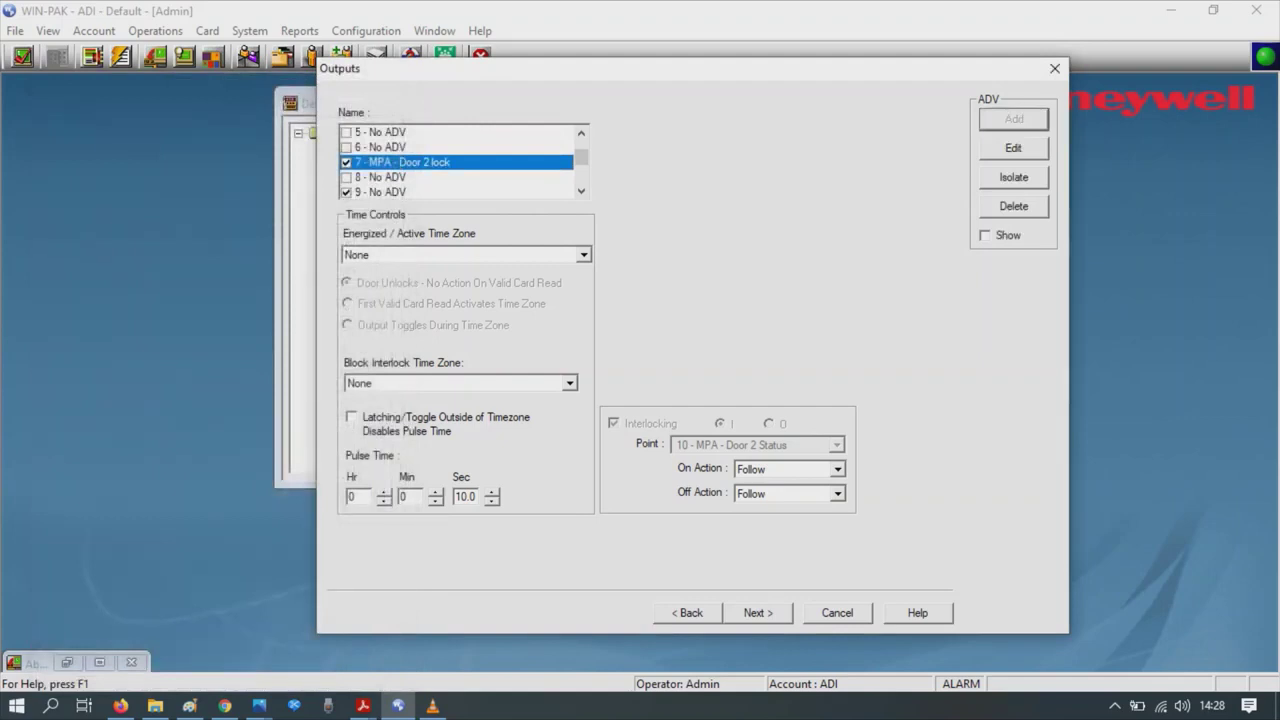
click(380, 191)
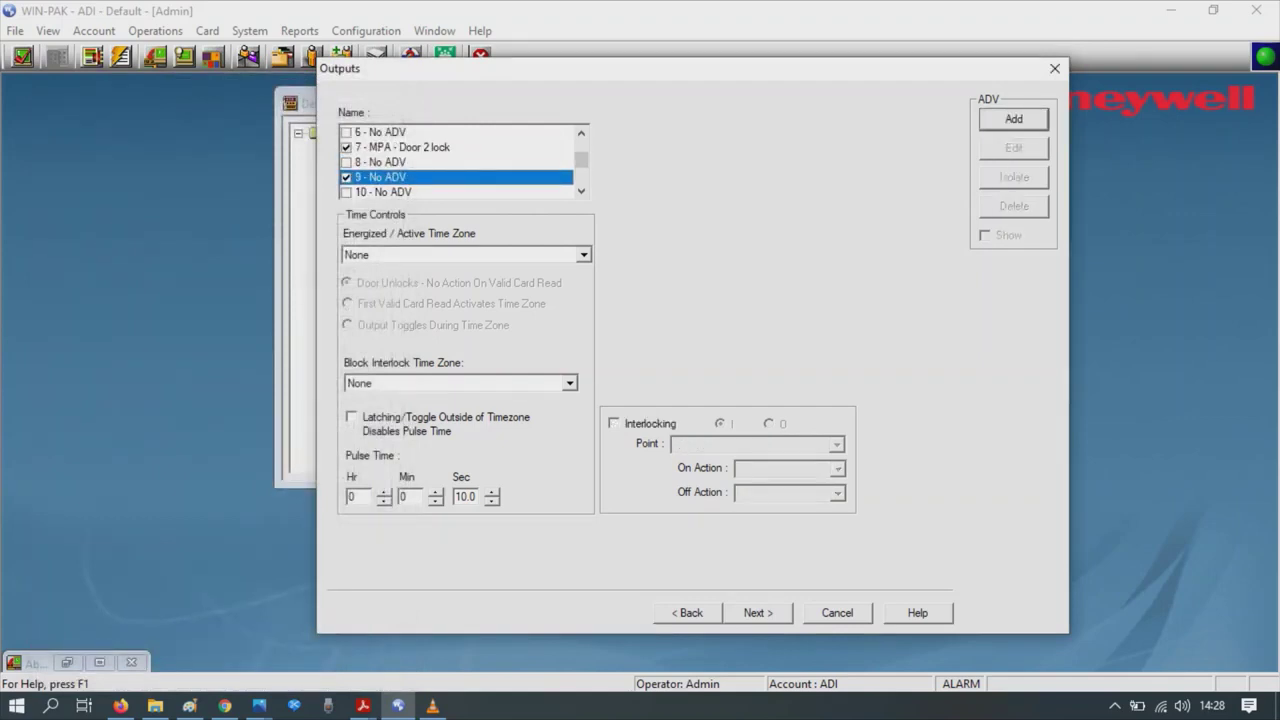
click(1013, 119)
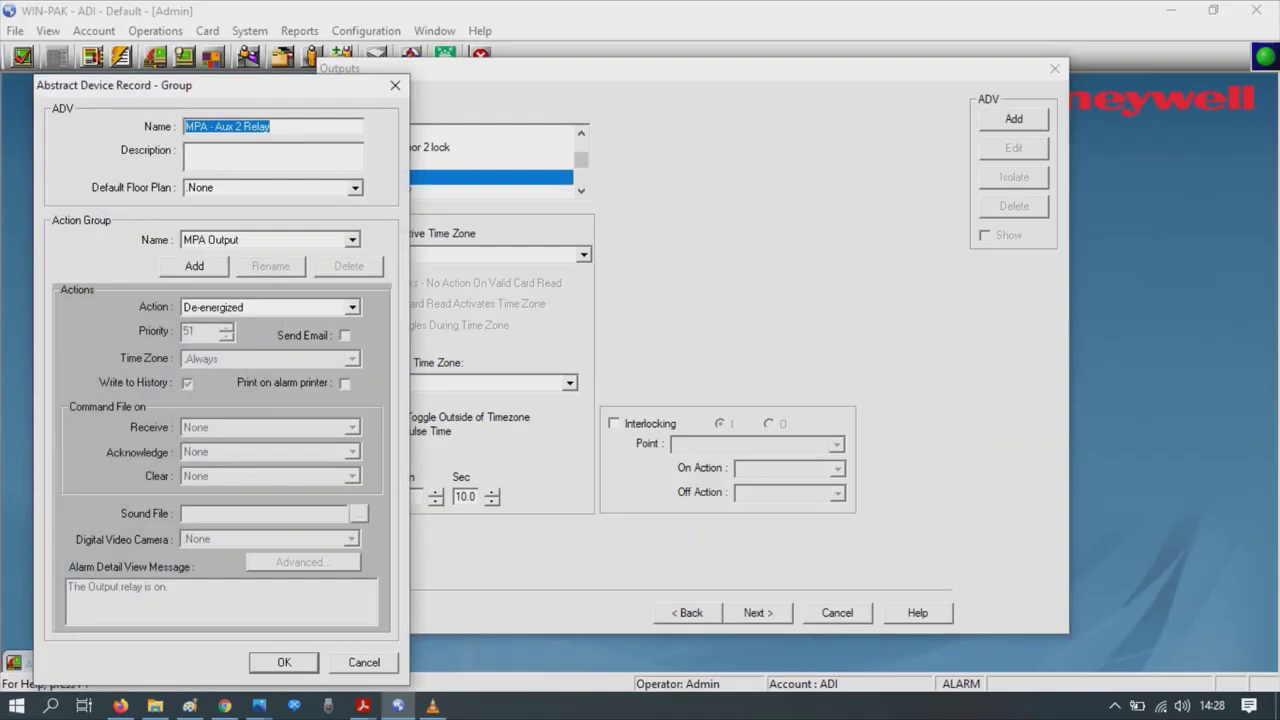
key(Return)
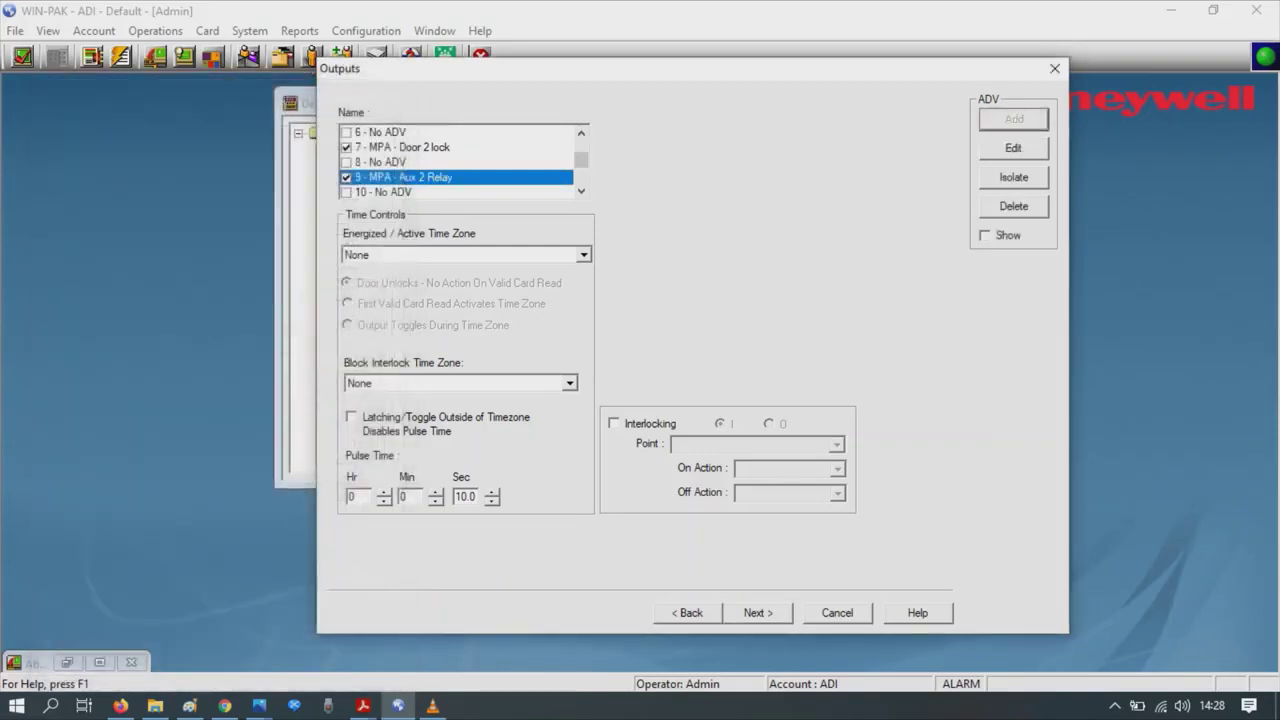
key(Return)
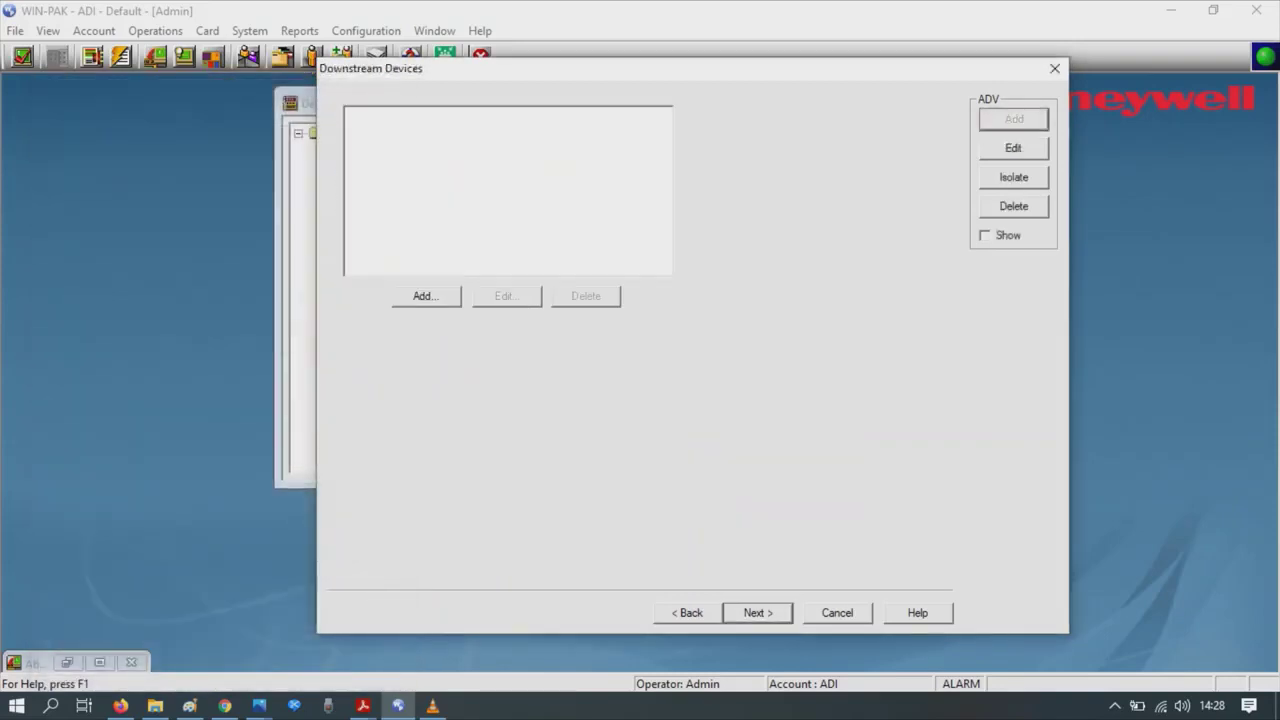
key(Return)
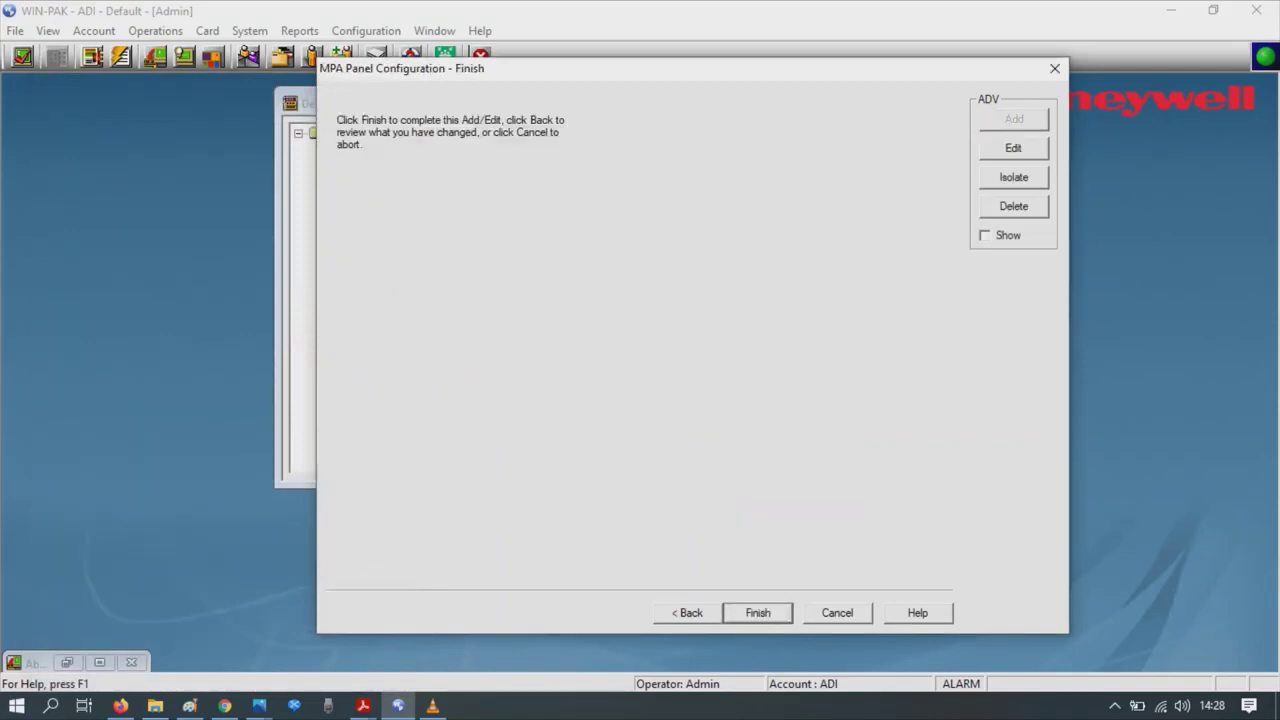
- Finish the MPA Panel Configuration wizard so MPA is listed beside Nextaxs1
key(Return)
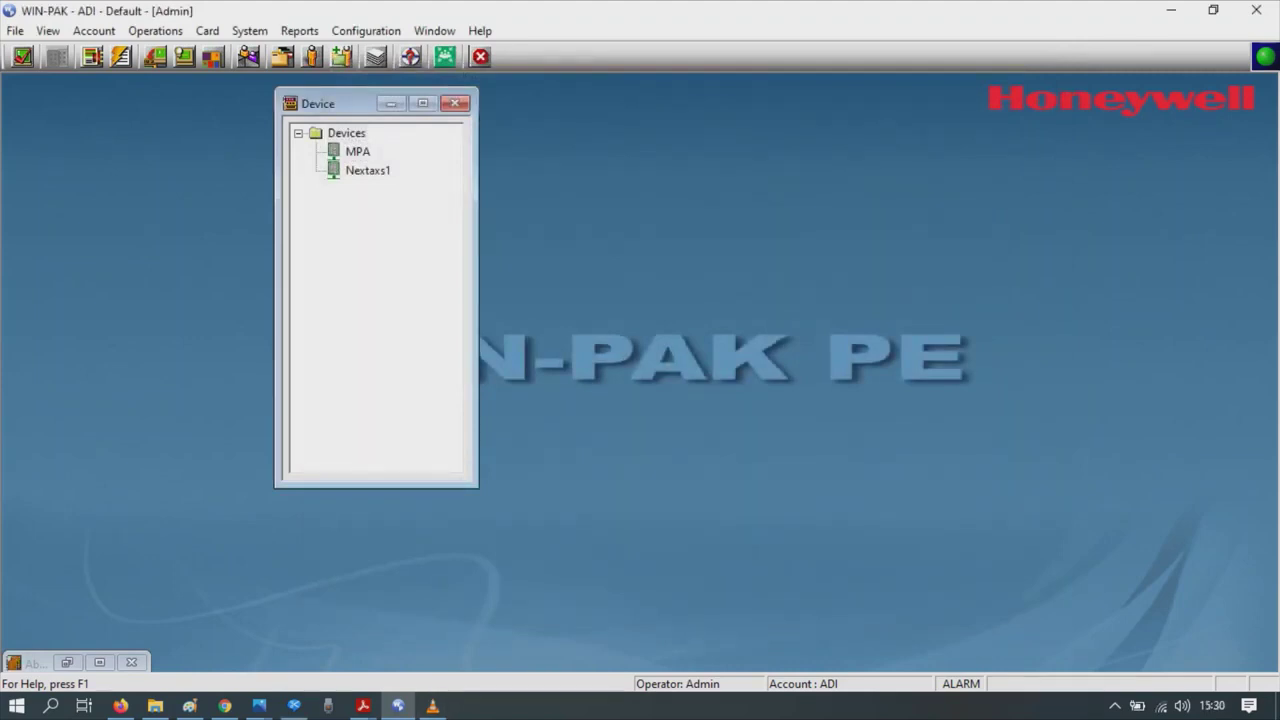
- Open the Access Area definitions and add a new branch named 'Office'
click(366, 30)
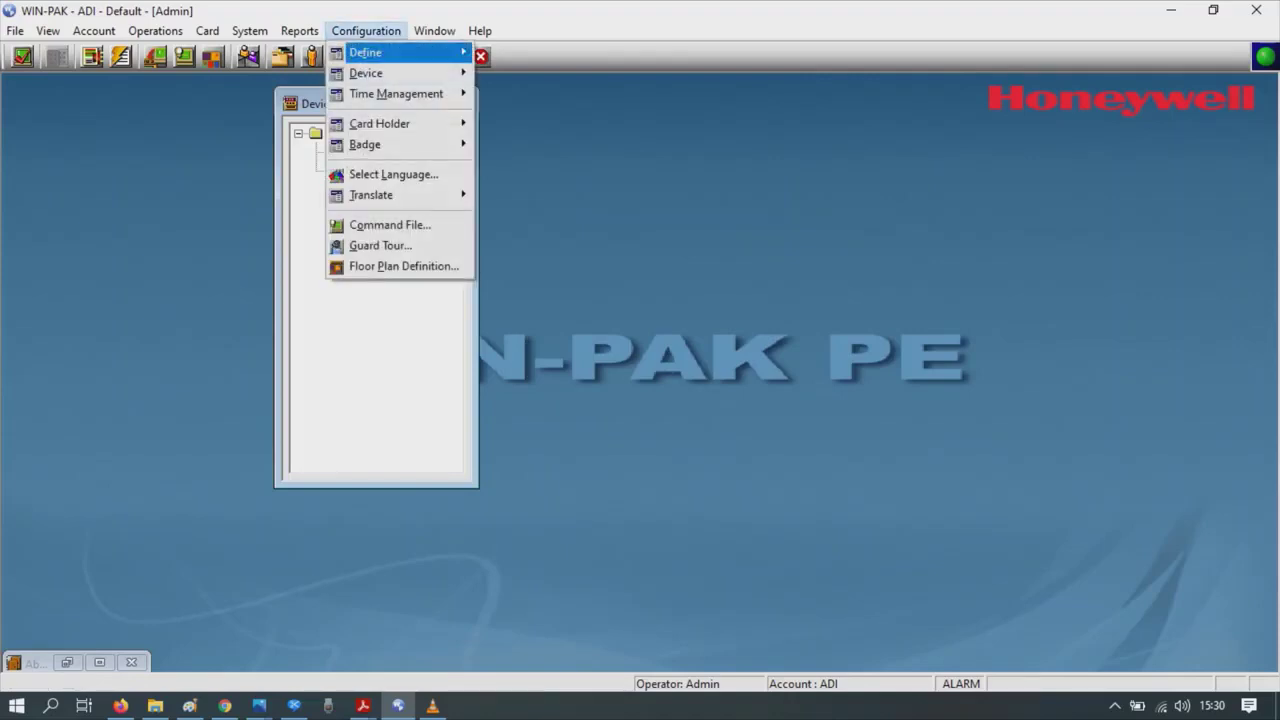
mouse_move(365, 52)
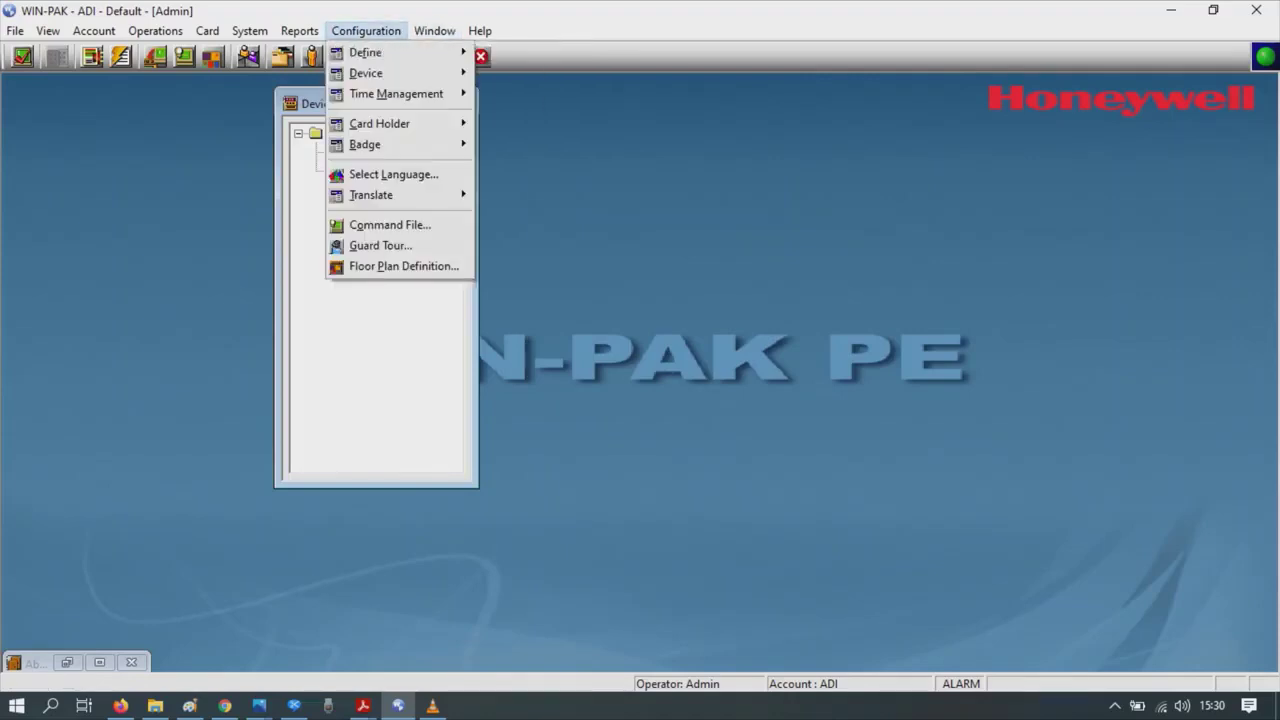
key(Right)
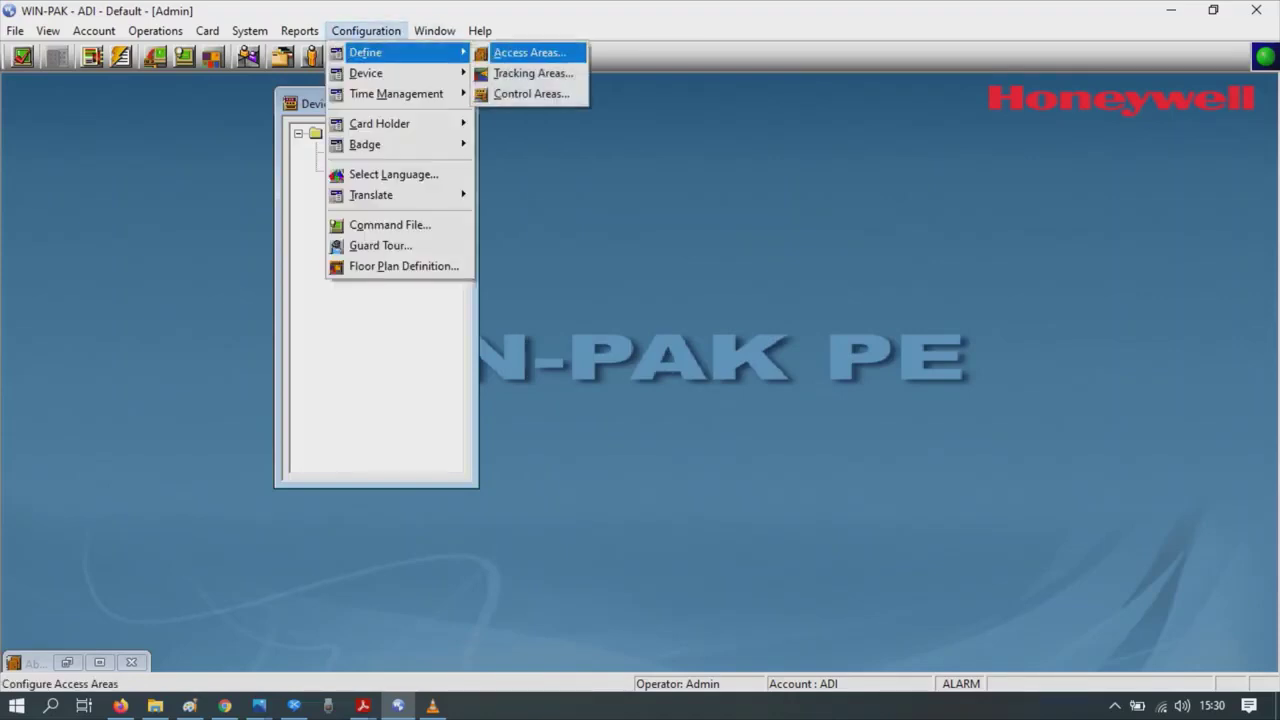
key(Return)
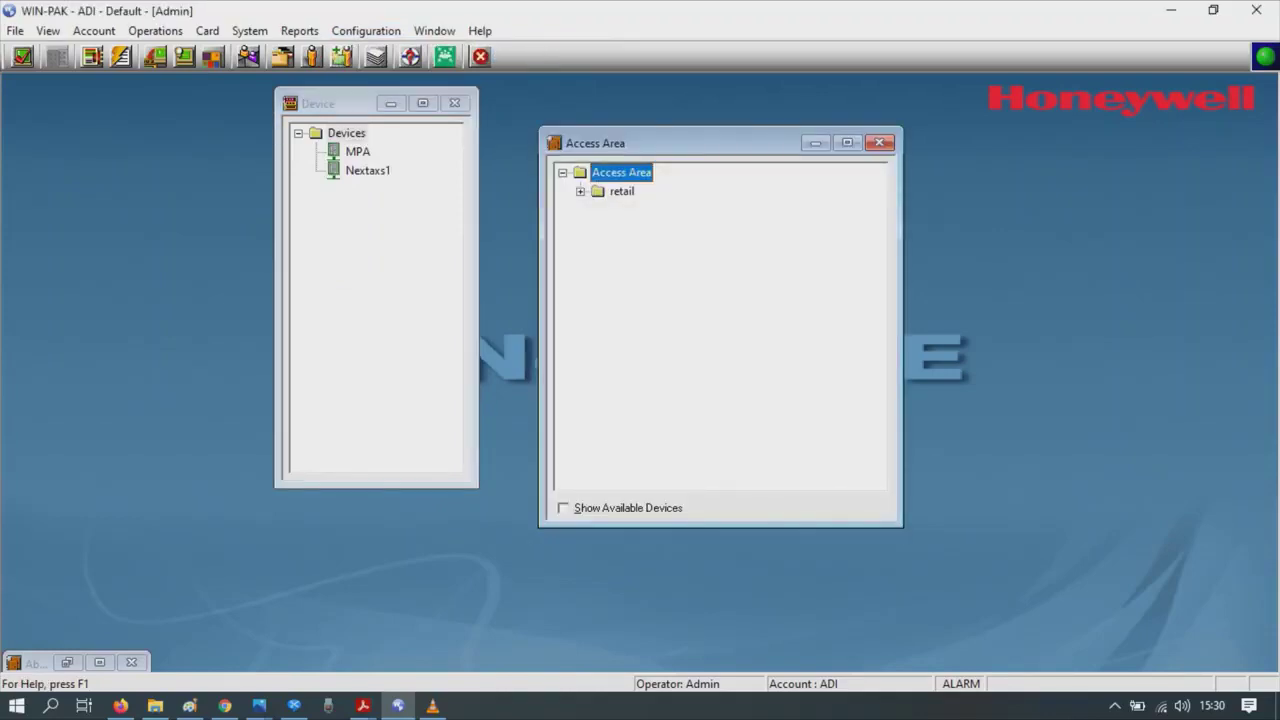
key(shift+F10)
key(Down)
key(Down)
key(Up)
key(Return)
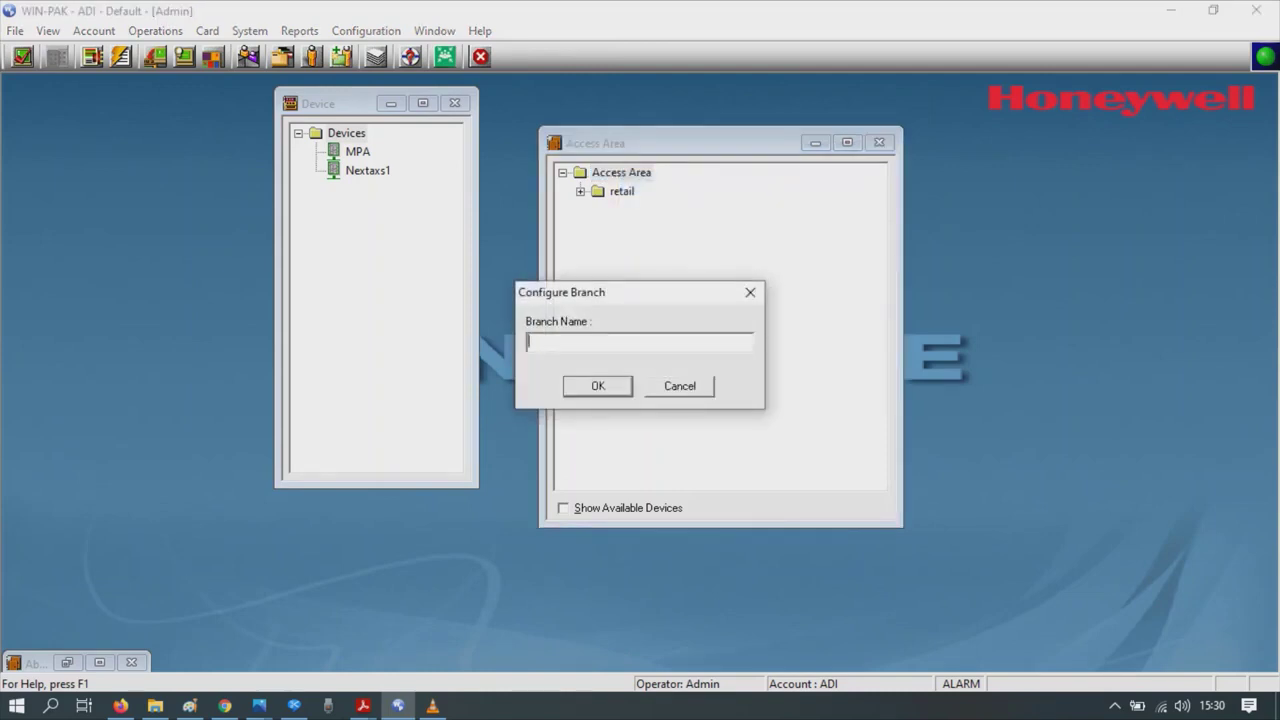
text(Office)
key(Return)
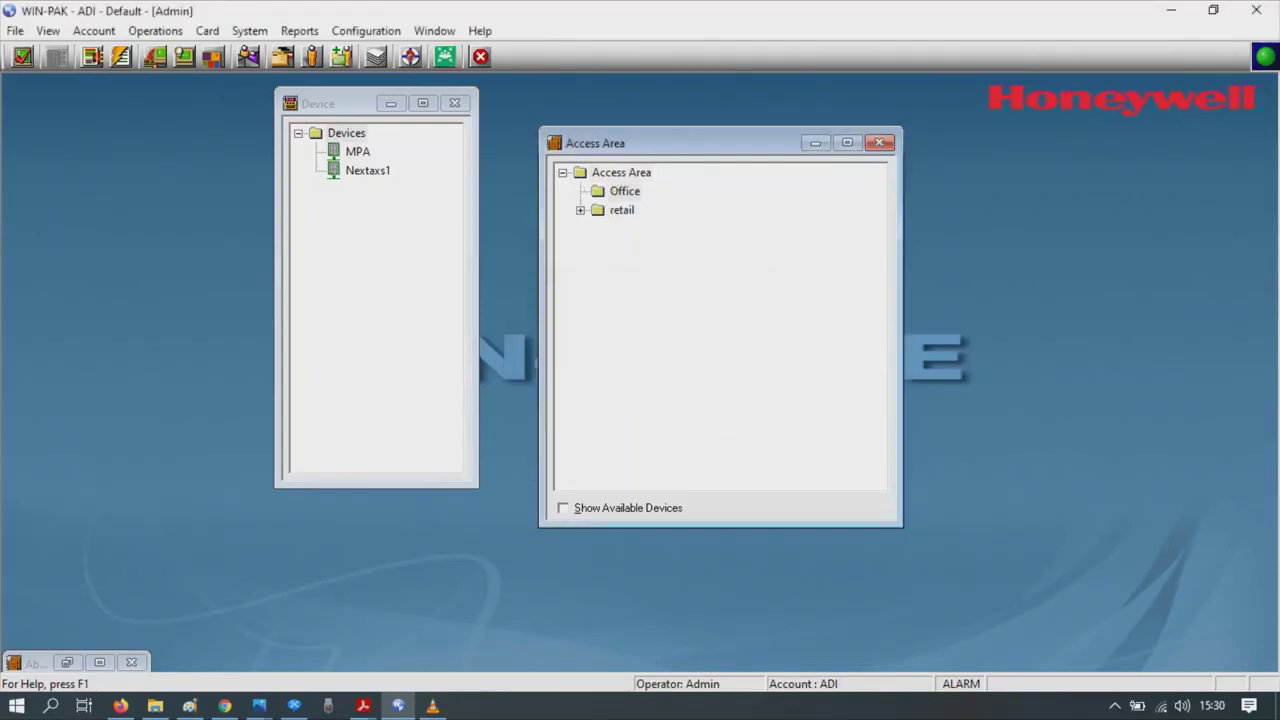
- Show available devices and drag Mpa reader and MPA - Reader 2 into Office
click(563, 508)
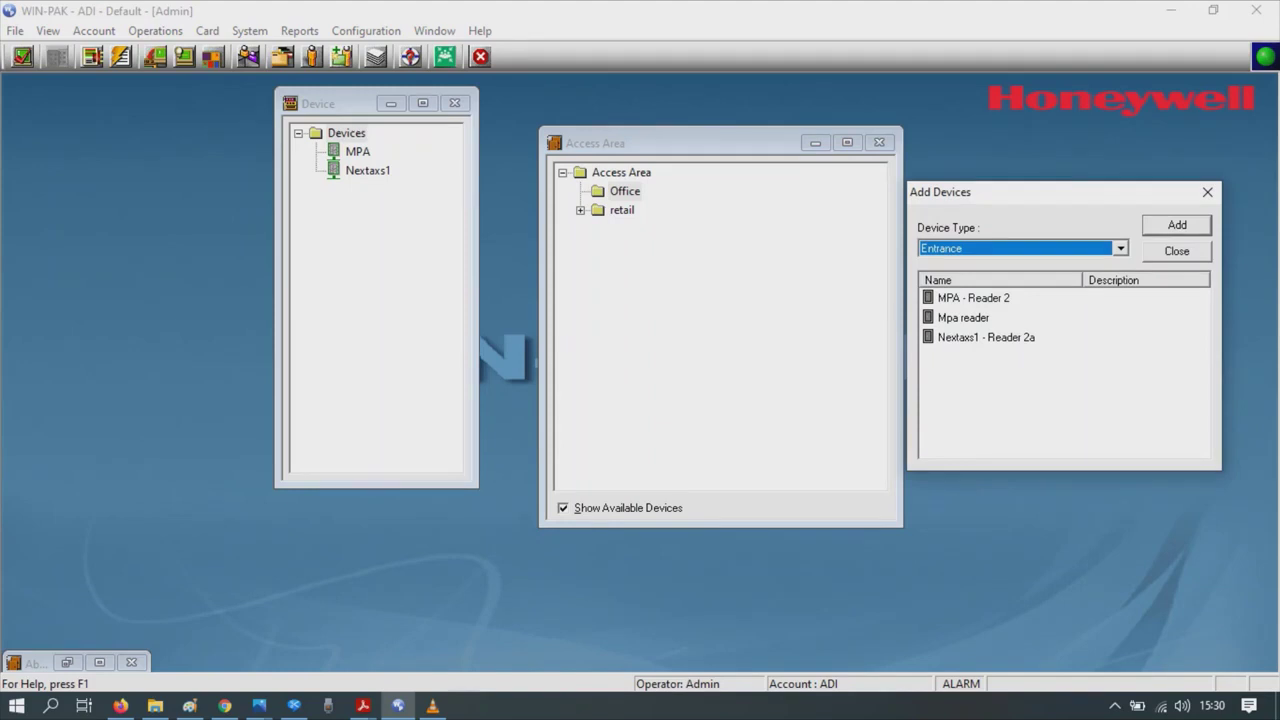
drag(963, 317, 625, 191)
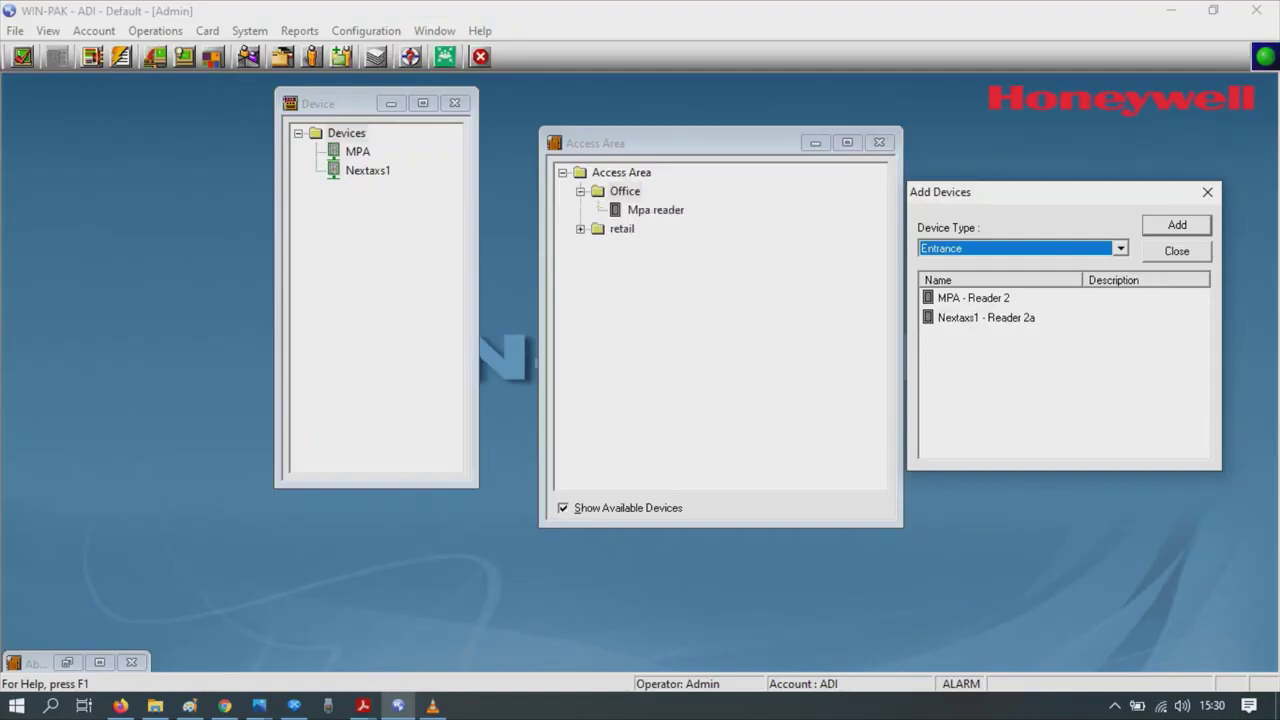
click(973, 298)
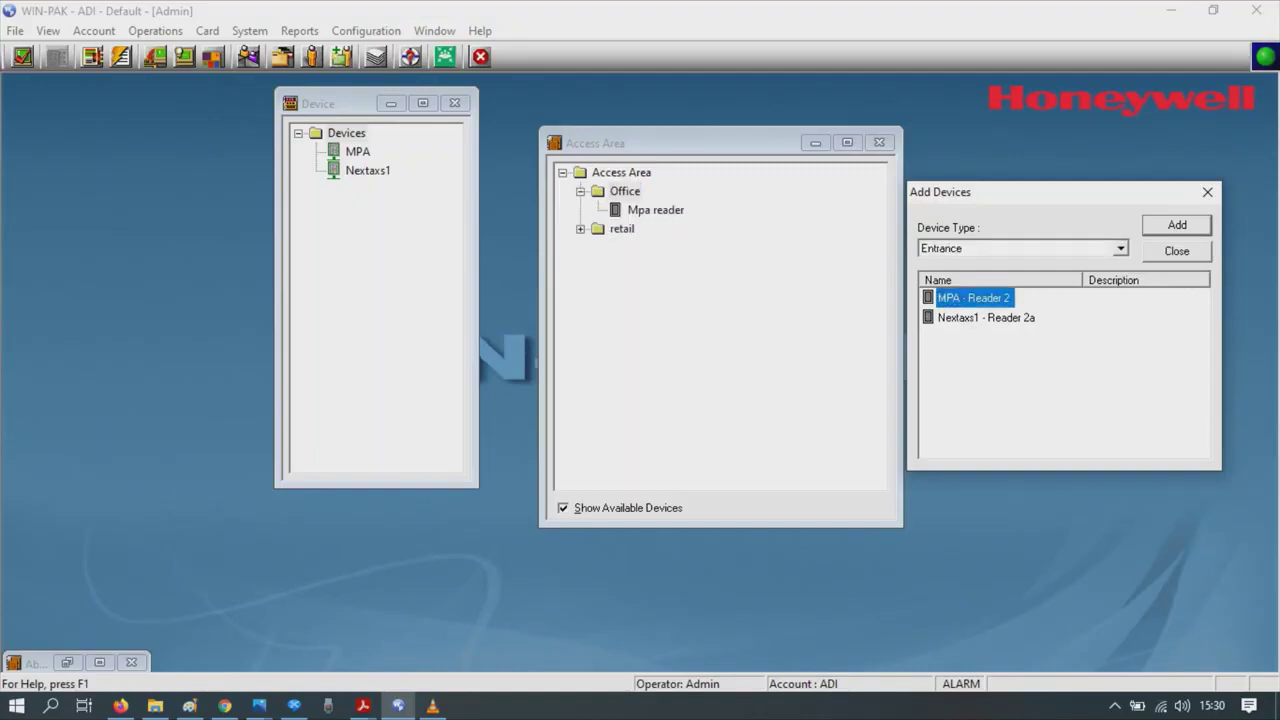
drag(973, 298, 625, 191)
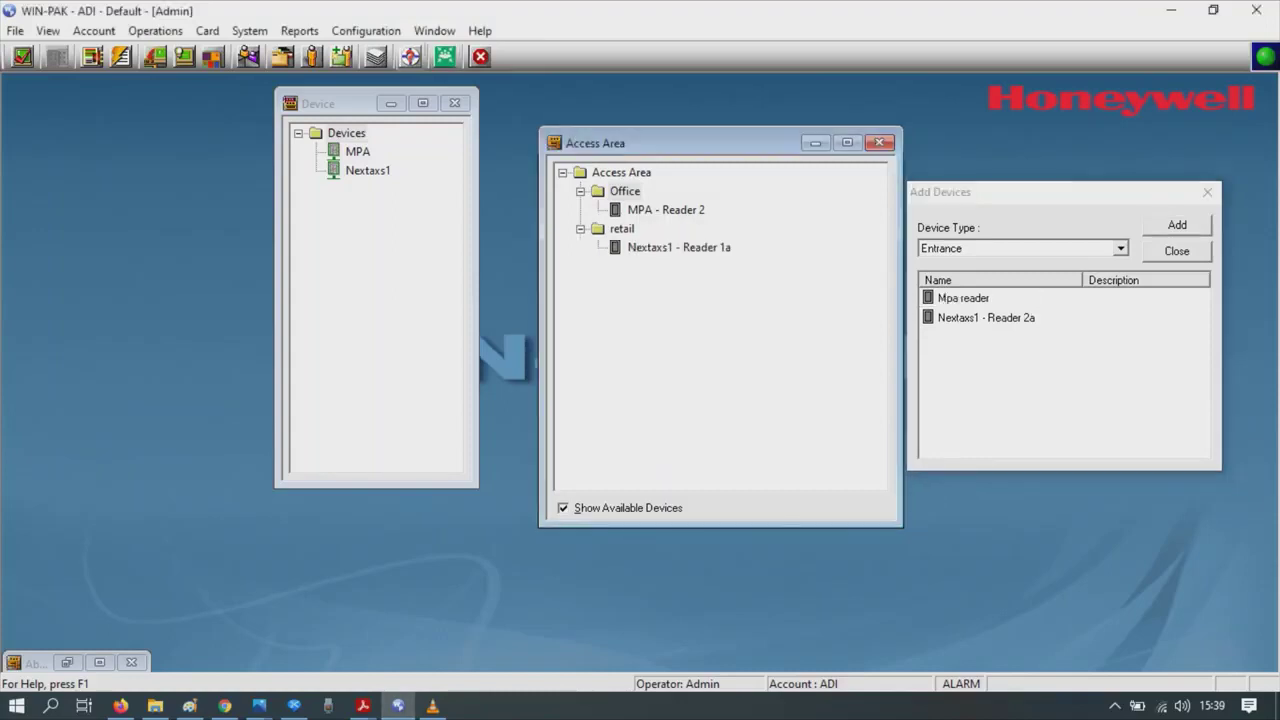
click(366, 30)
mouse_move(400, 52)
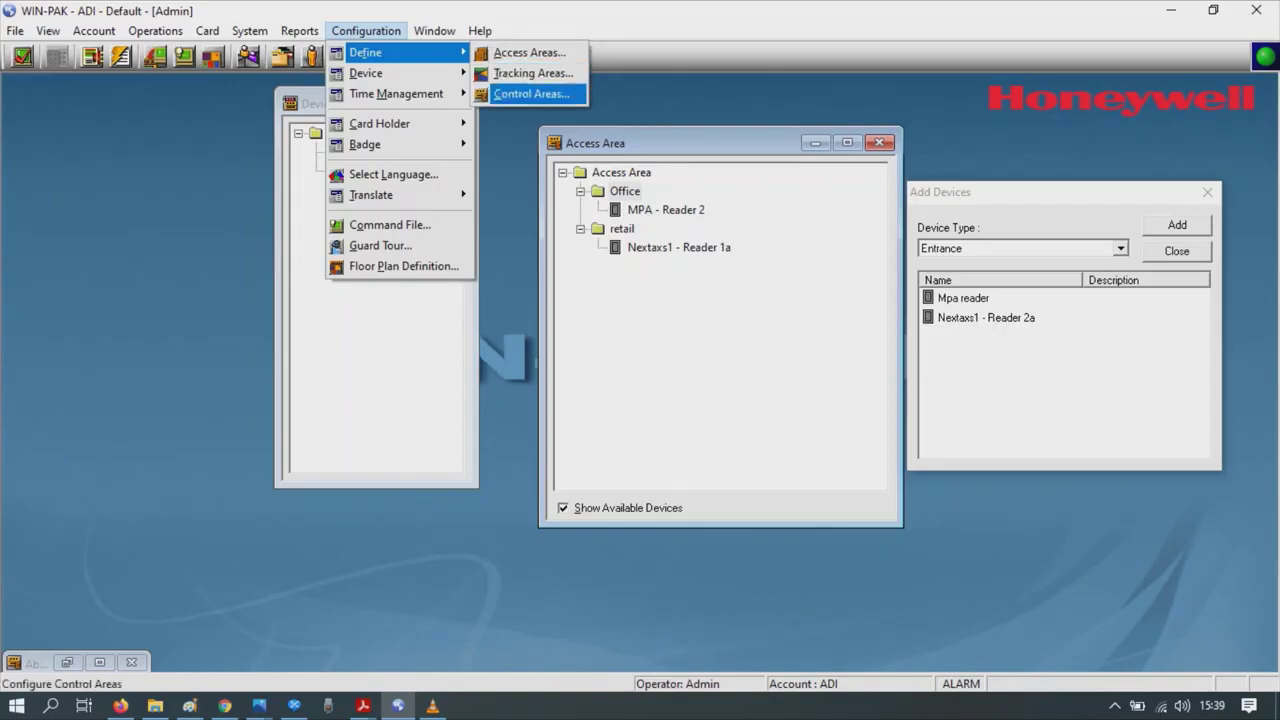
- In Control Areas, add a branch named 'office' under the ADI Global site
click(530, 93)
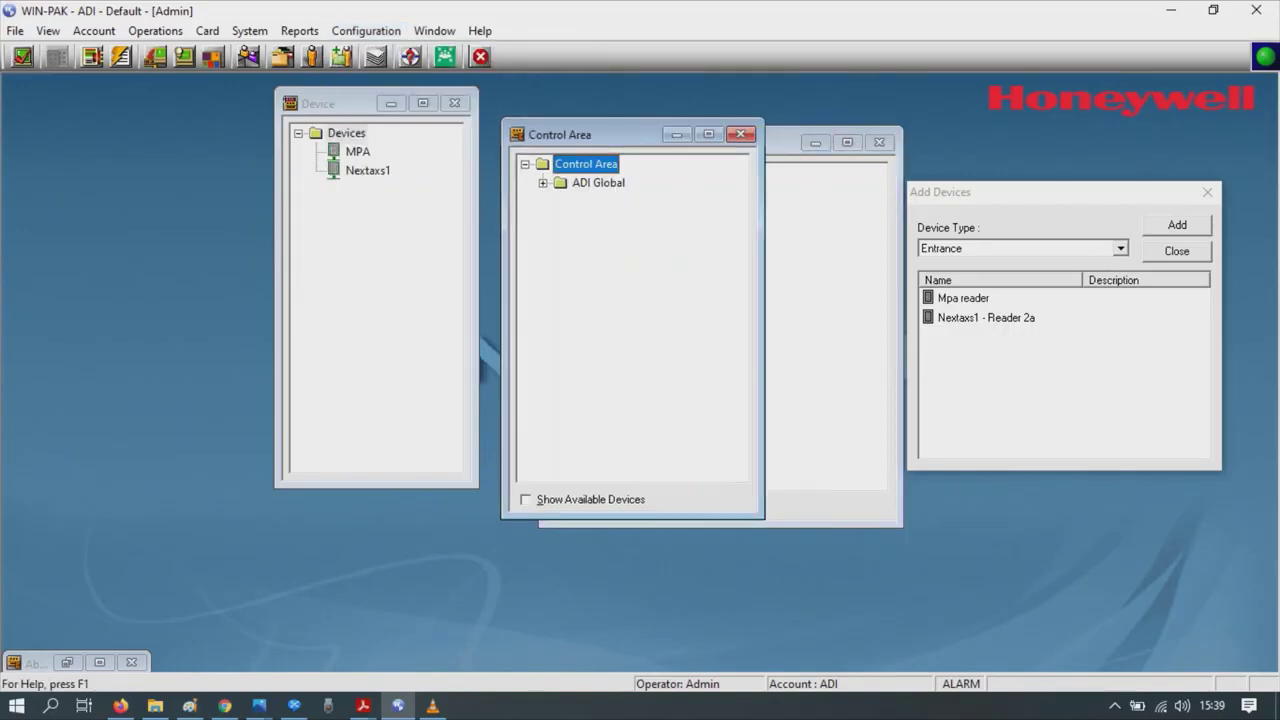
right_click(568, 163)
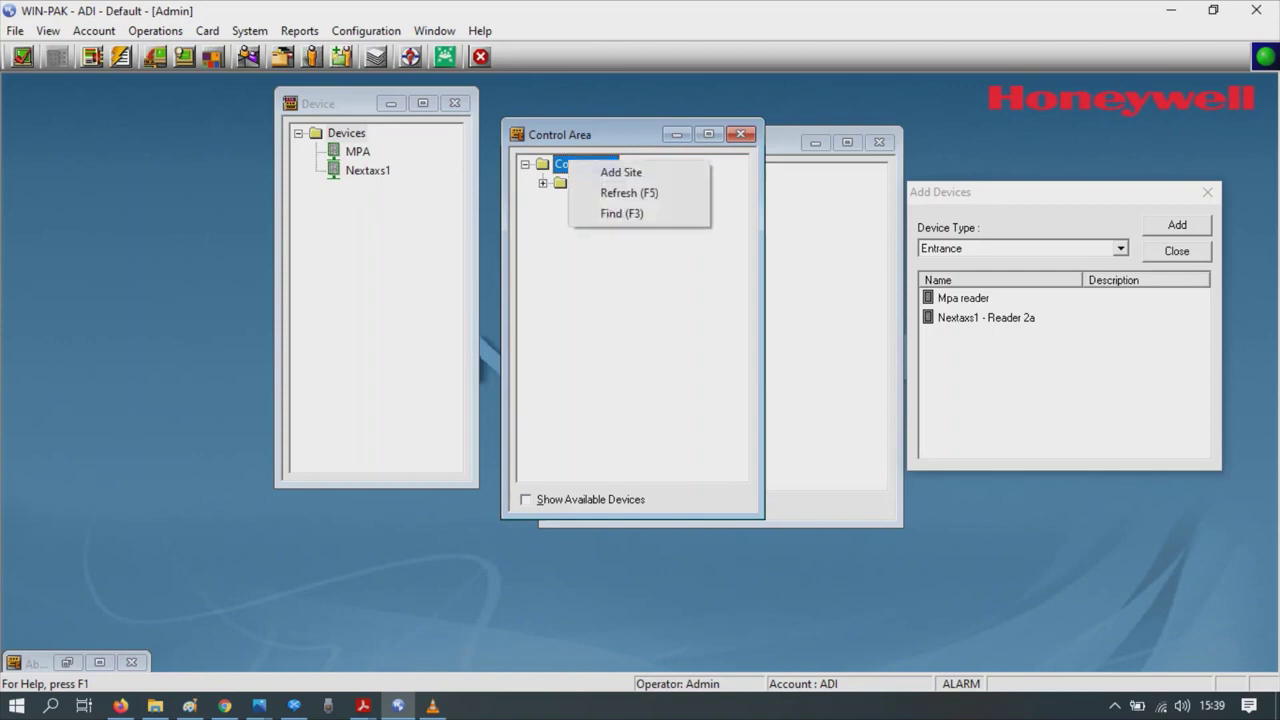
key(Escape)
click(598, 182)
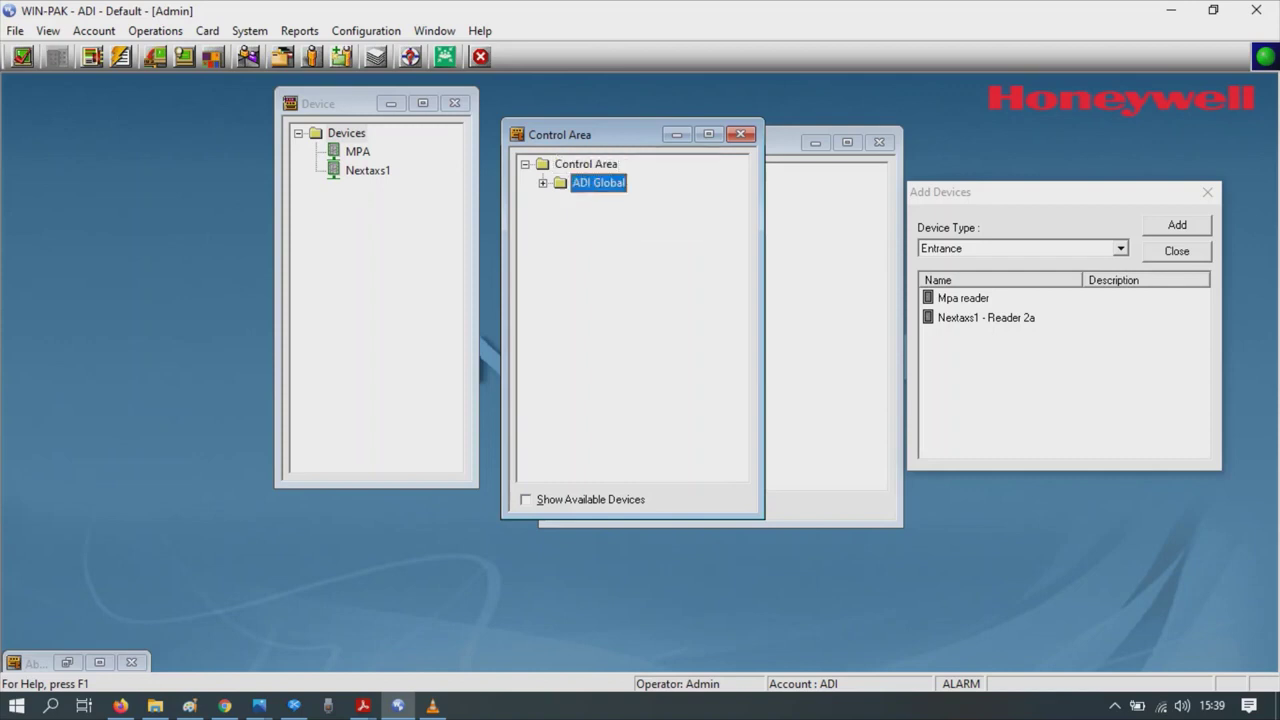
right_click(588, 183)
key(Return)
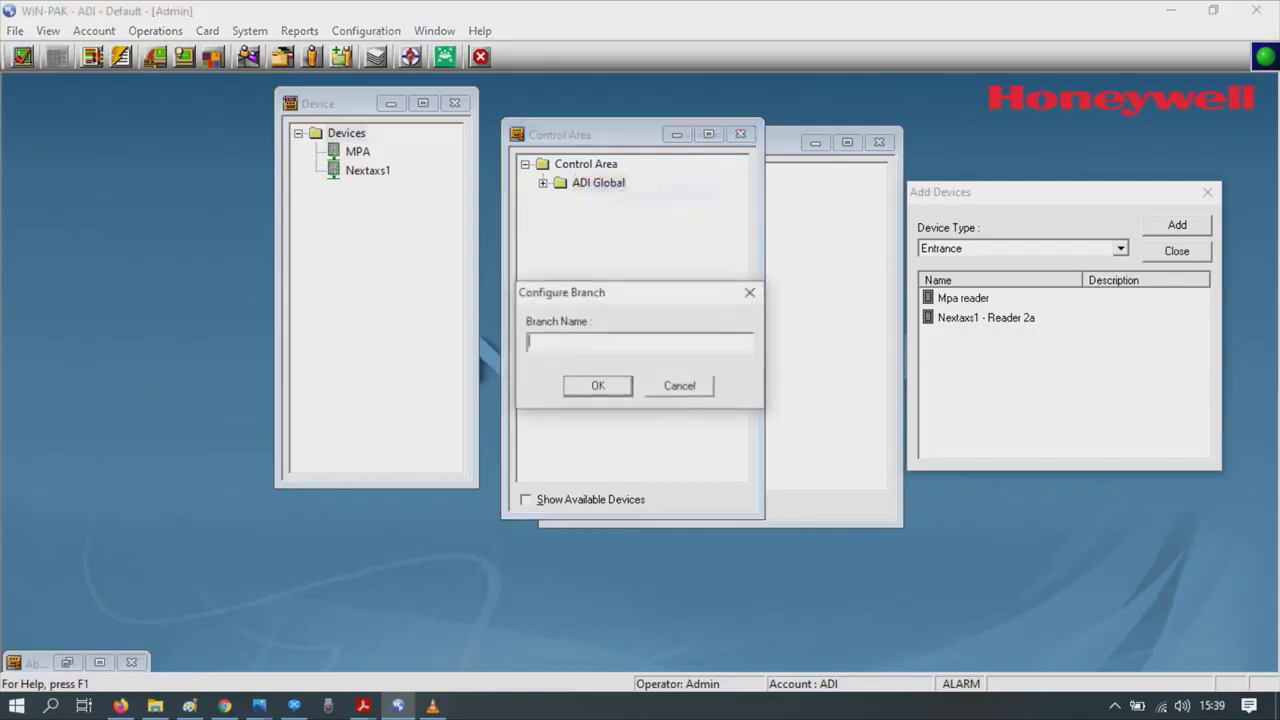
text(office)
key(Return)
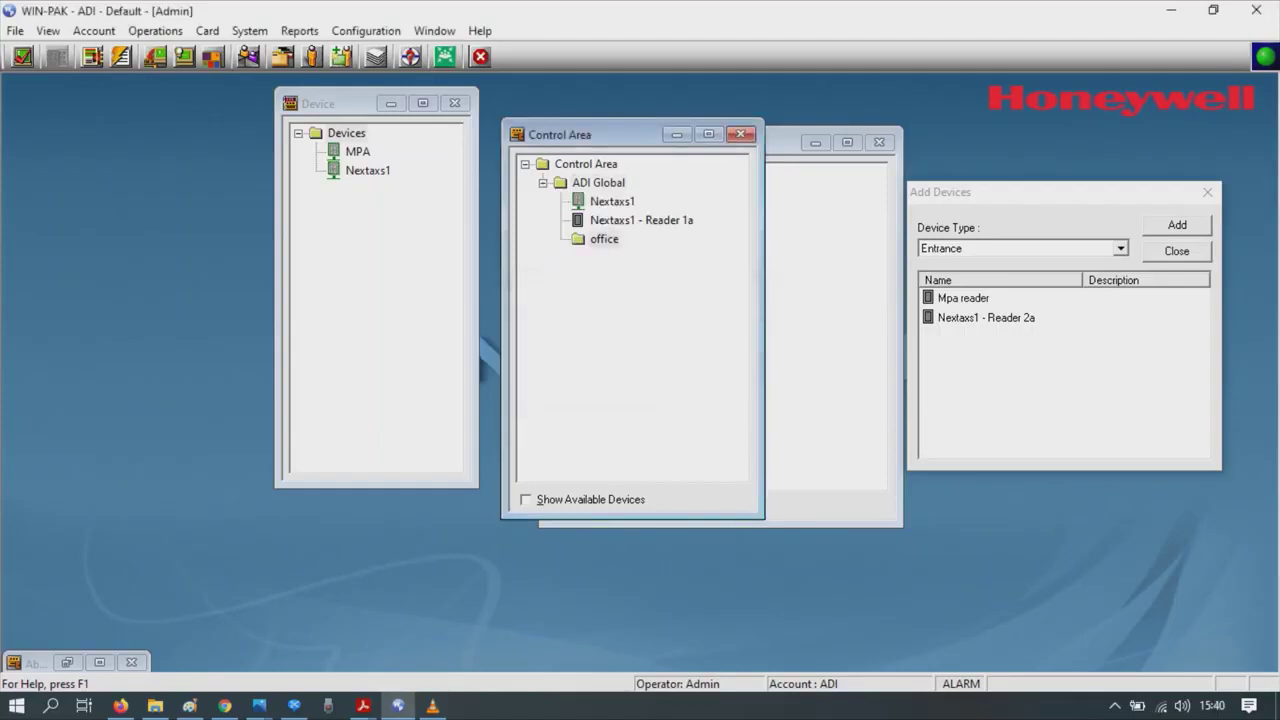
- Show available Panel devices and drag the MPA panel into the office control area
click(604, 239)
click(526, 499)
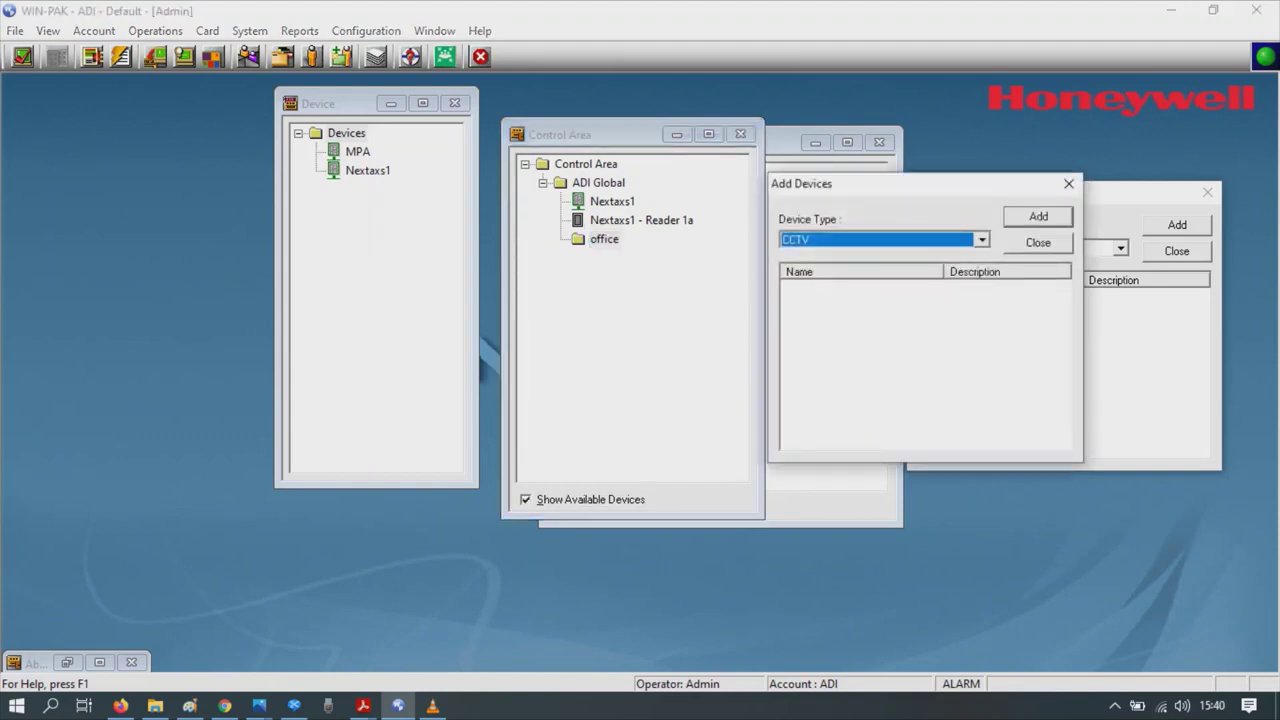
click(982, 240)
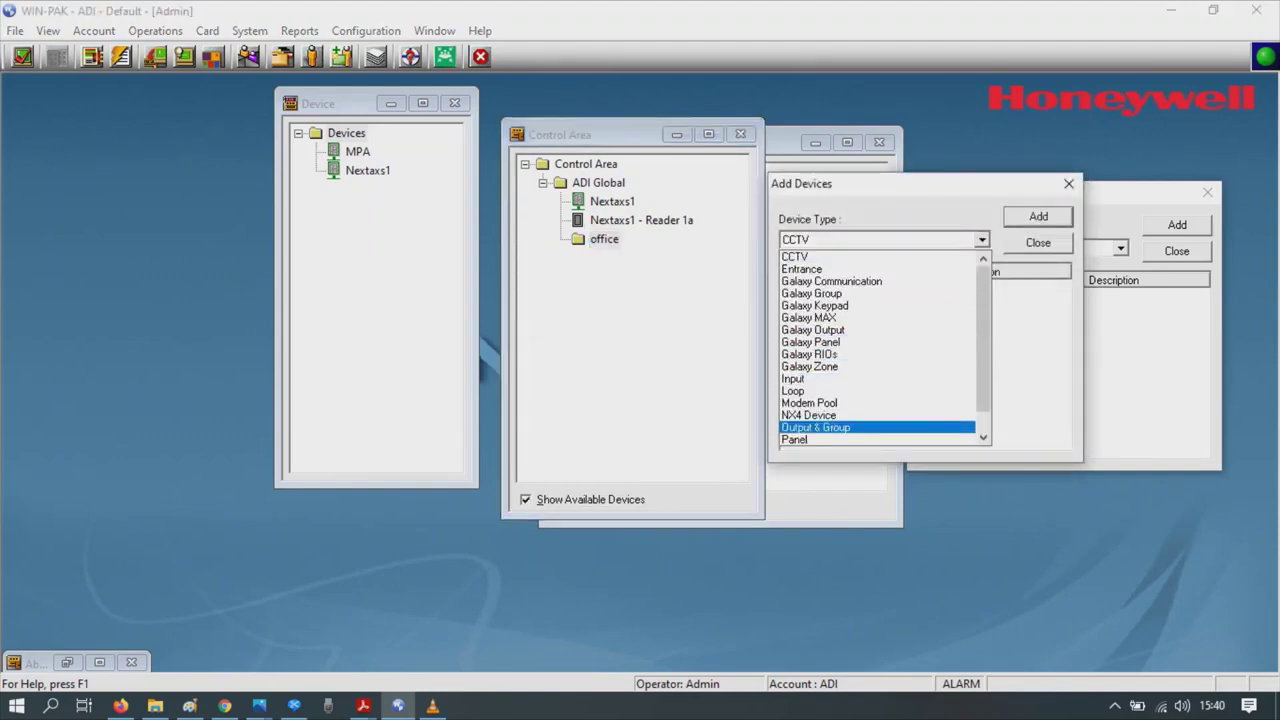
key(Down)
key(Return)
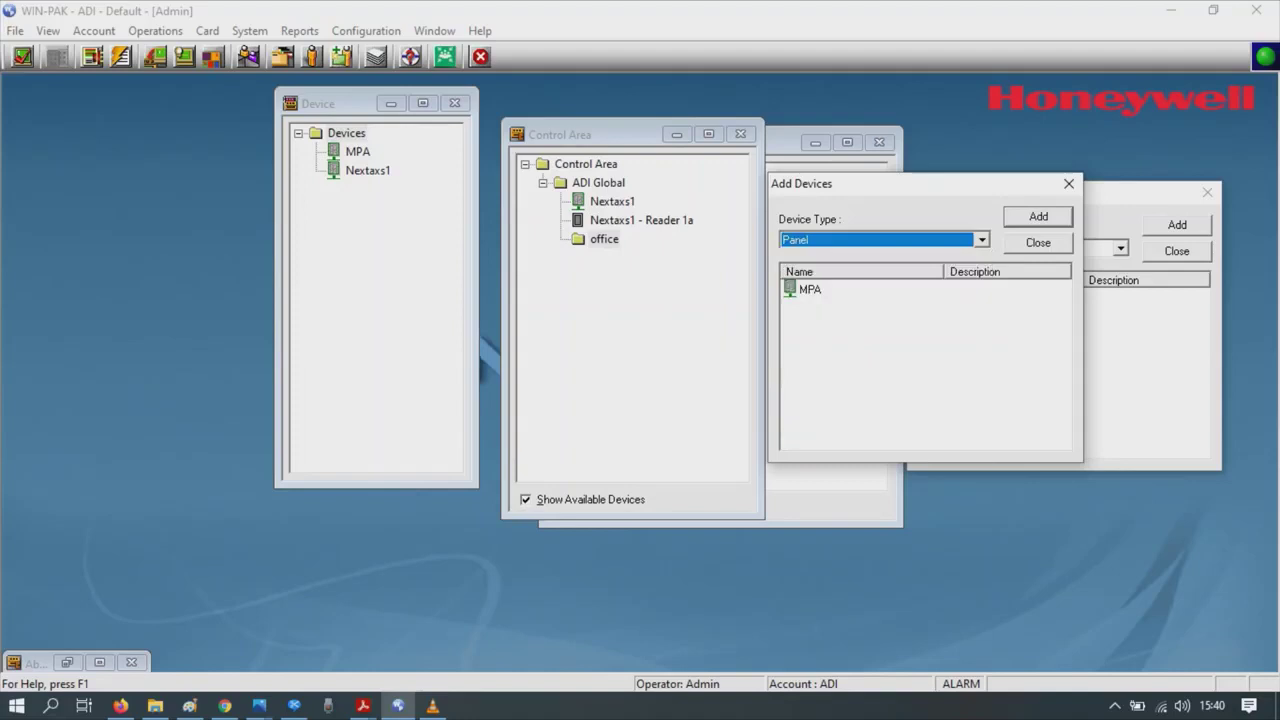
click(810, 289)
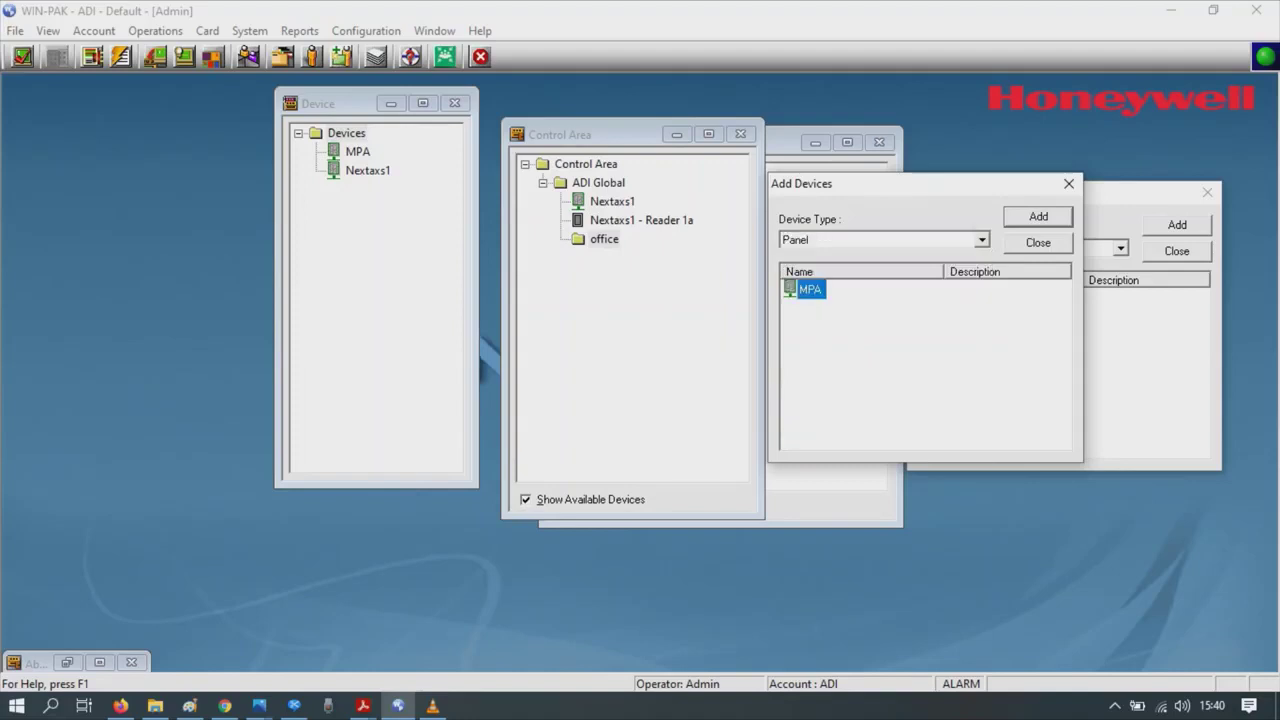
drag(810, 289, 604, 239)
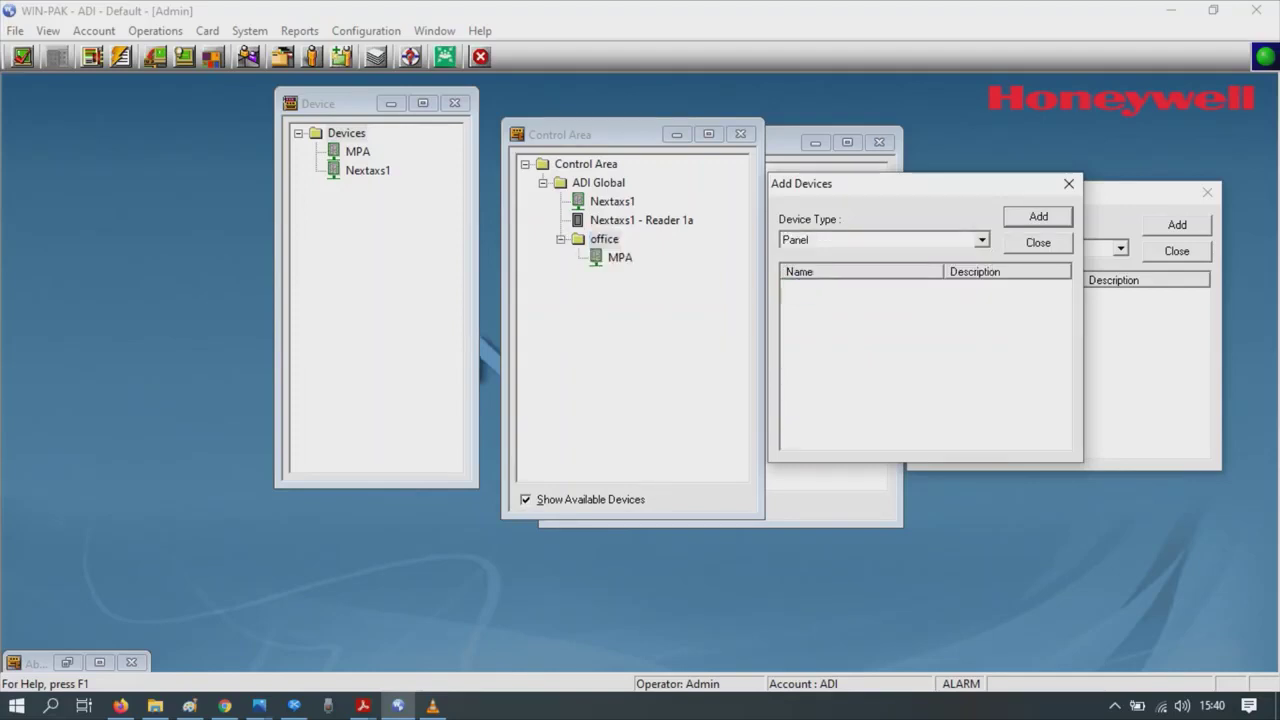
- Switch to Entrance devices, add Mpa reader and MPA - Reader 2 to office, and close Add Devices
click(982, 240)
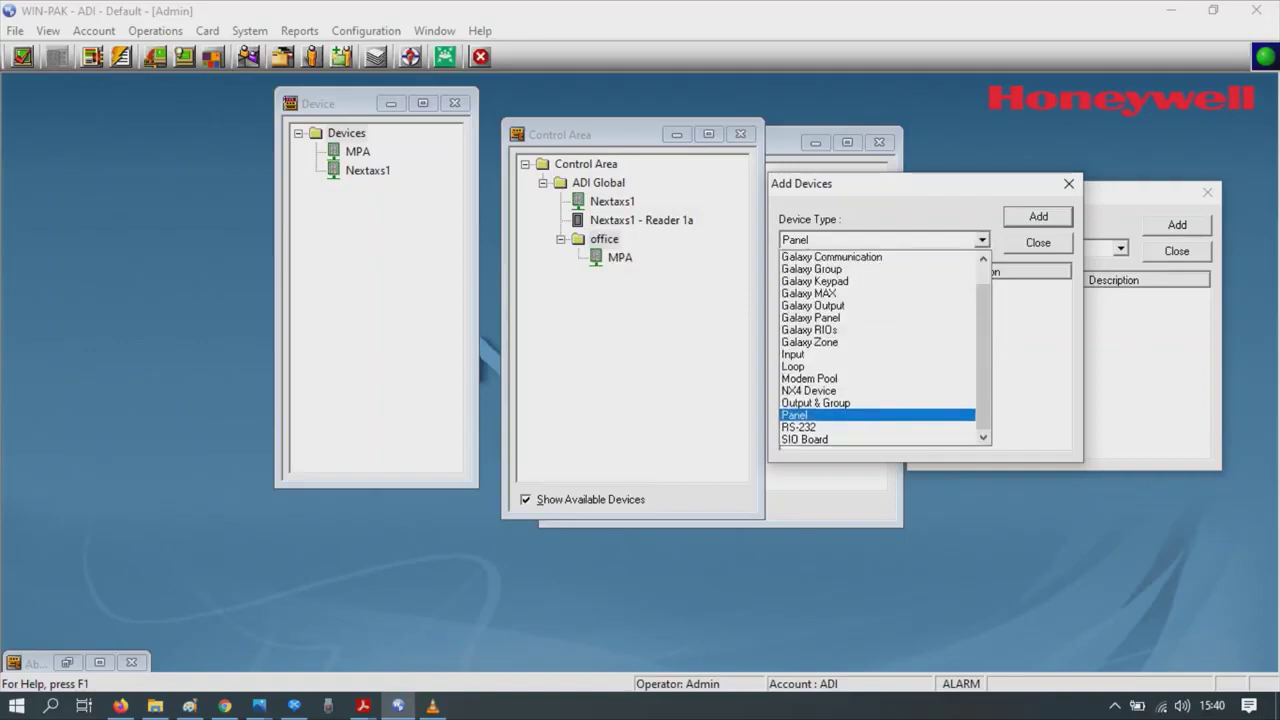
scroll(880, 350, up, 1)
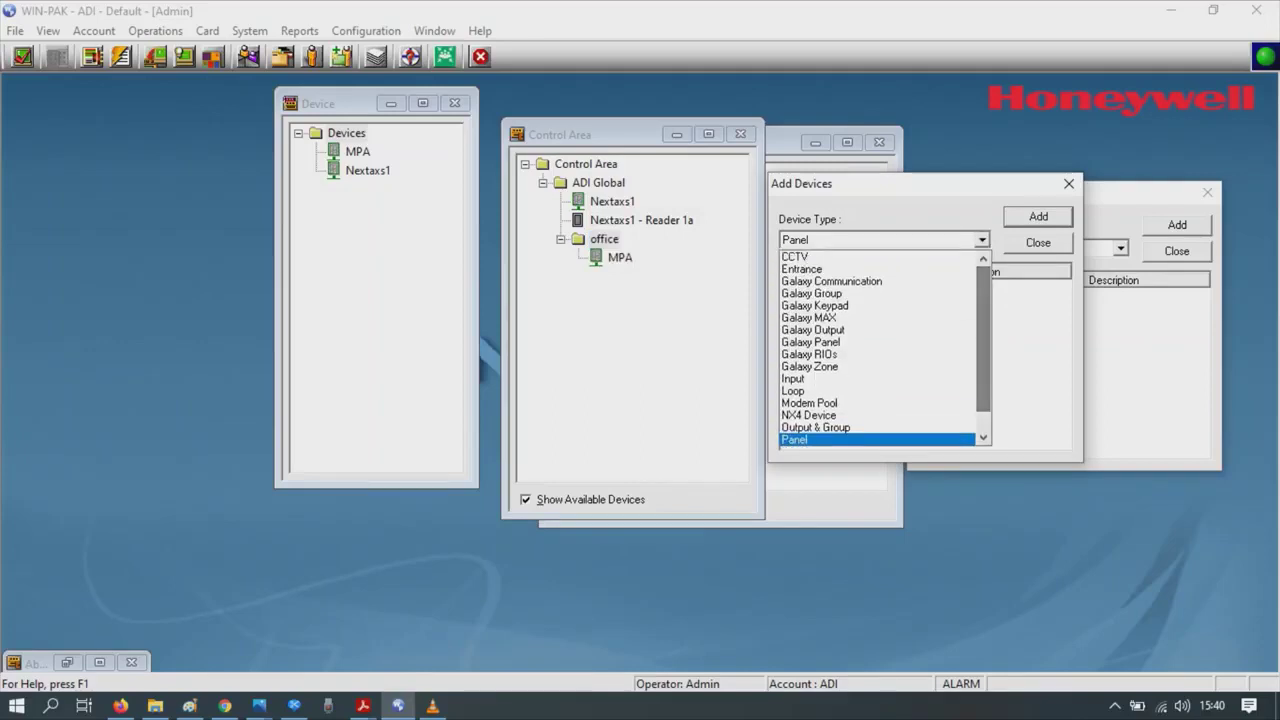
click(805, 269)
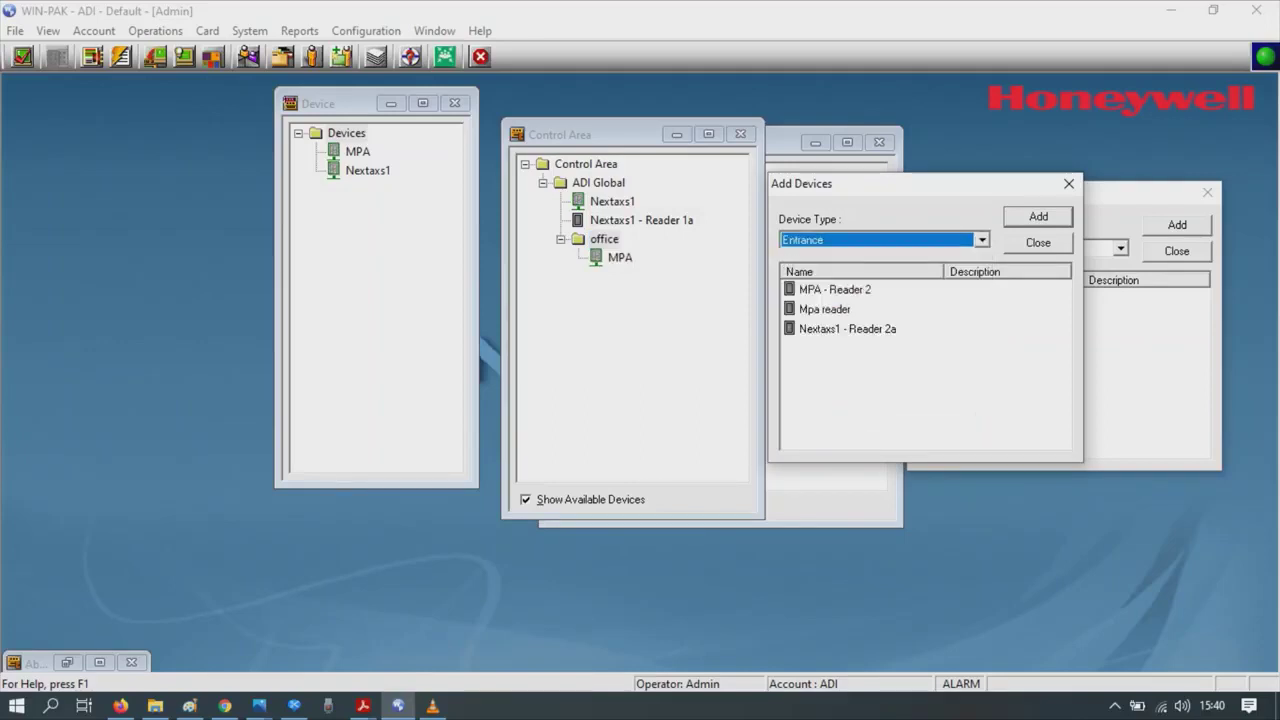
click(604, 239)
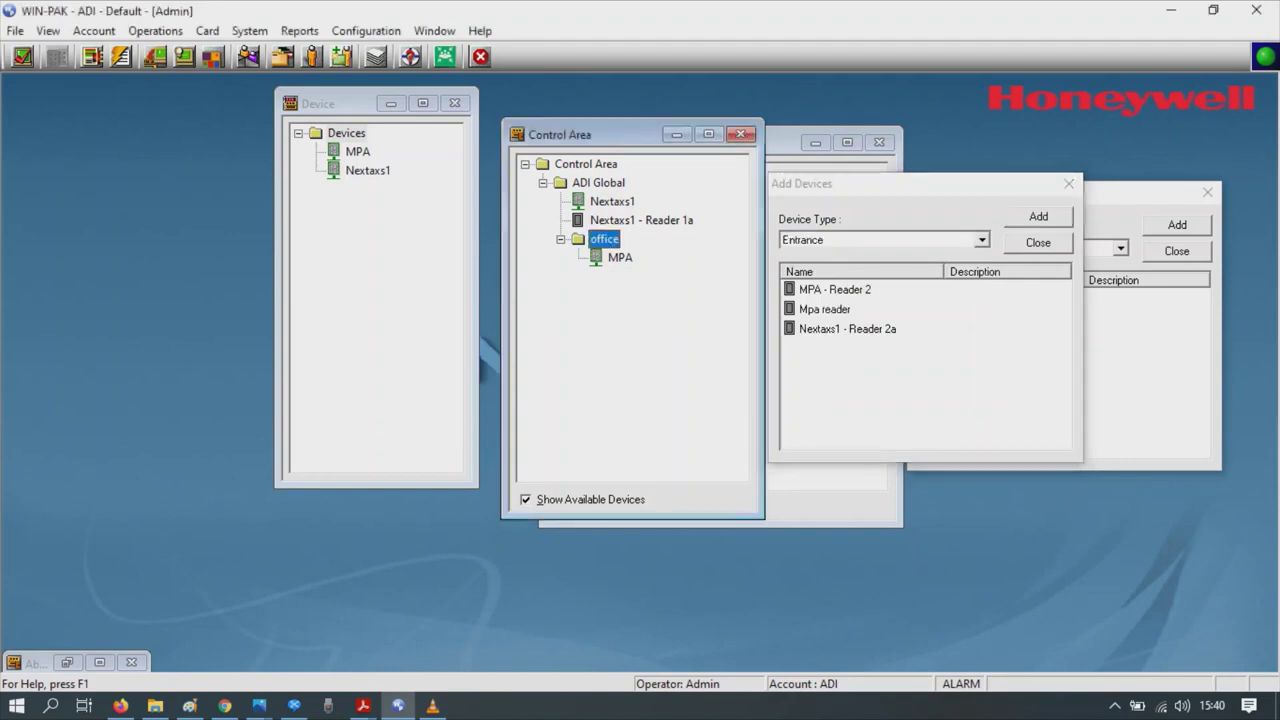
click(825, 309)
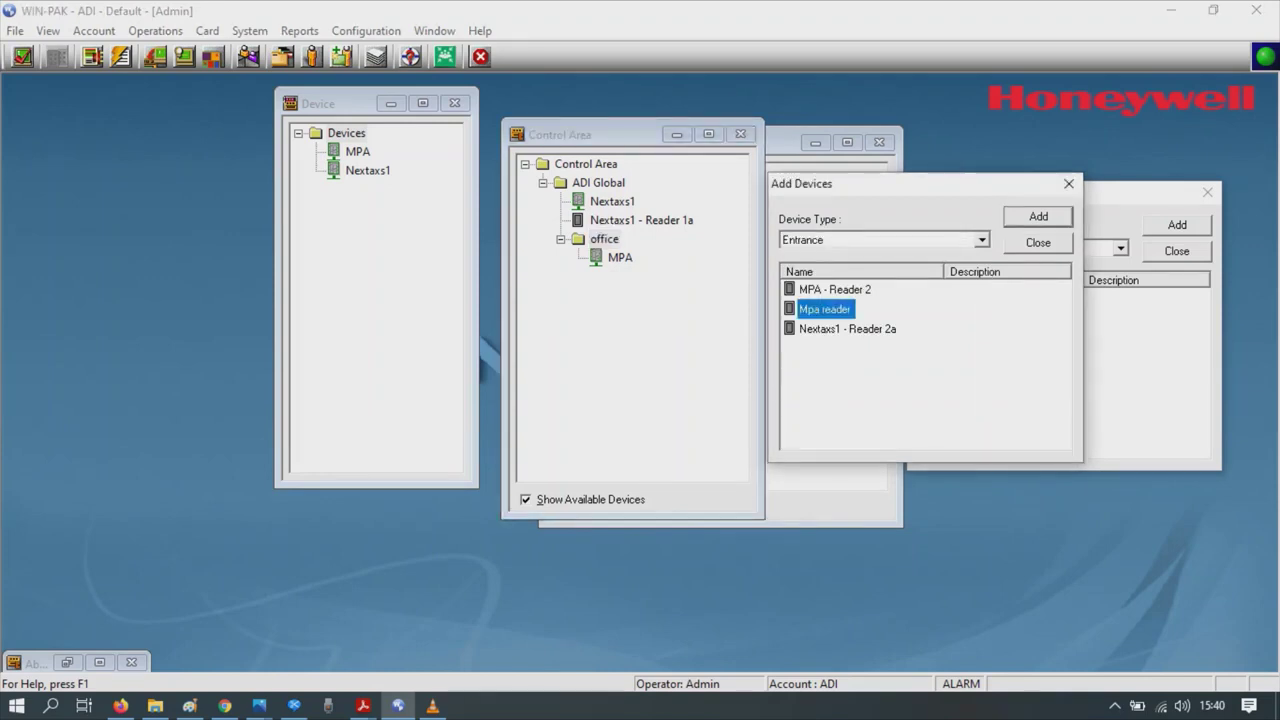
drag(825, 309, 604, 239)
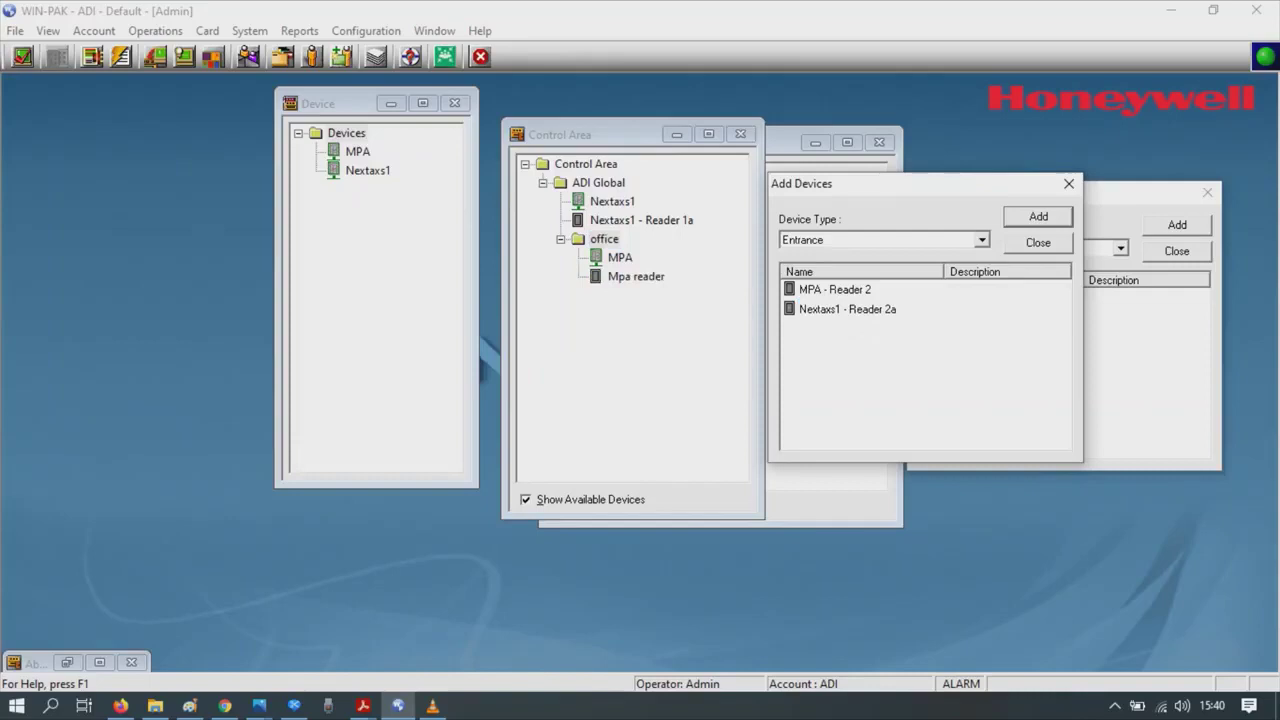
click(834, 289)
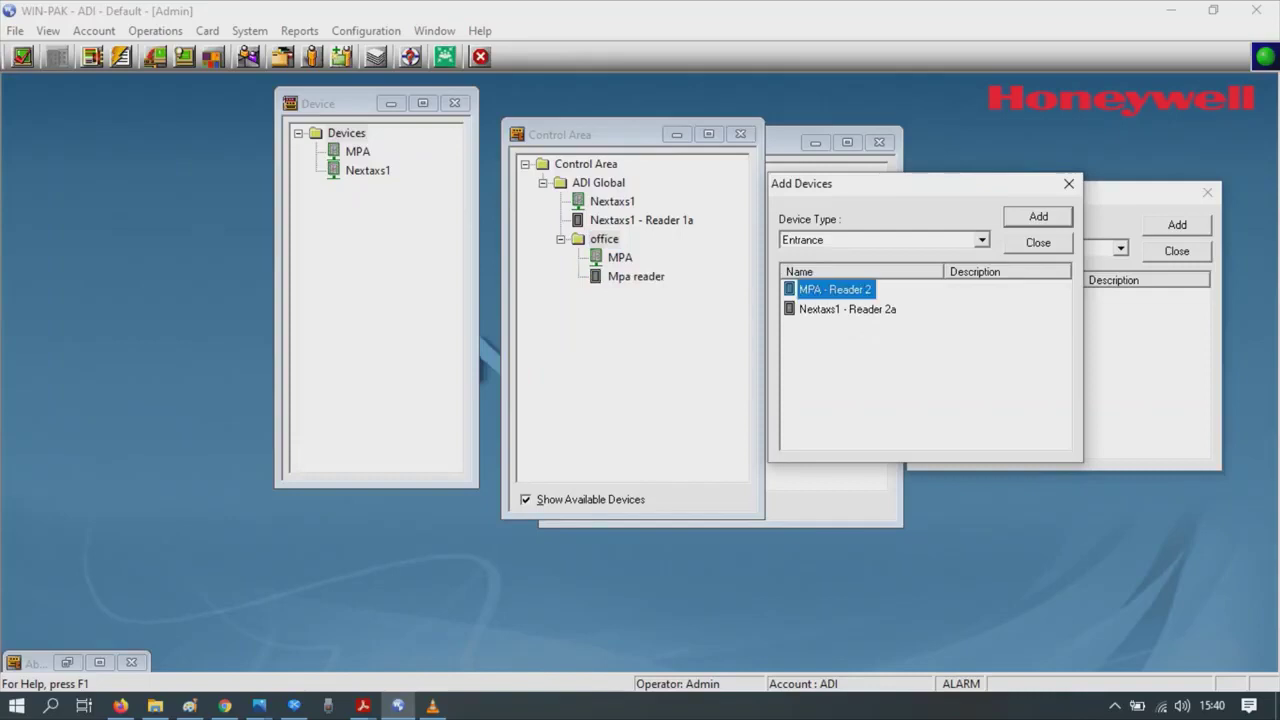
drag(834, 289, 604, 239)
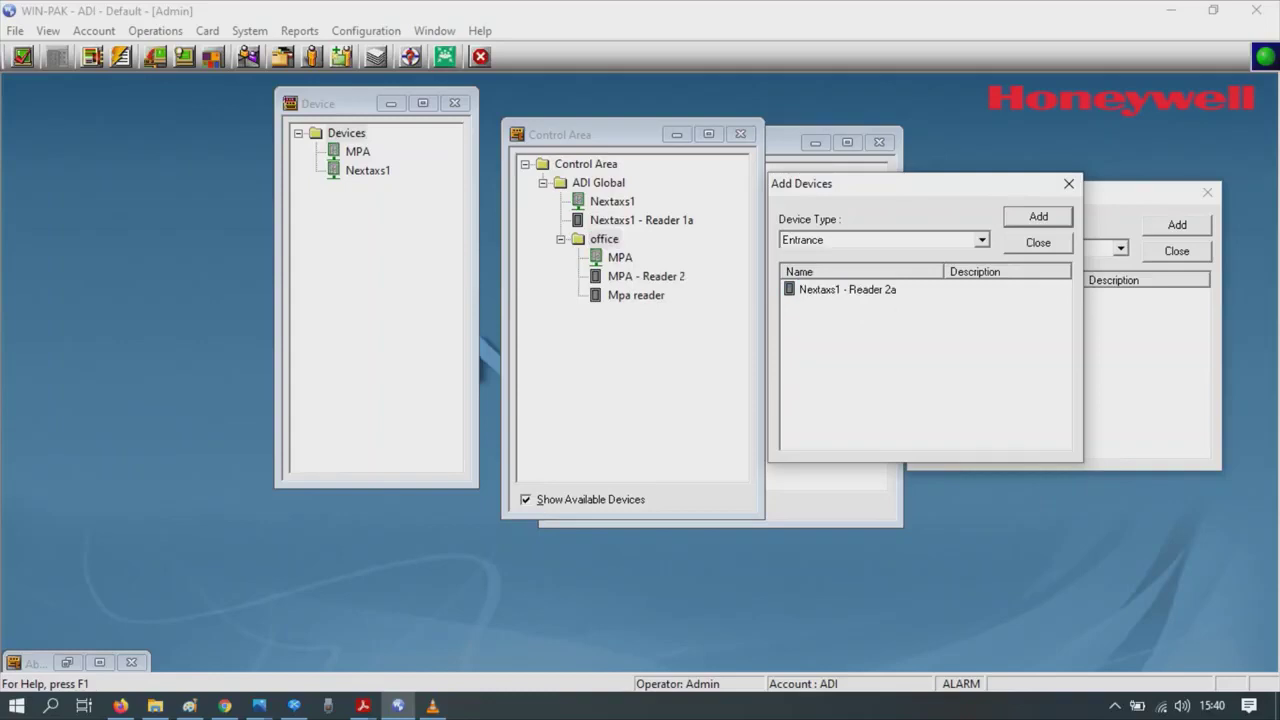
key(Escape)
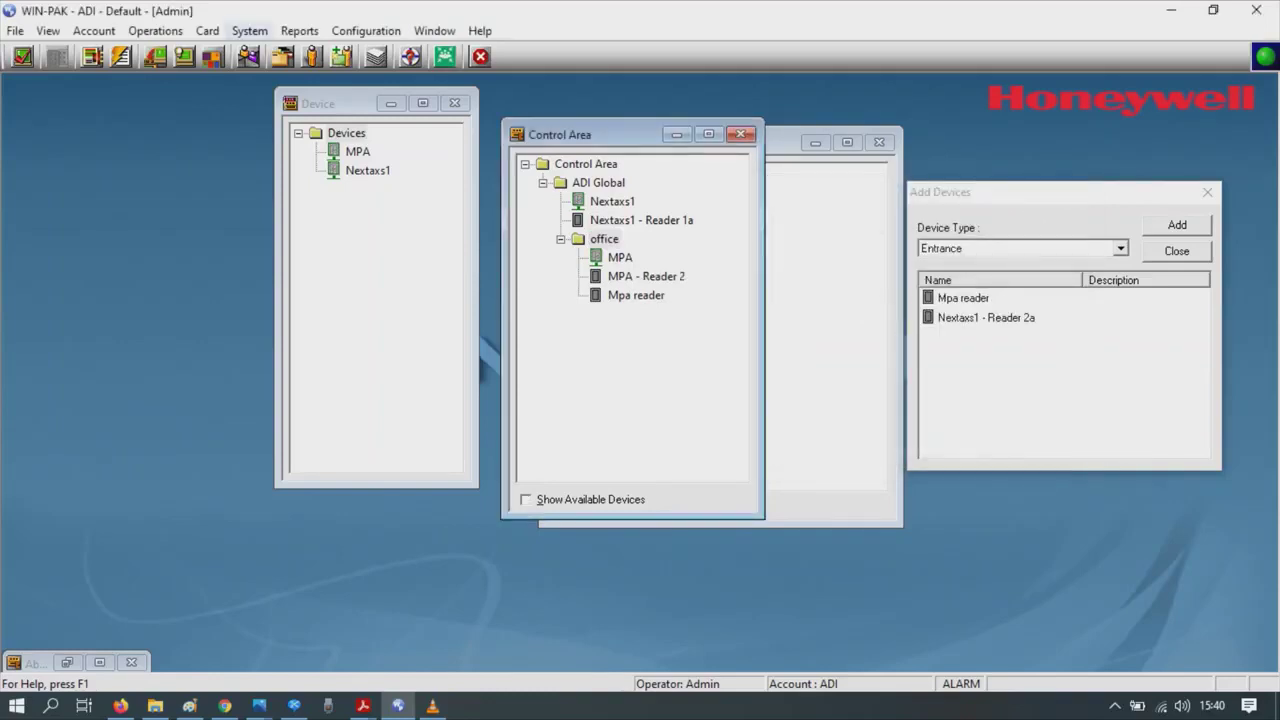
- Open Access Levels and create an 'all door' level for the Default subaccount
click(207, 31)
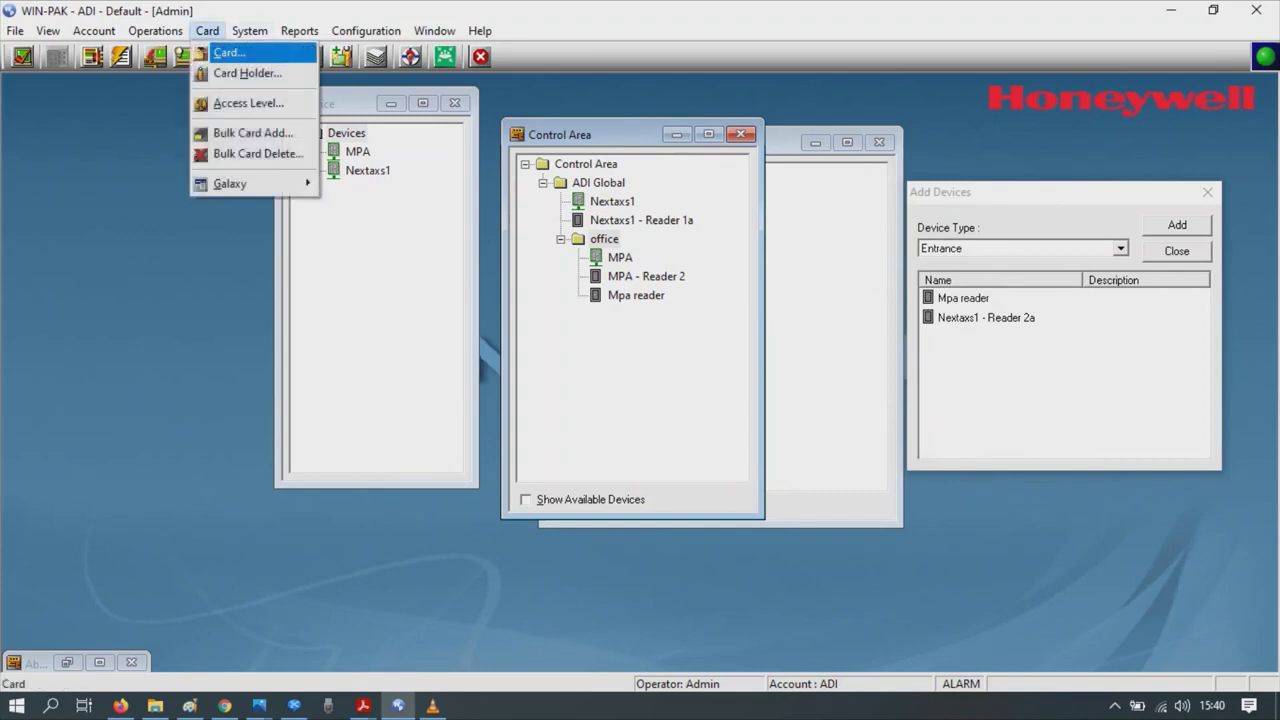
click(248, 103)
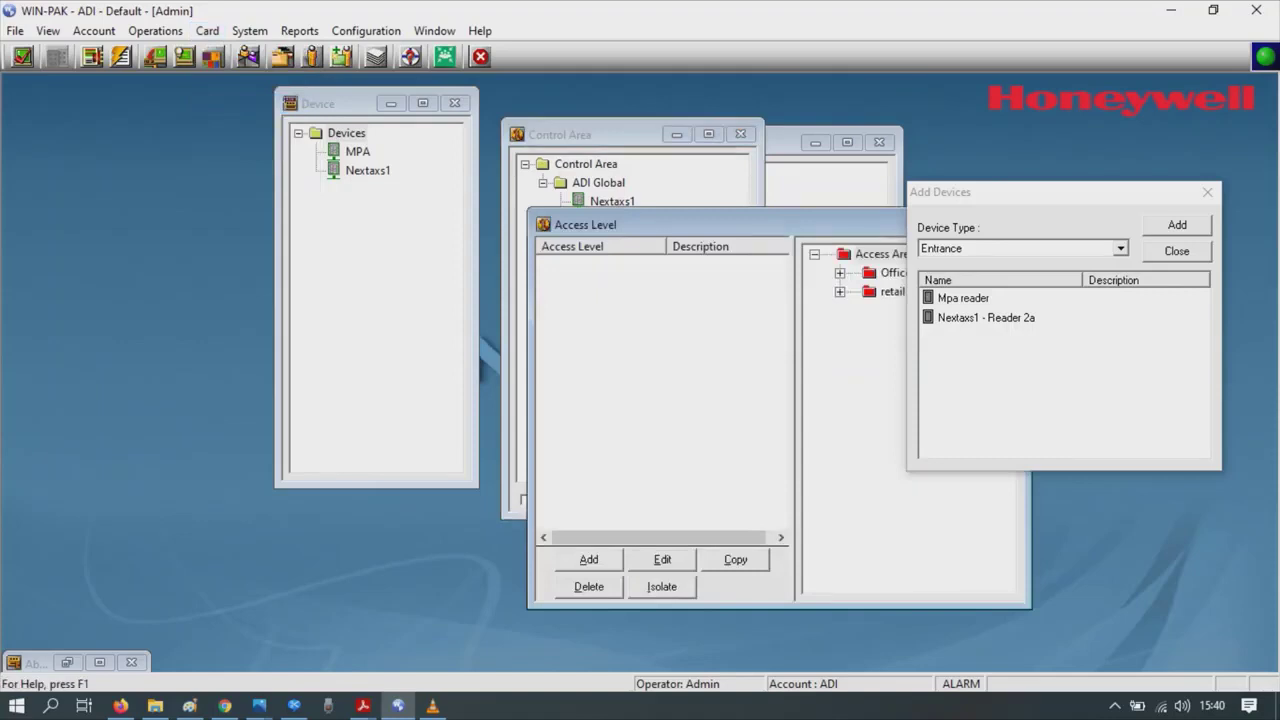
drag(650, 224, 392, 150)
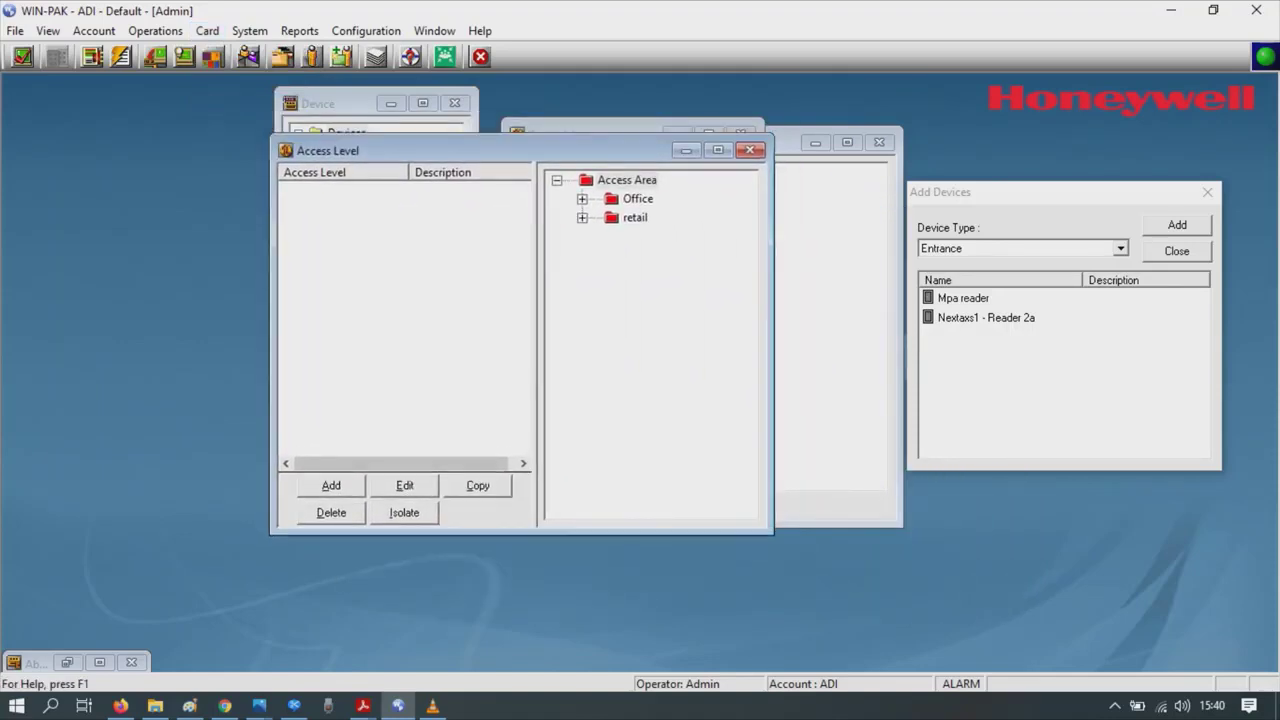
click(331, 485)
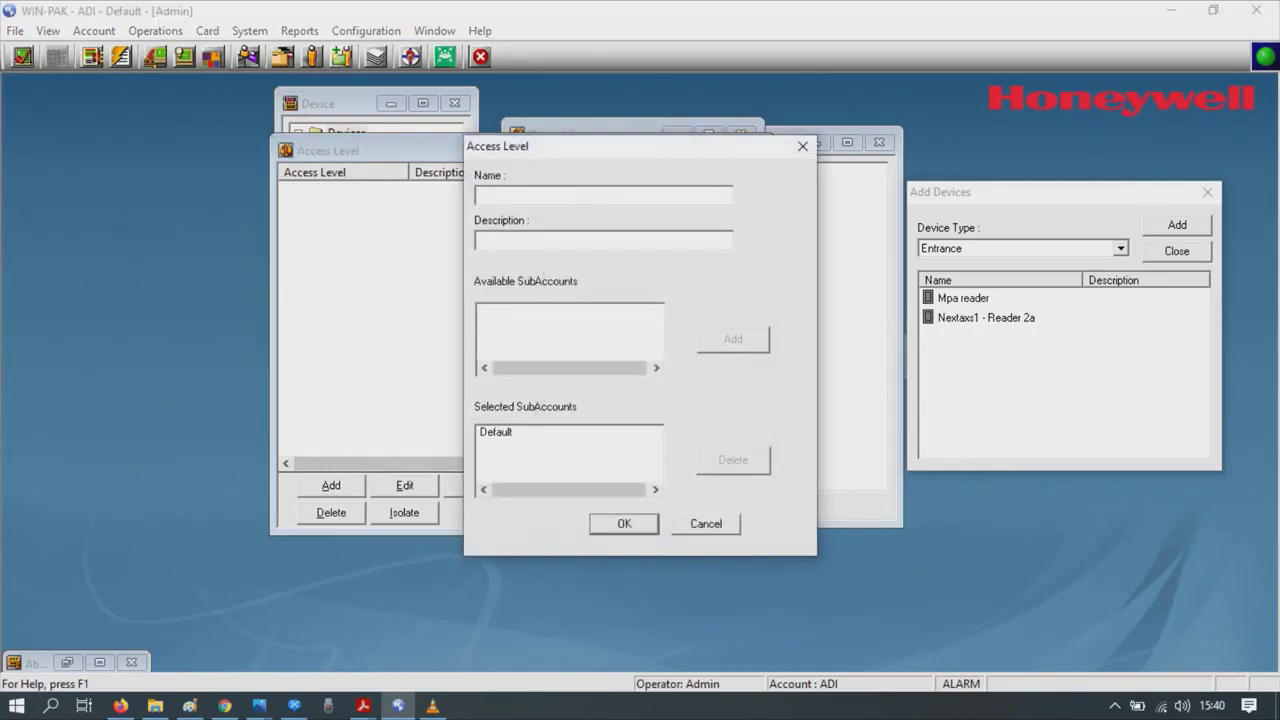
text(all door)
click(495, 432)
key(Return)
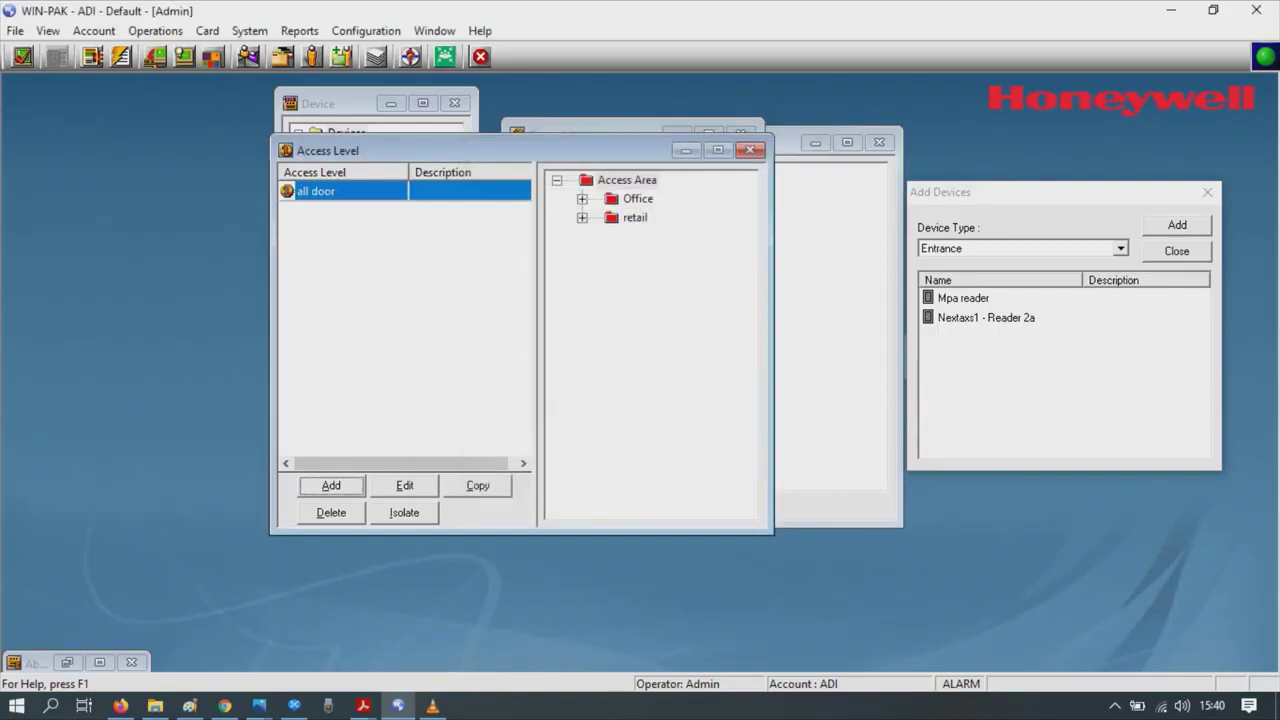
- Create a second access level named 'temp access' for the Default subaccount
key(Return)
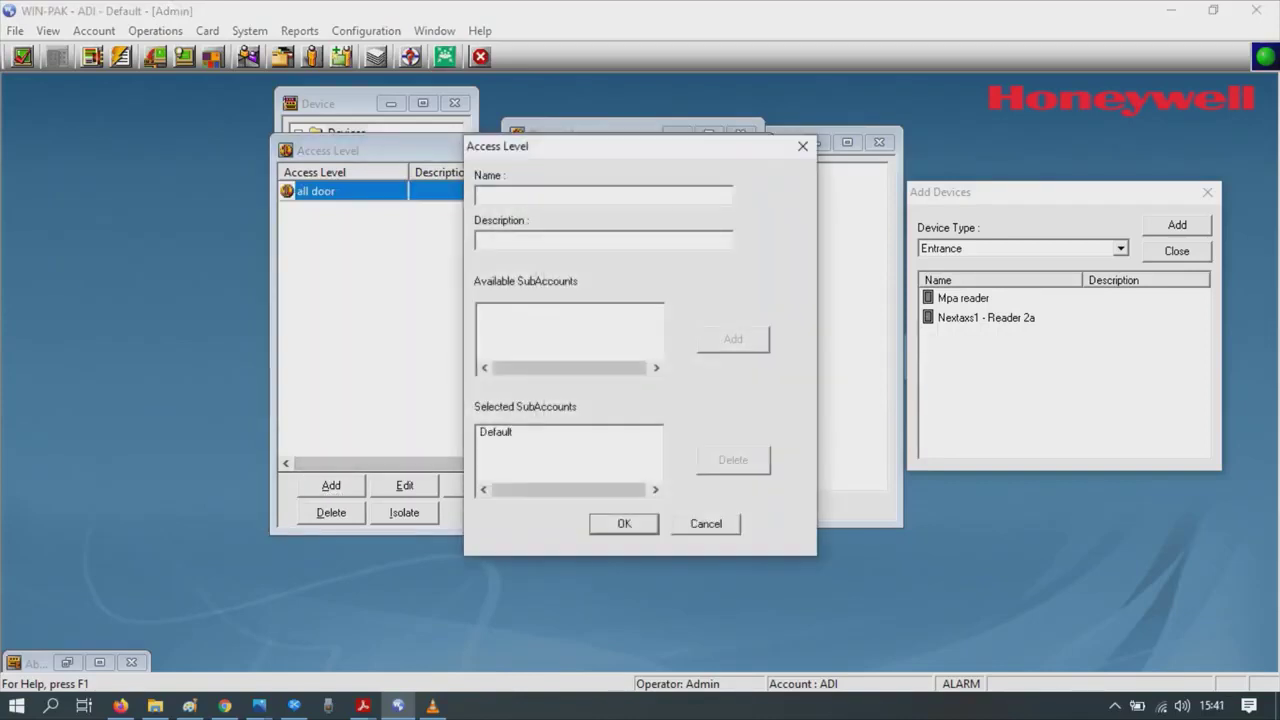
text(temp access)
click(495, 431)
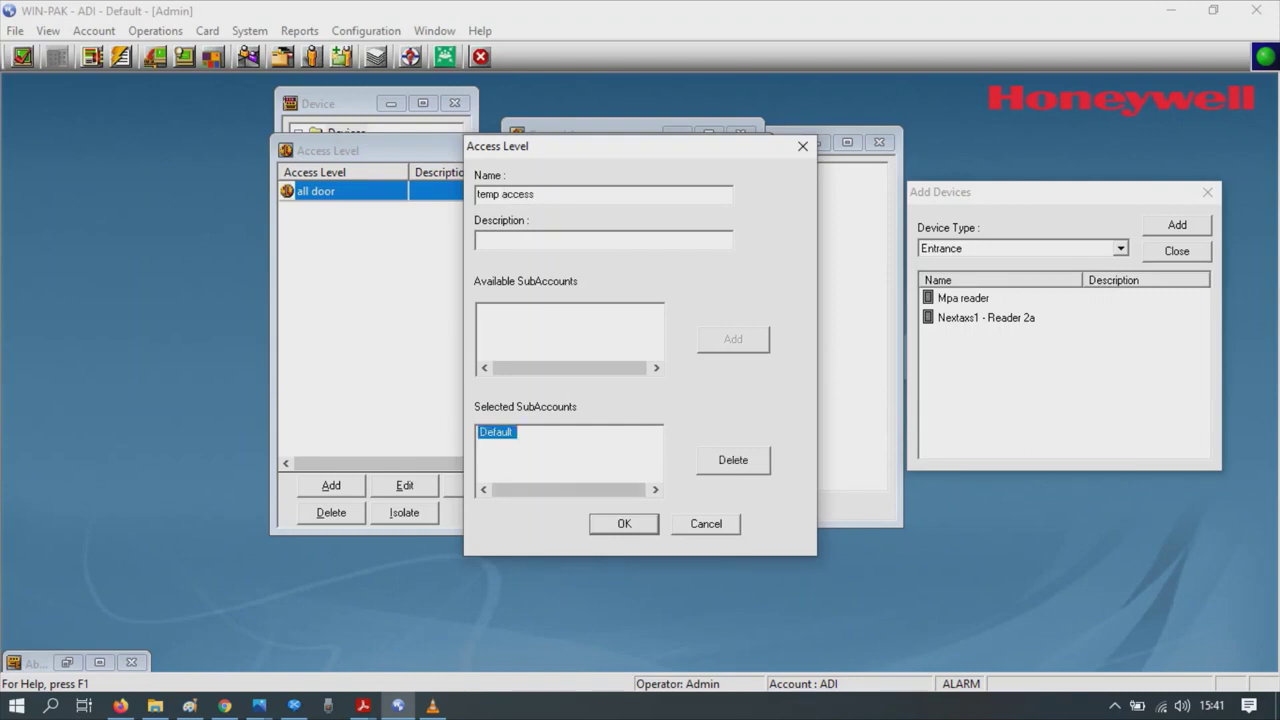
key(Return)
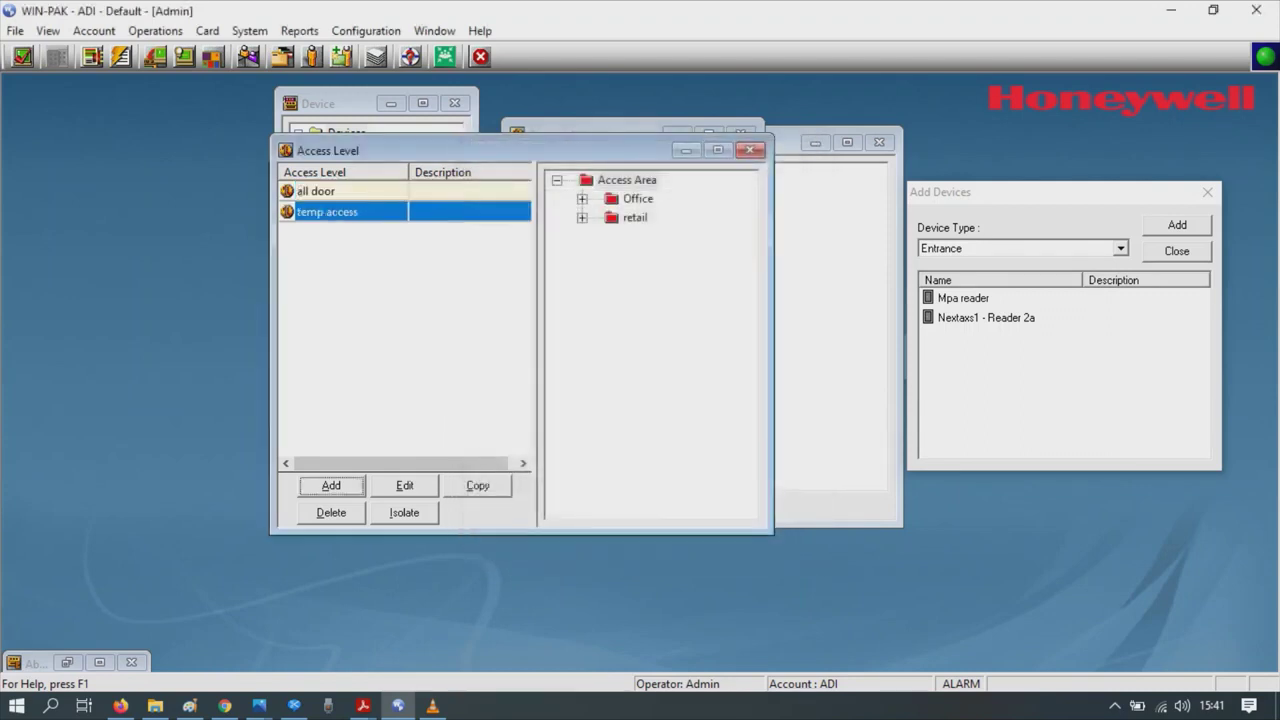
click(316, 191)
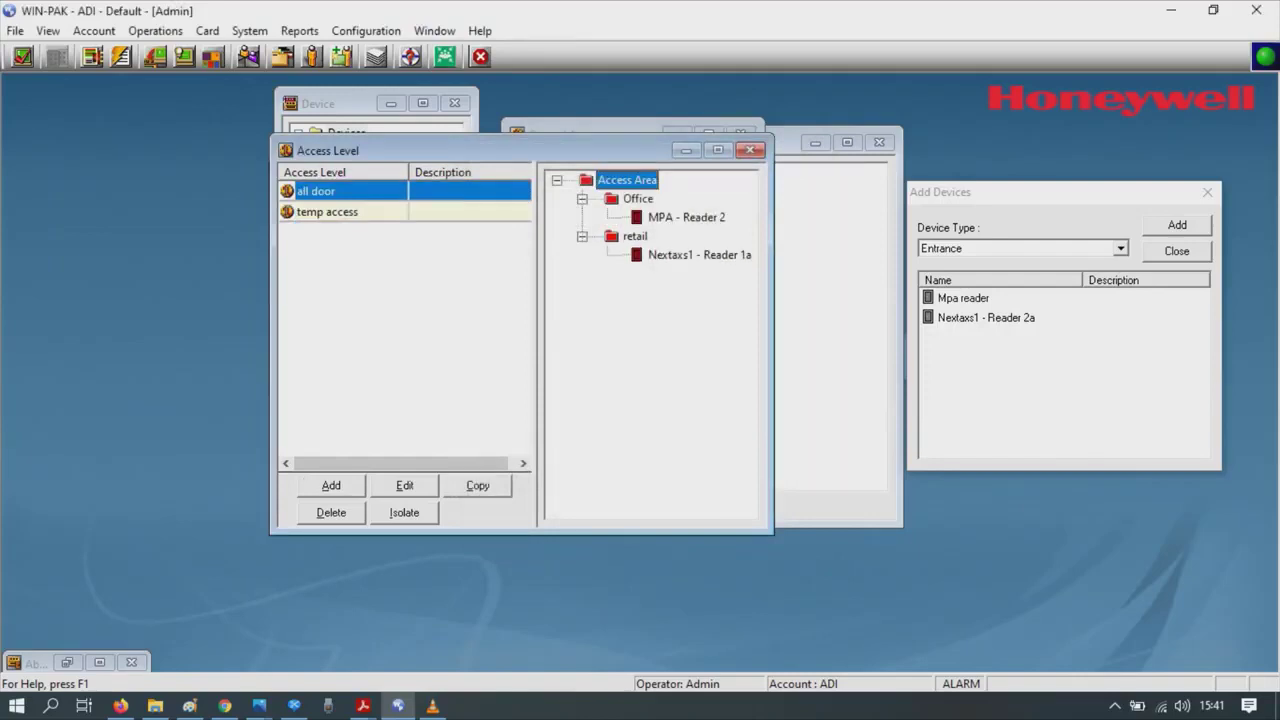
- Give the all door level Always On access to every entrance in the Access Area
key(shift+F10)
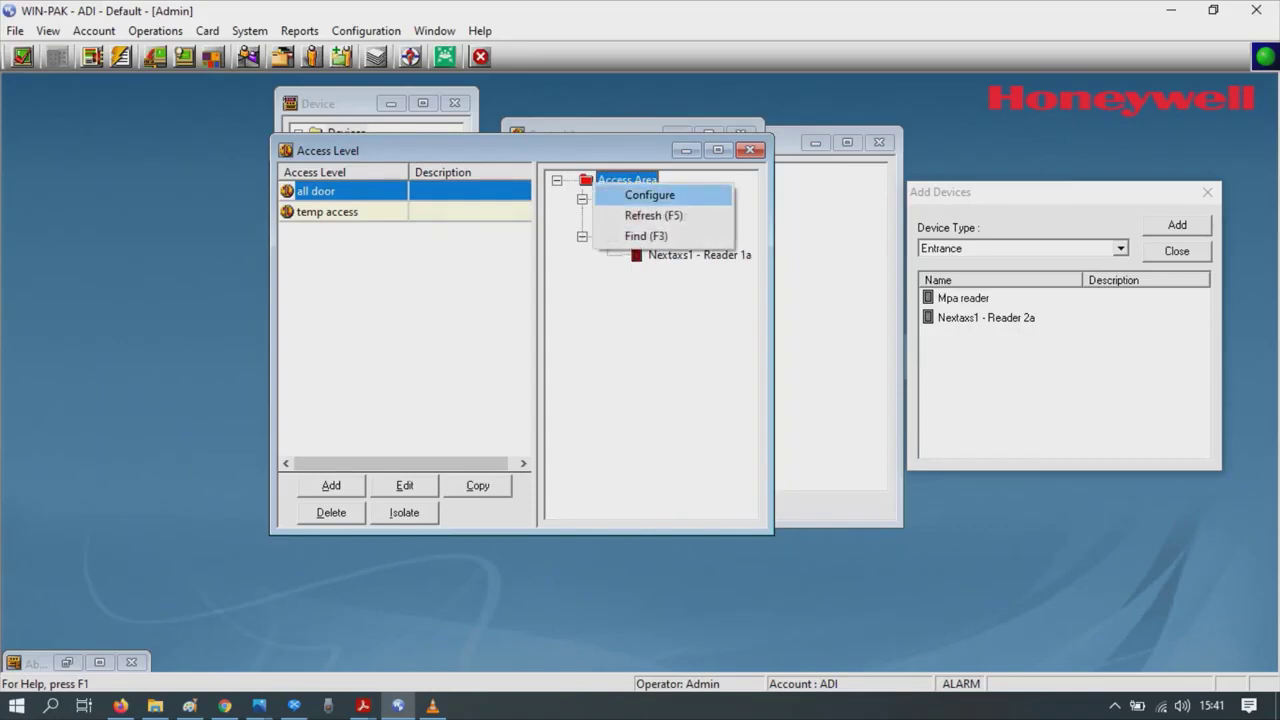
key(Return)
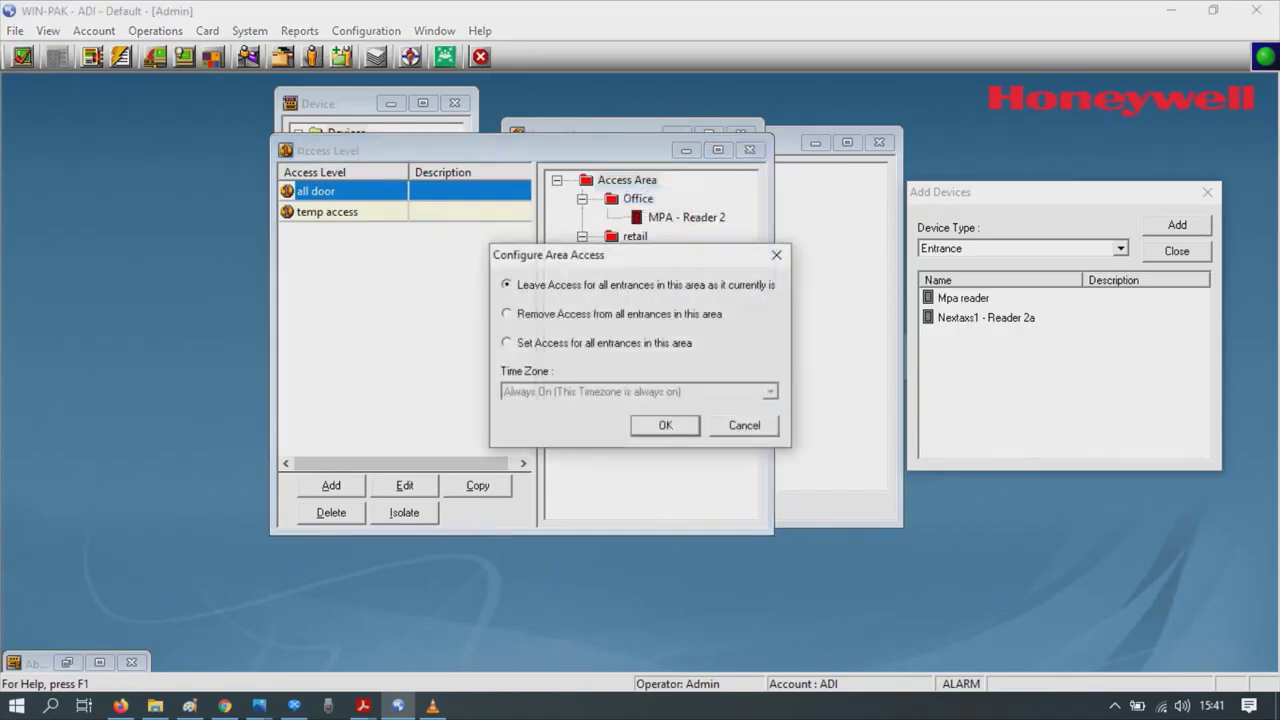
click(507, 342)
key(Return)
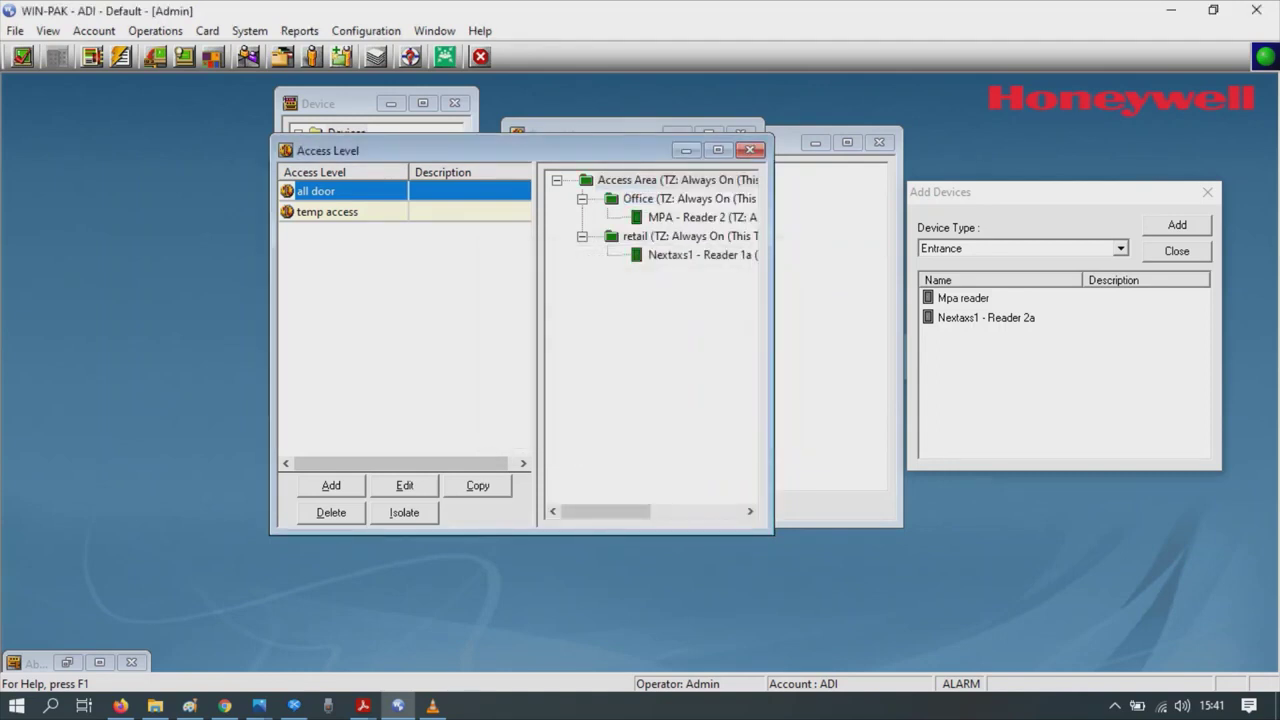
- Give temp access Always On access at the Nextaxs1 - Reader 1a entrance
click(327, 211)
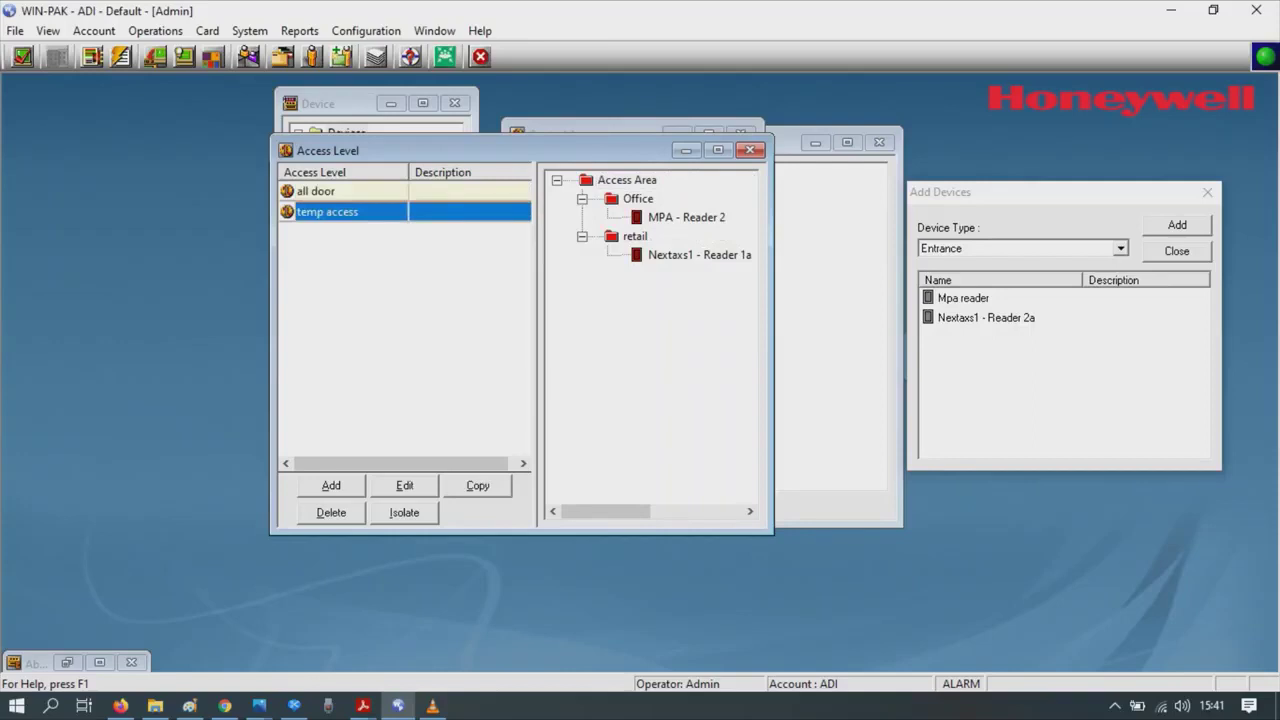
click(699, 254)
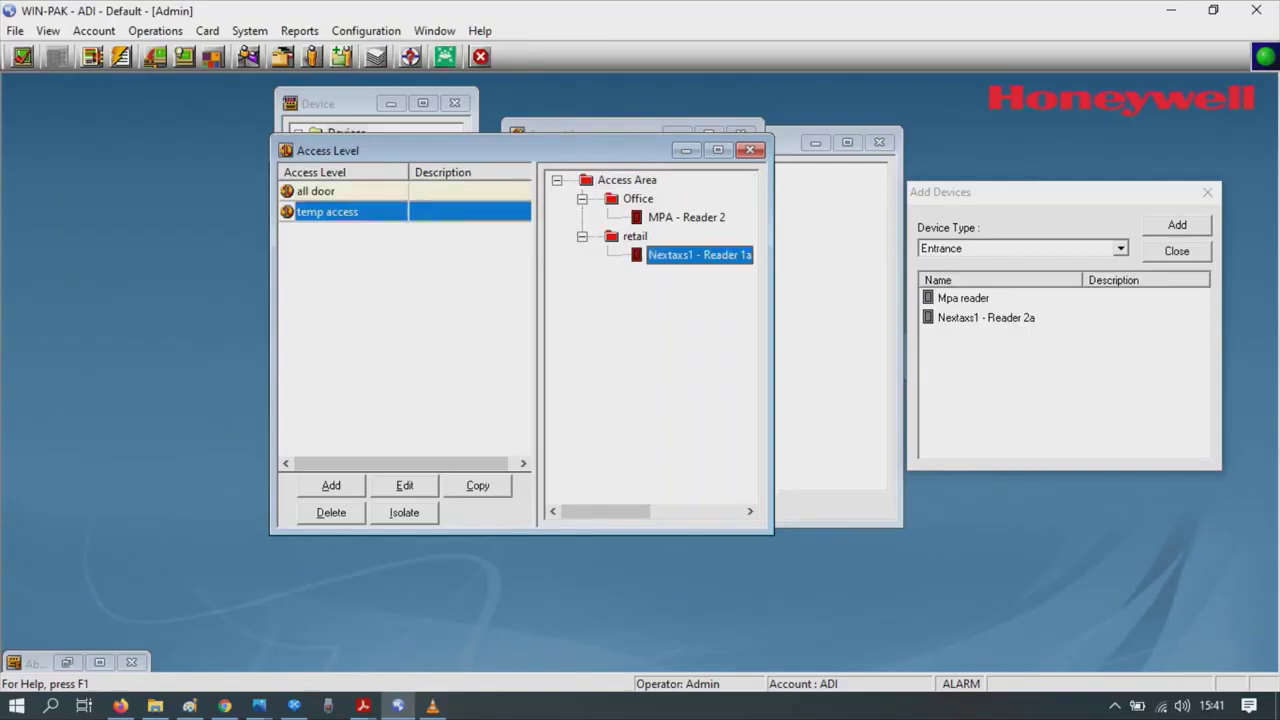
right_click(660, 256)
click(685, 272)
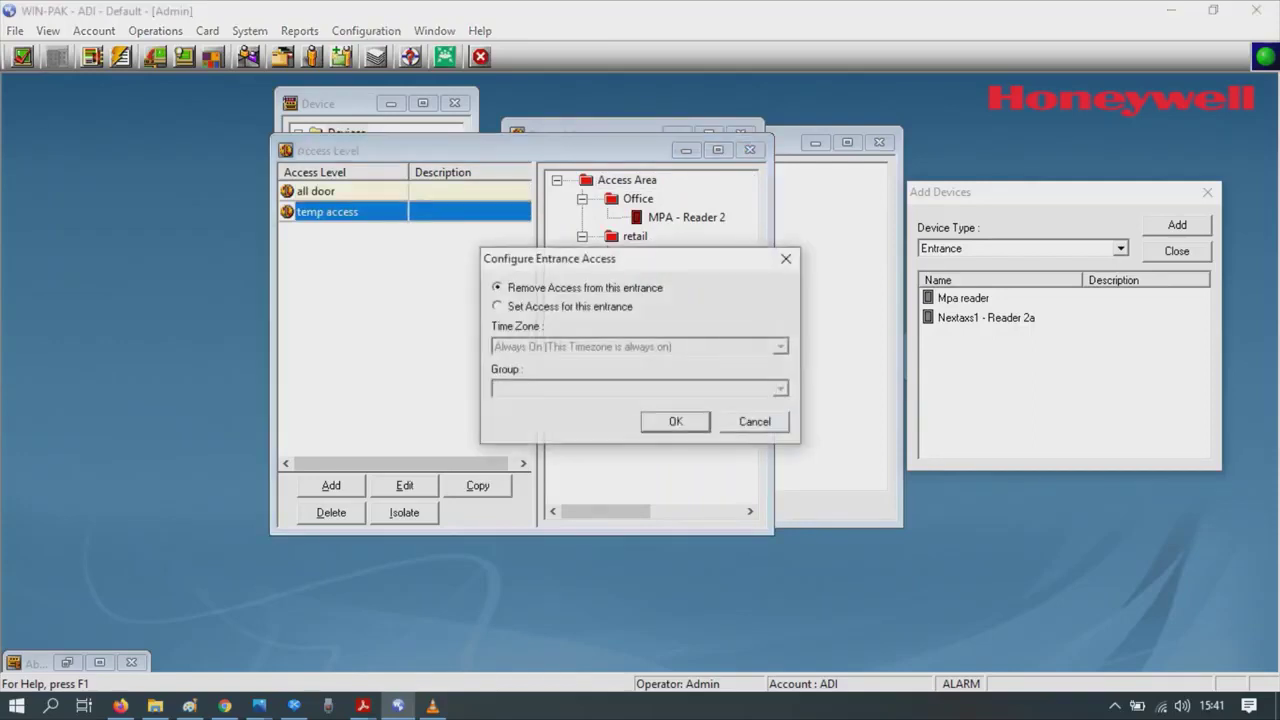
click(497, 306)
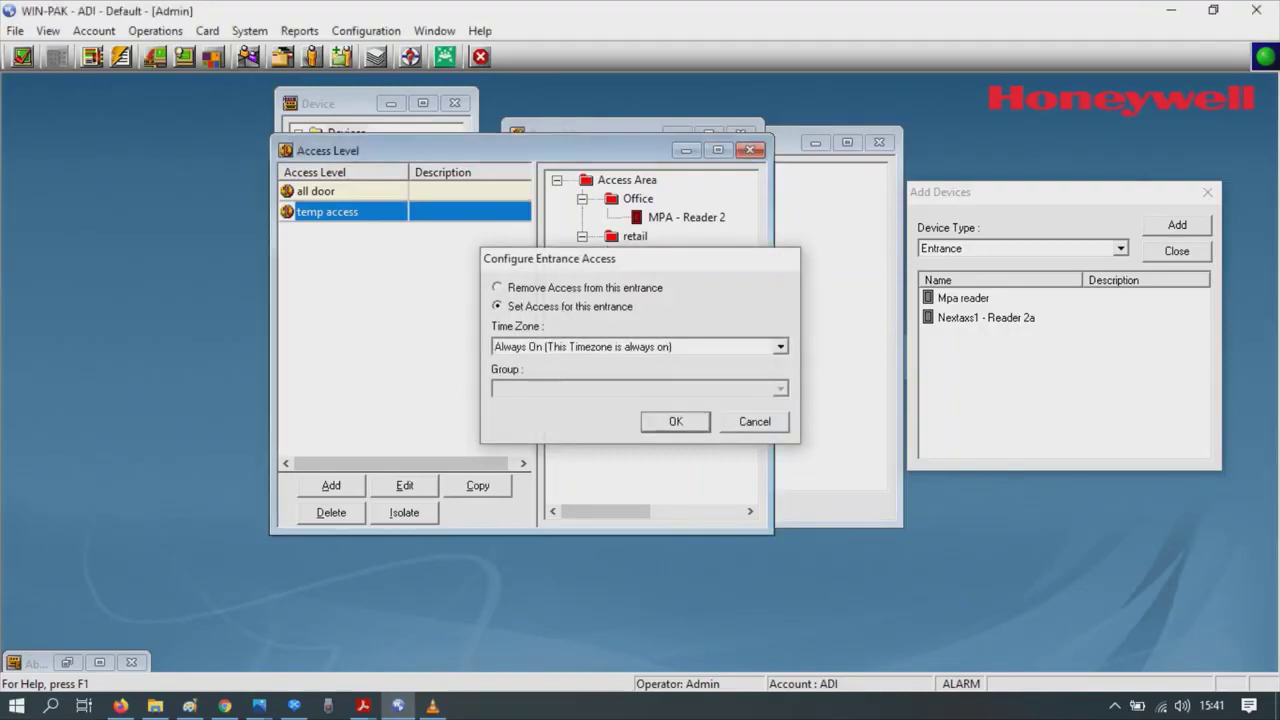
click(675, 421)
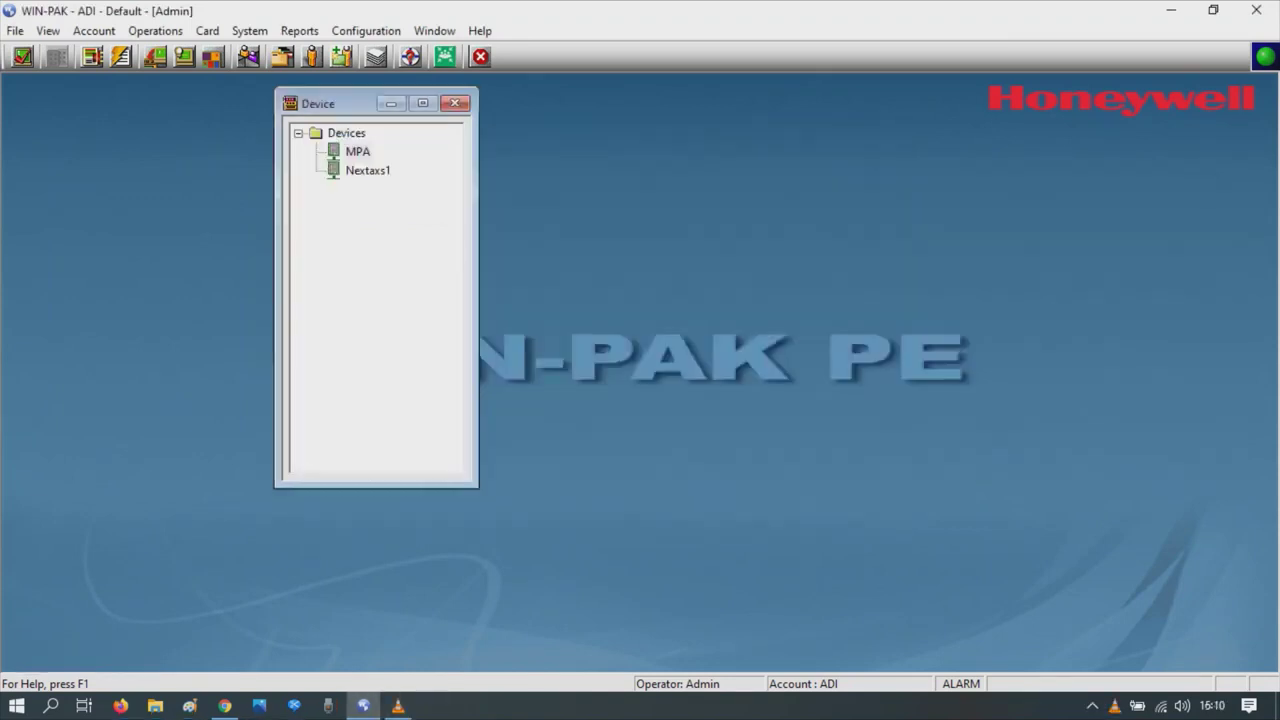
- From the Control Map, initialize MPA with Time and Date, Command File, Time Zones, Input Points, Groups
click(155, 31)
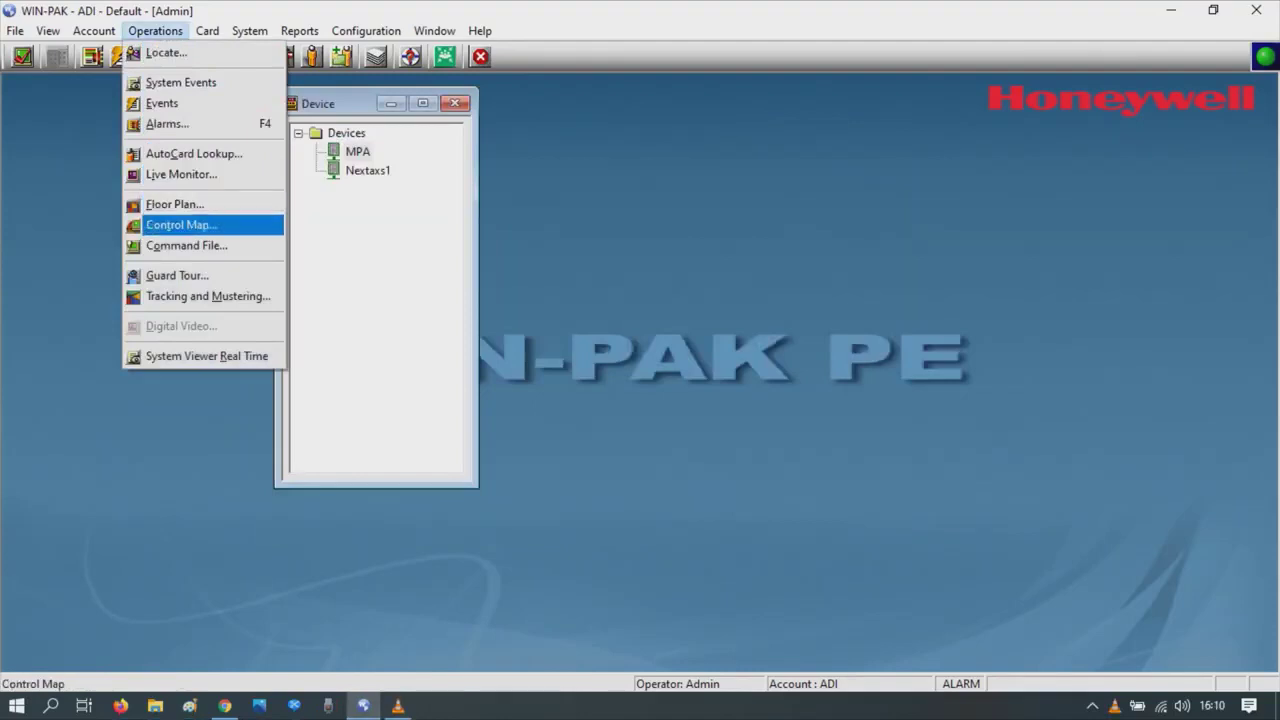
key(Return)
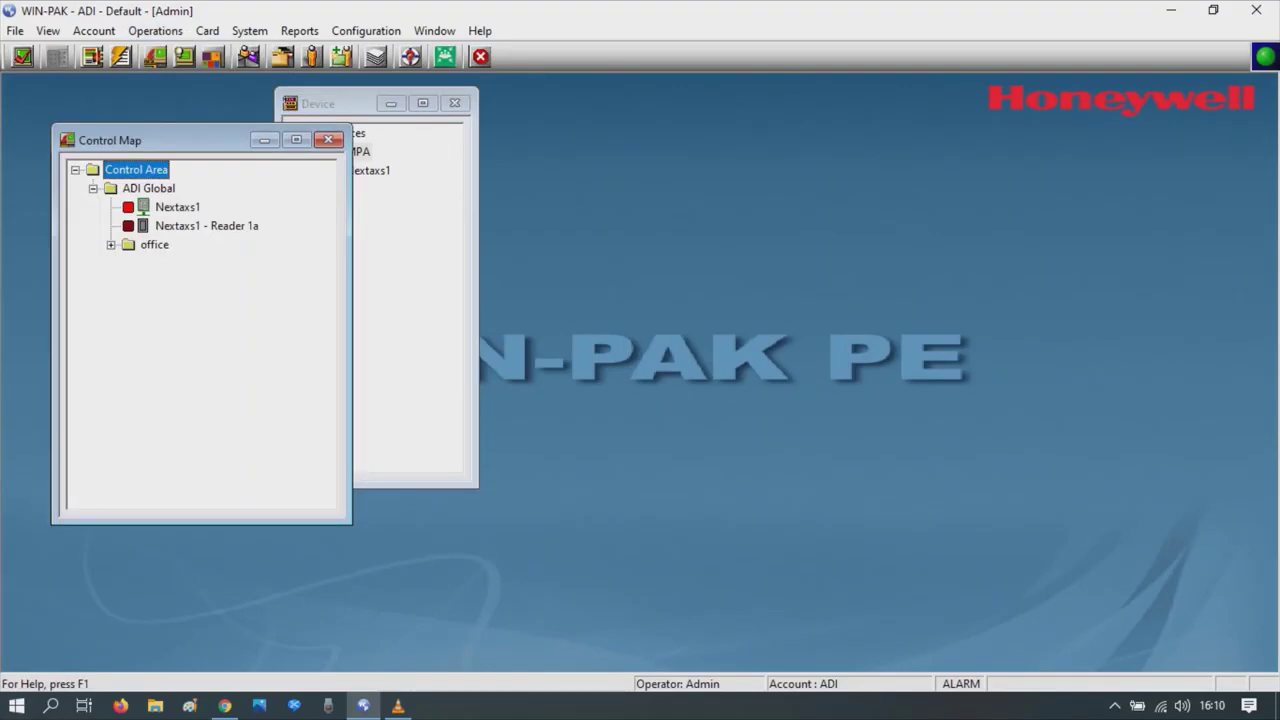
click(185, 263)
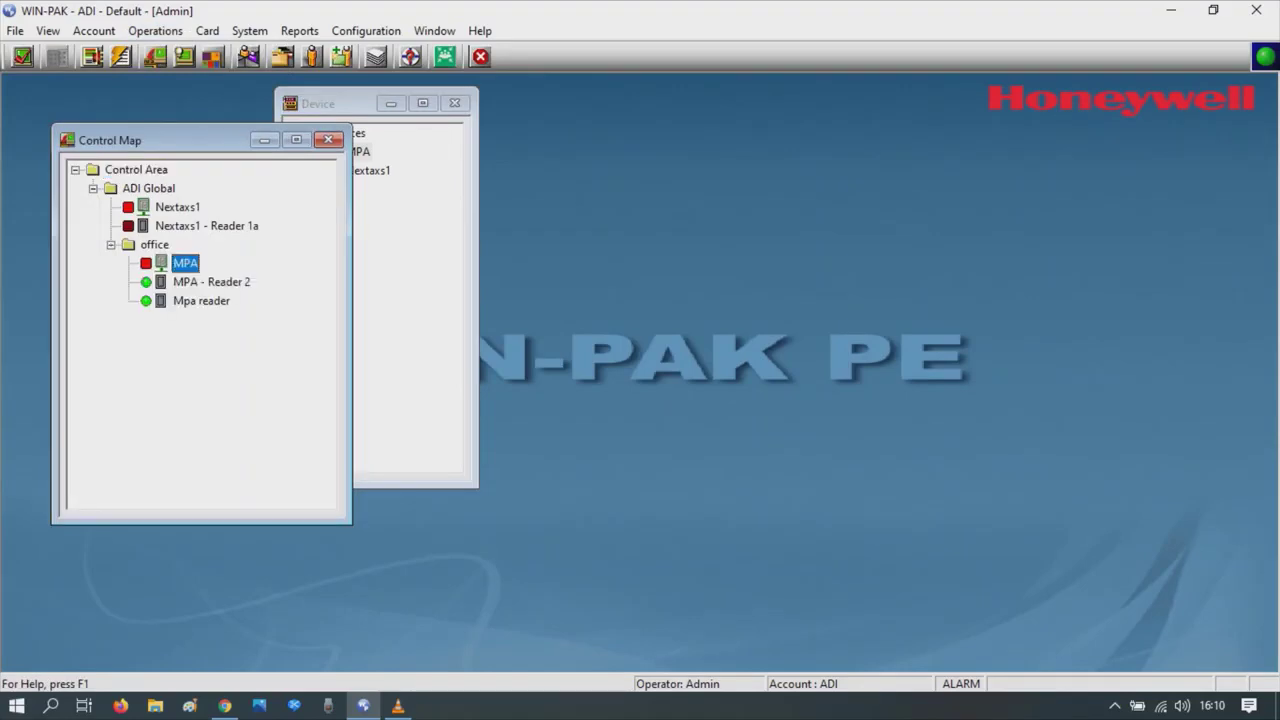
right_click(152, 262)
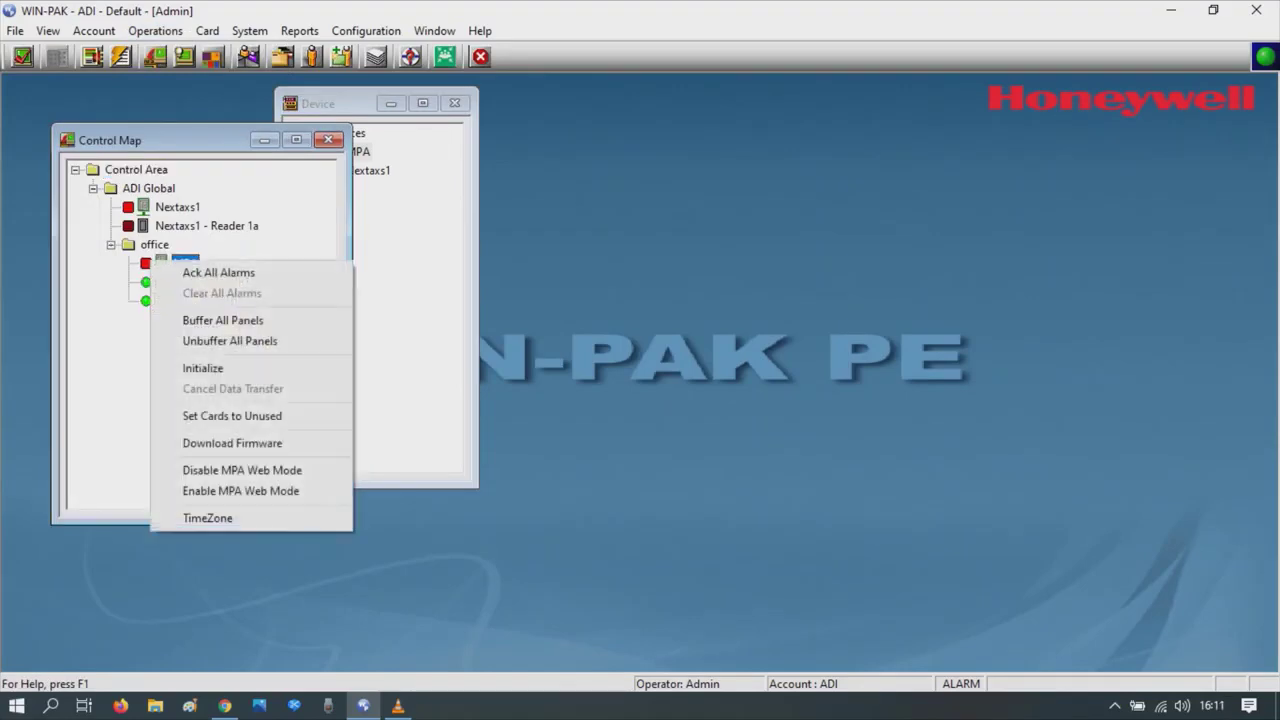
click(203, 368)
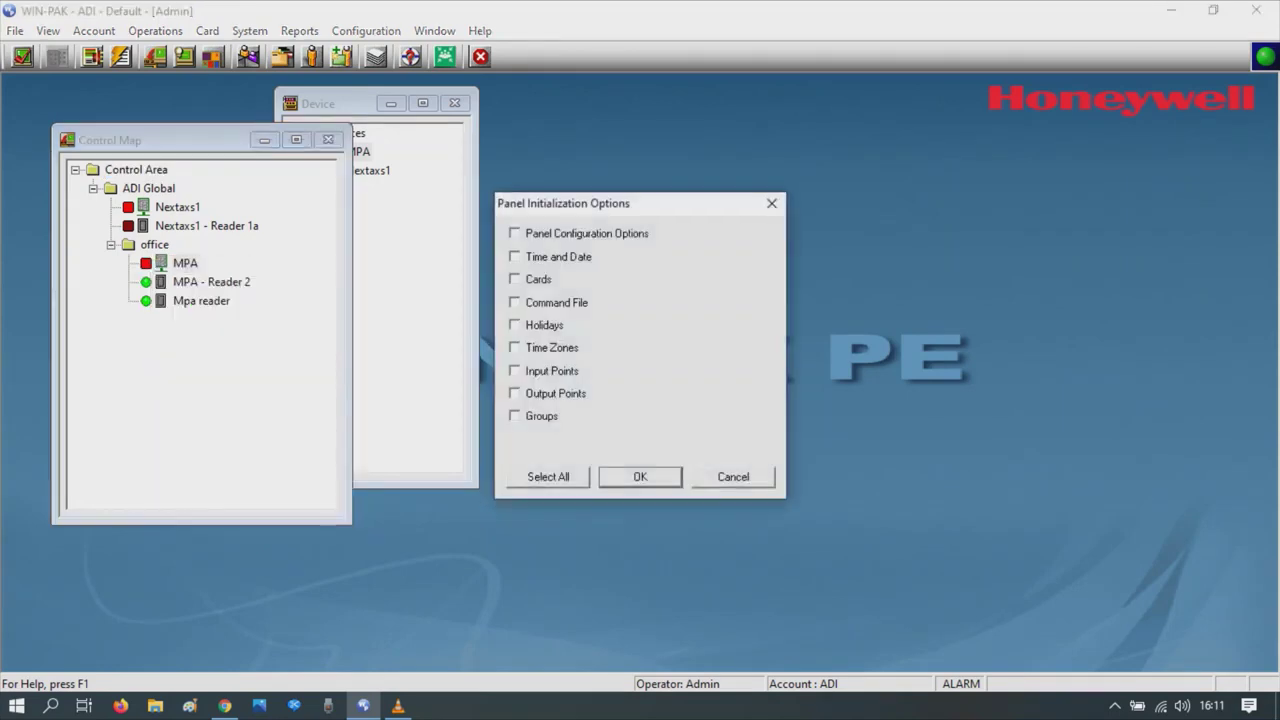
click(514, 256)
click(514, 302)
click(514, 347)
click(514, 370)
click(514, 416)
key(Return)
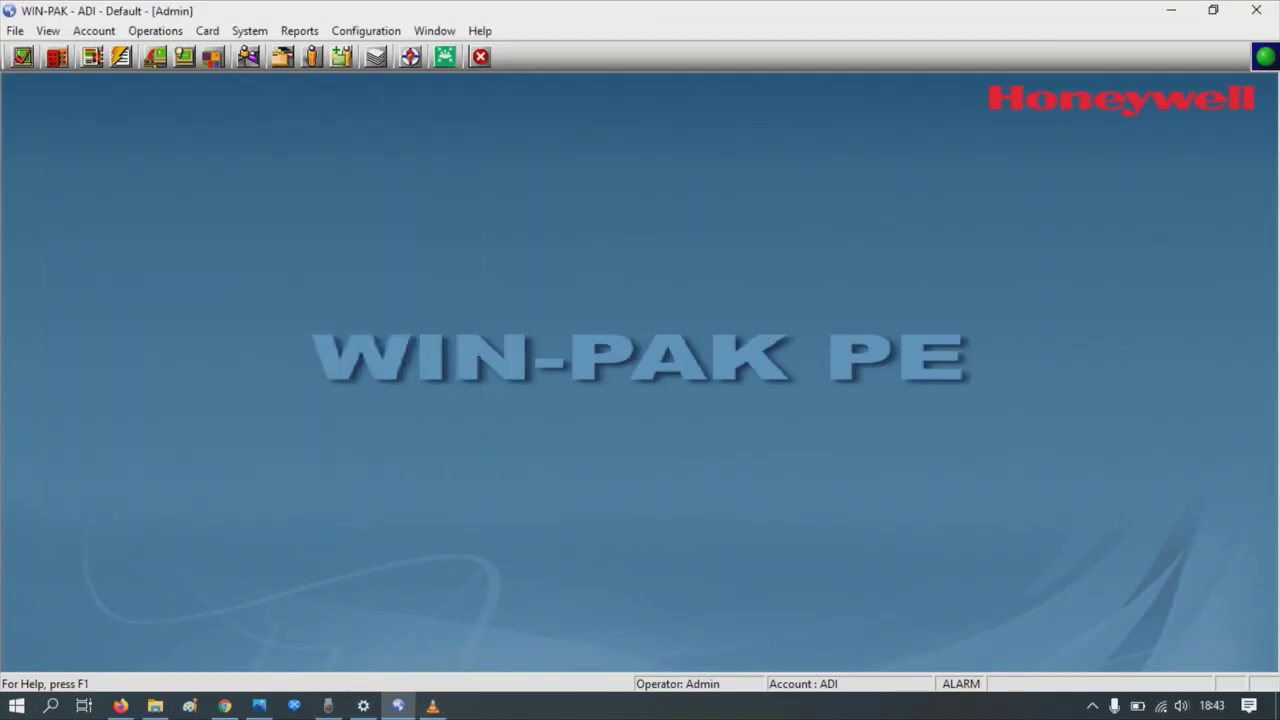
- Add a new cardholder in Card Holder and enter their first and last name
key(alt+c)
key(Down)
key(Return)
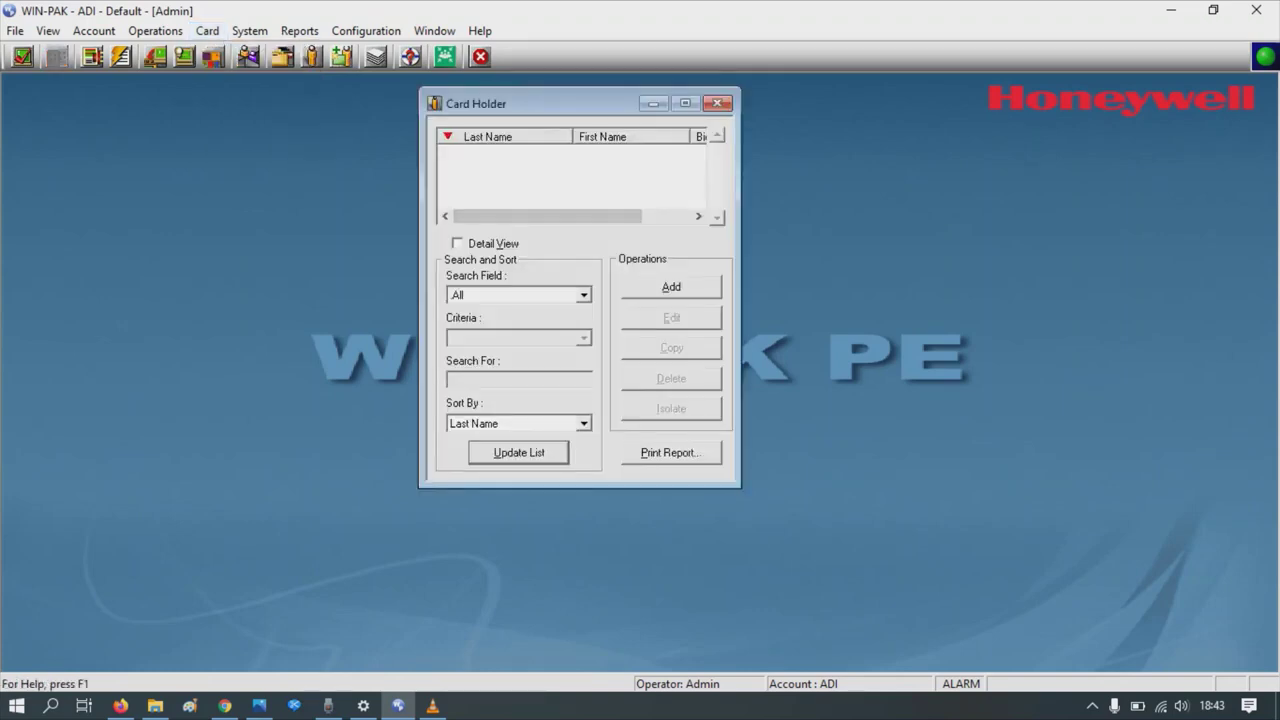
key(alt+a)
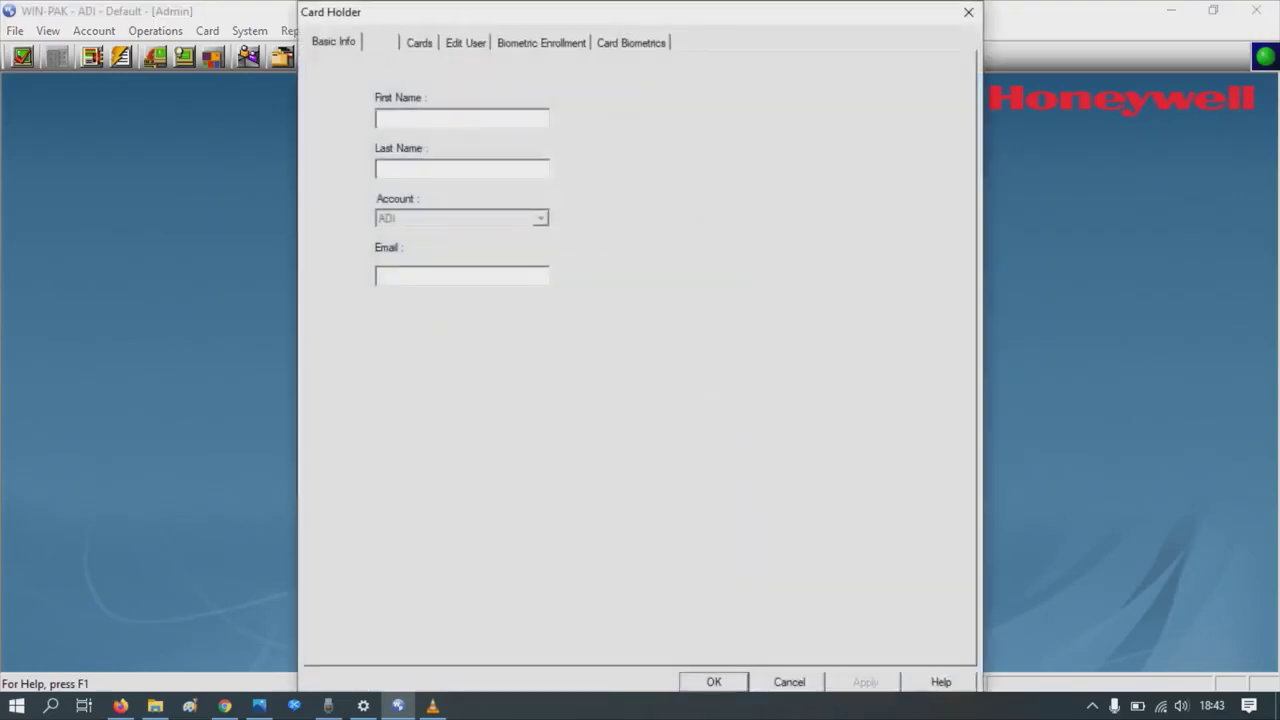
text(ADi)
key(Tab)
text(Glo)
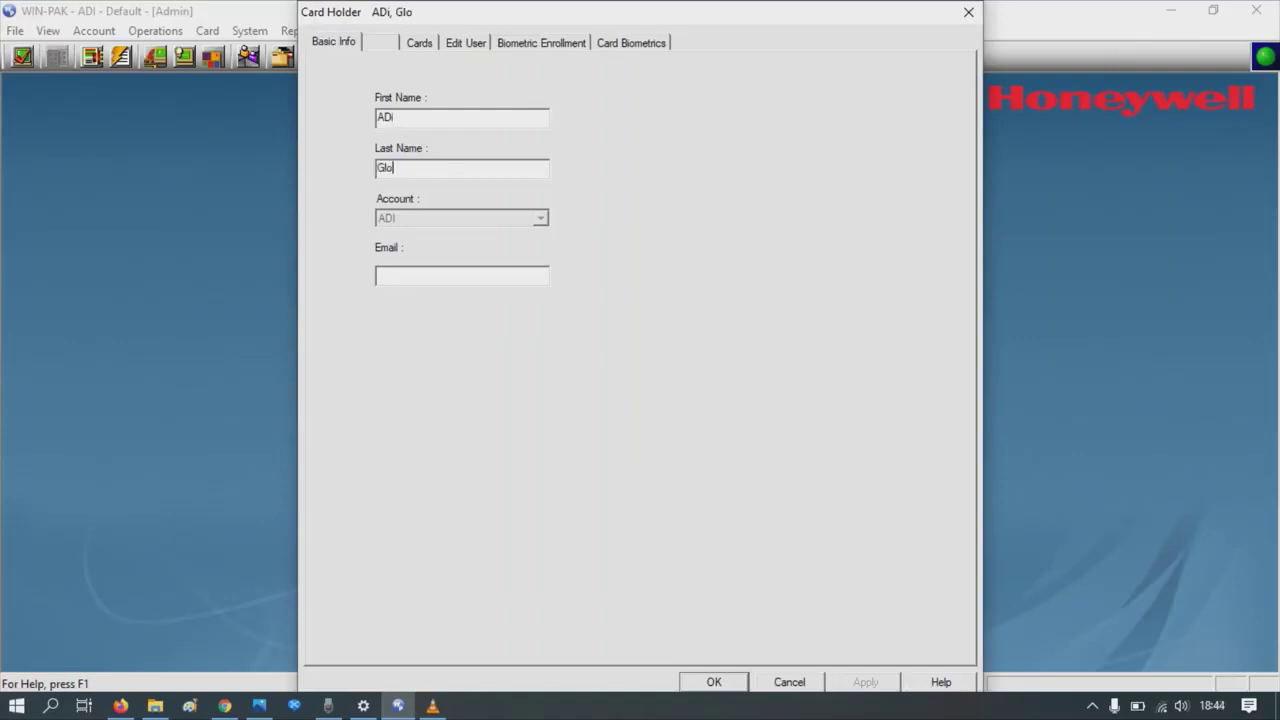
text(bal)
- Add a card with its card number at the all door access level and save the cardholder
click(419, 42)
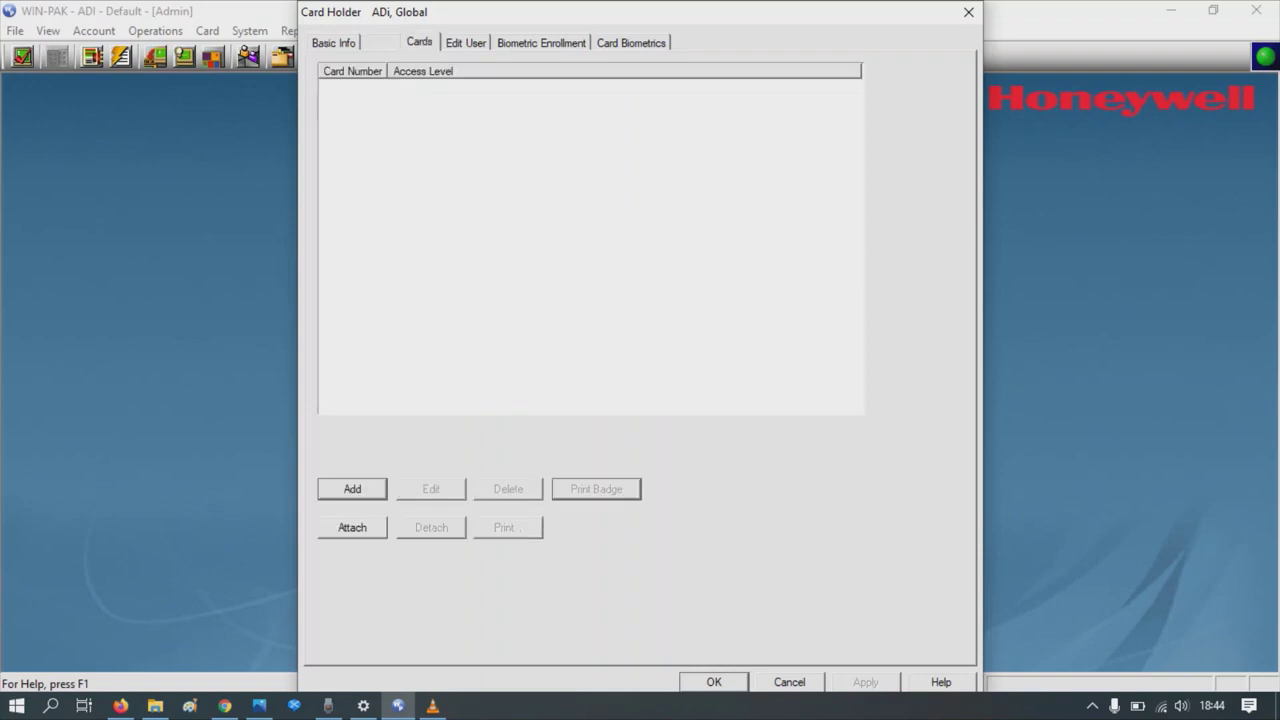
click(352, 488)
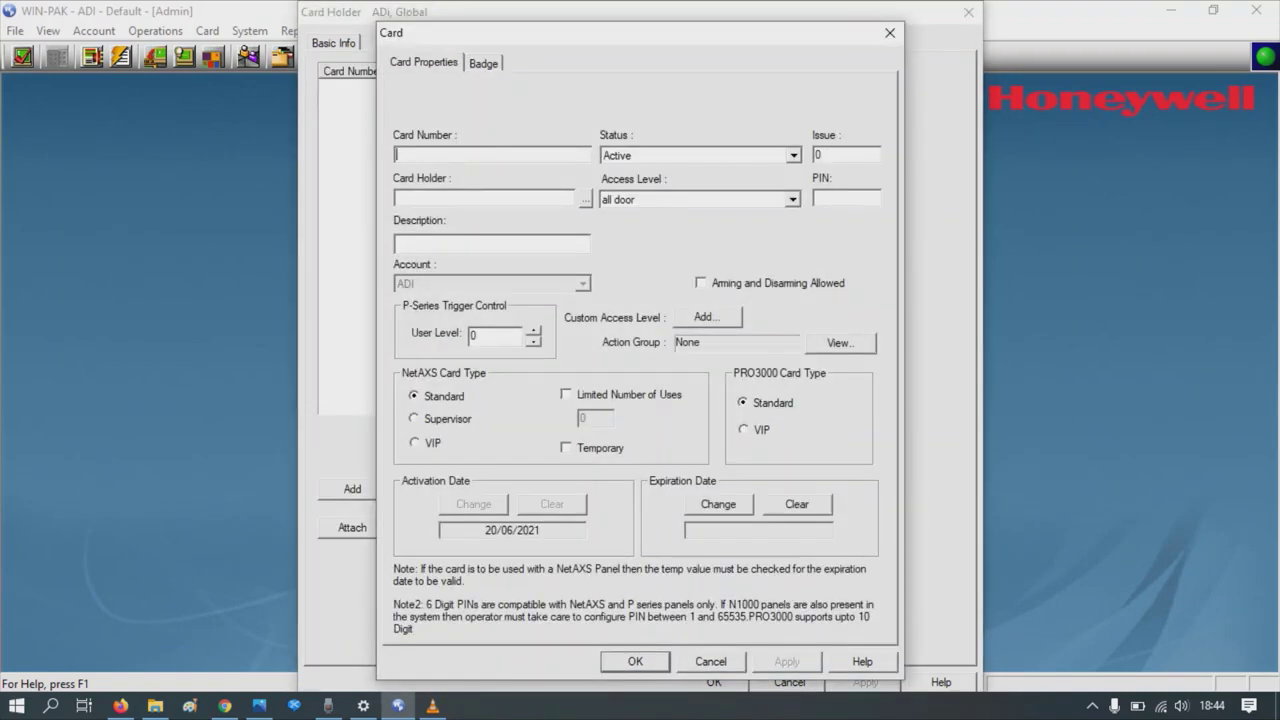
click(792, 199)
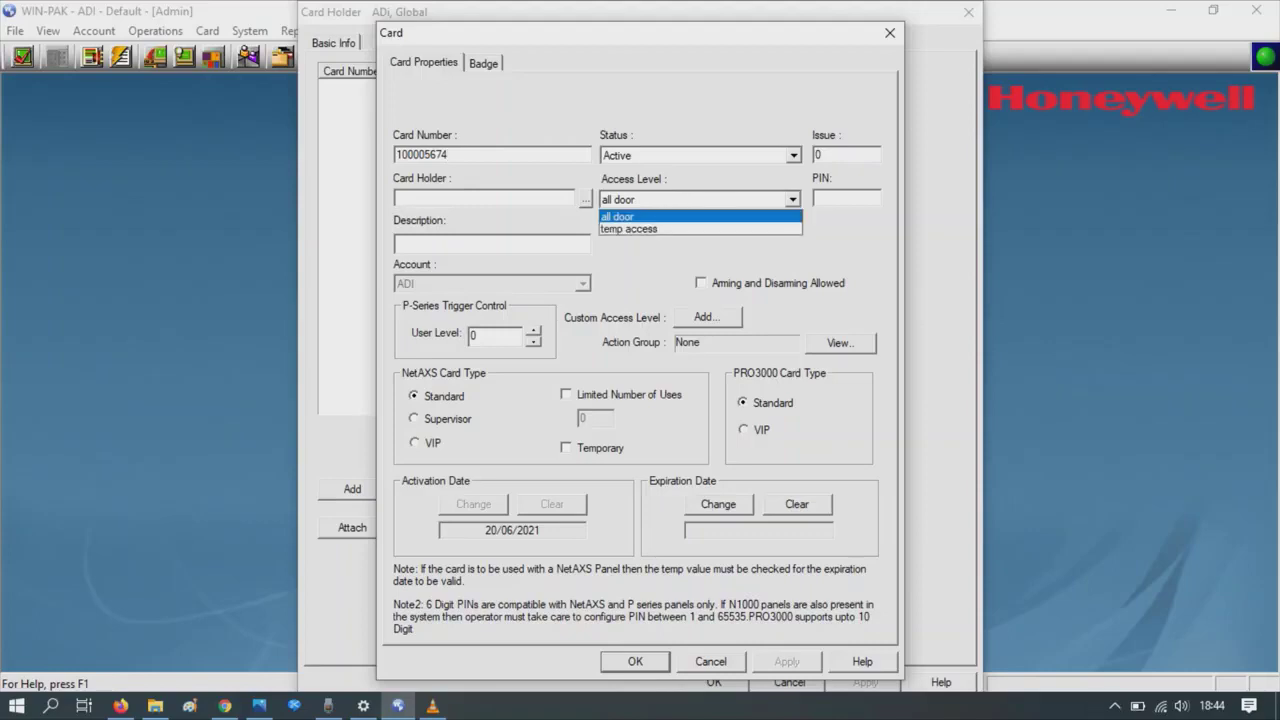
key(Return)
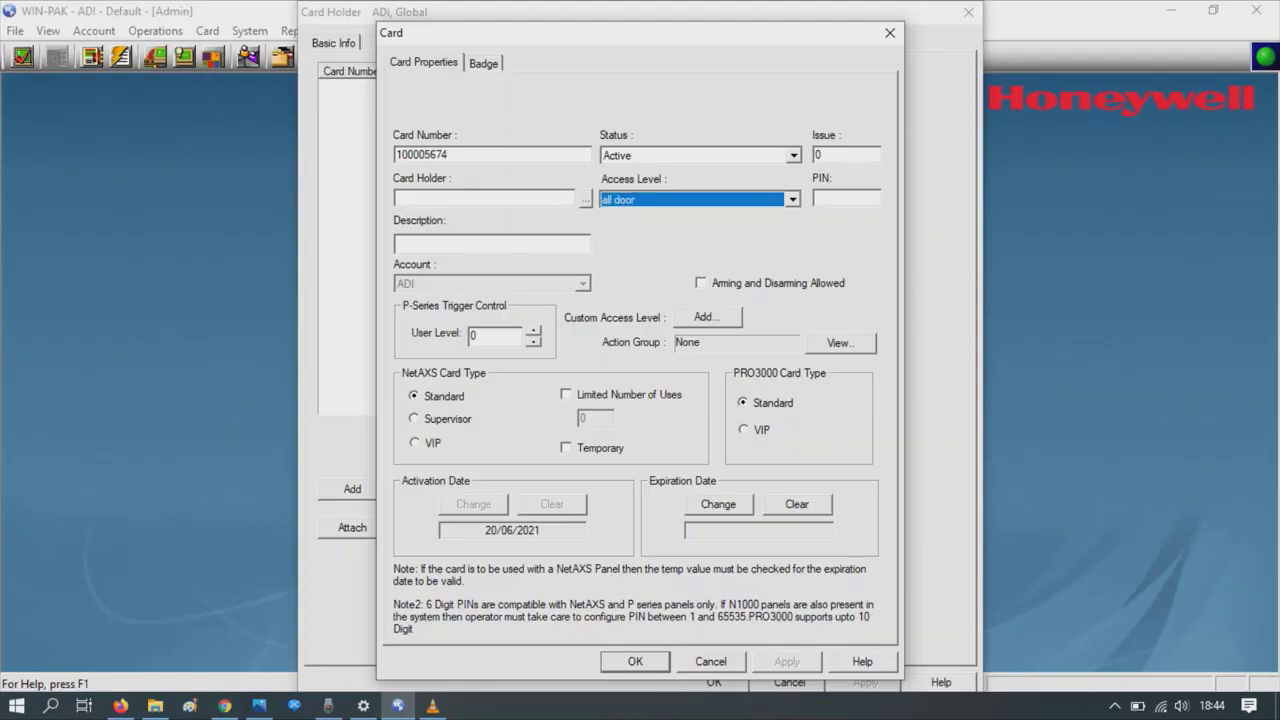
key(Return)
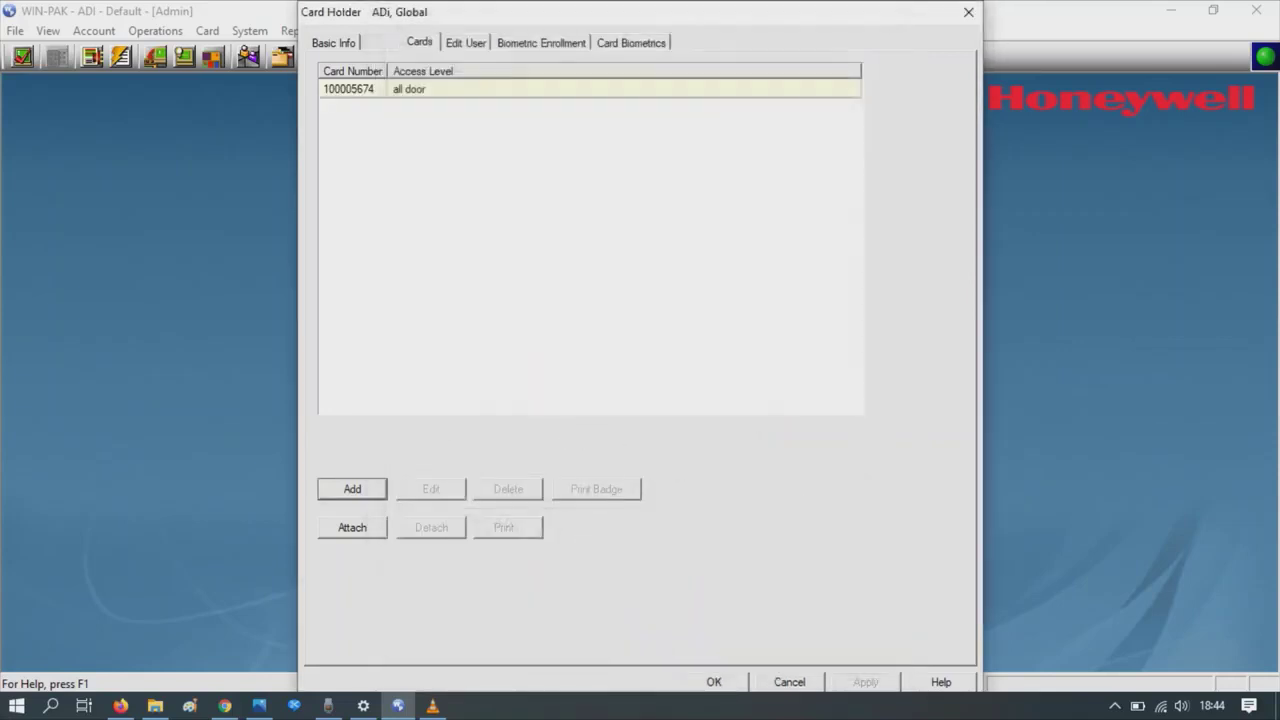
key(Return)
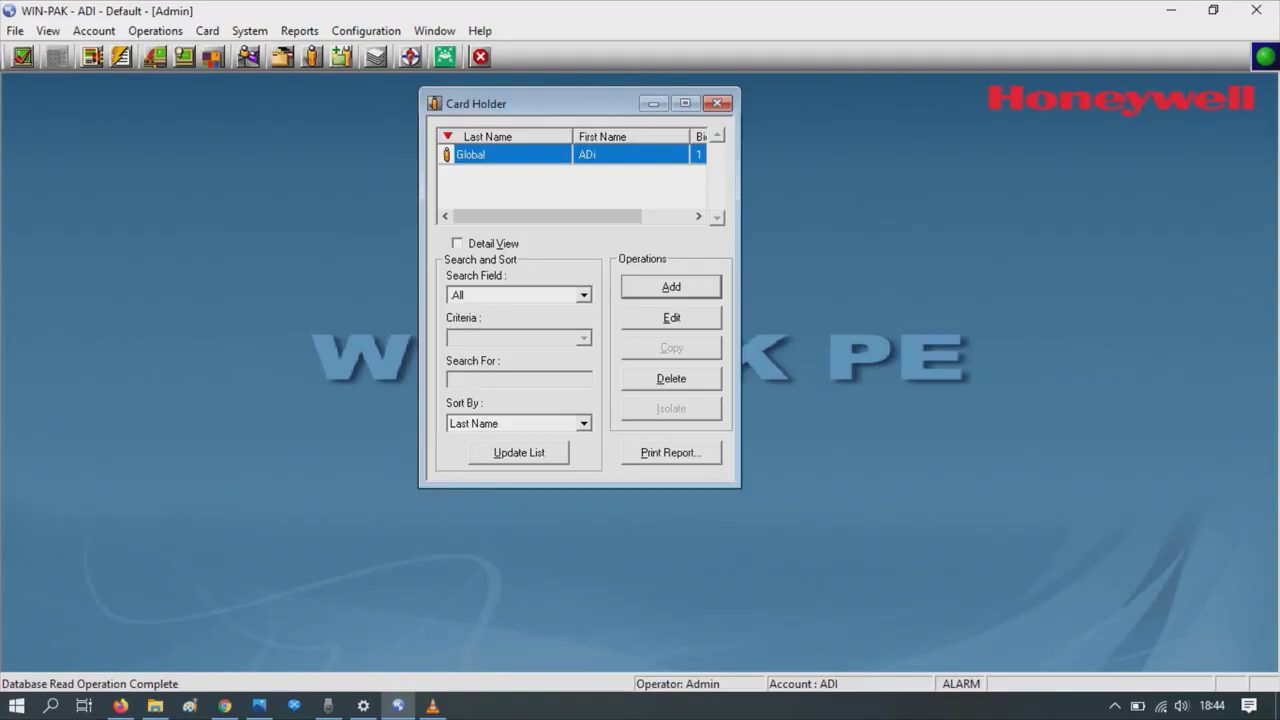
- Re-initialize the MPA panel from the Control Map with Cards checked to send the cards
click(155, 30)
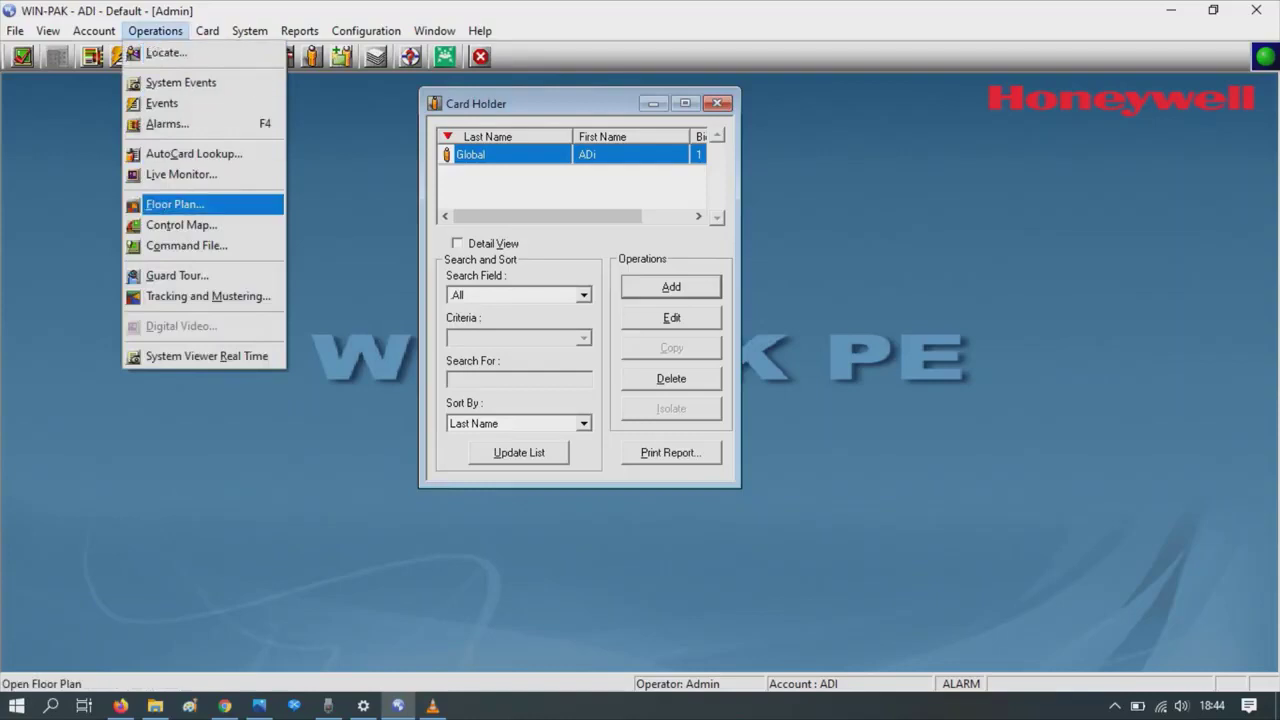
click(181, 225)
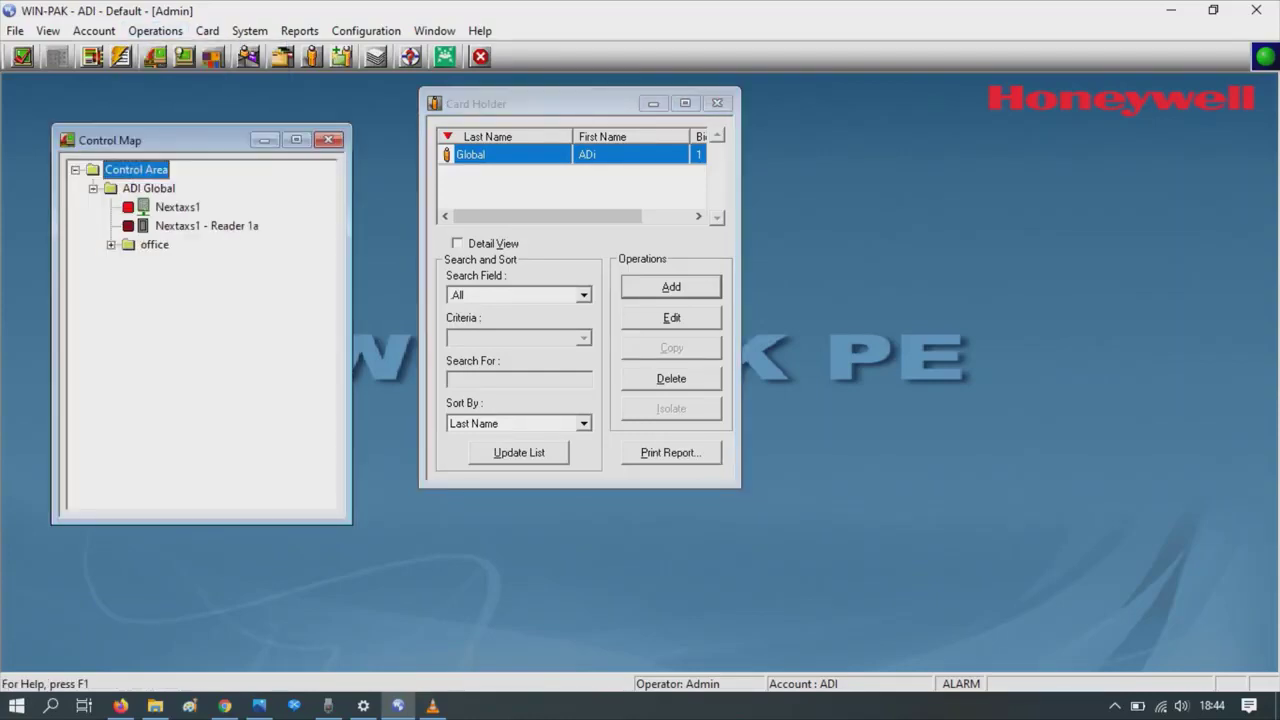
click(182, 263)
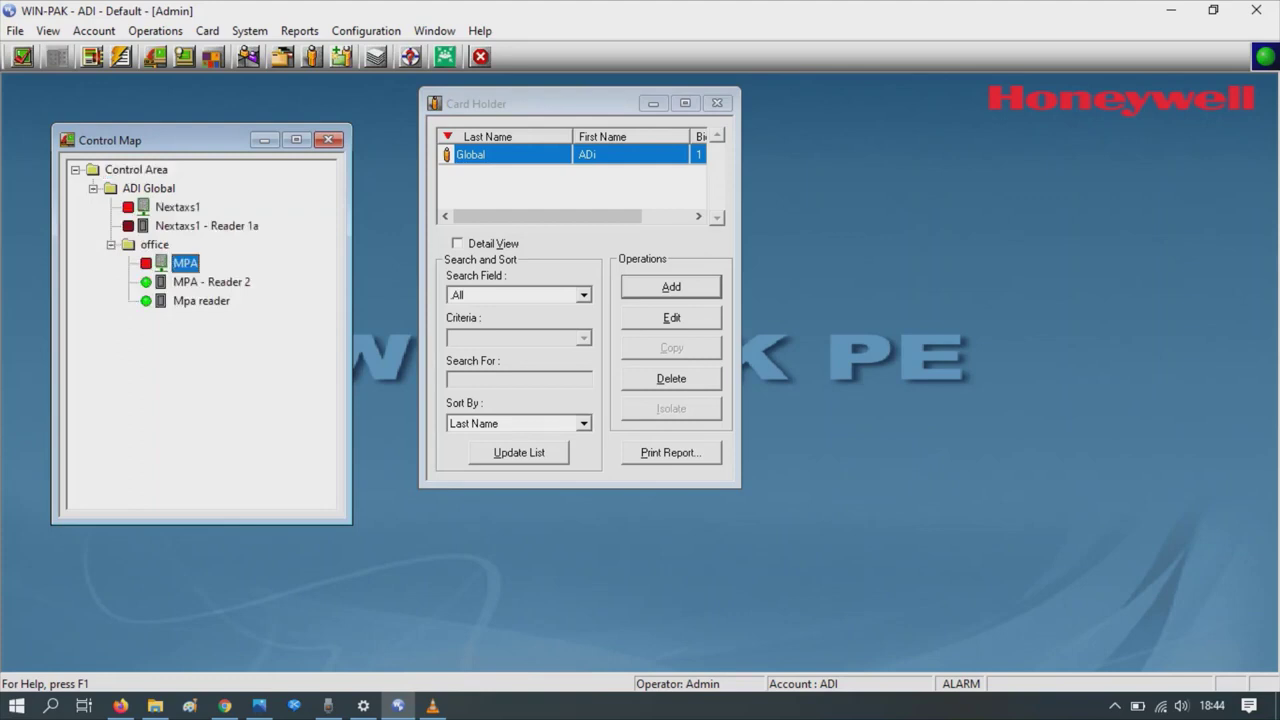
right_click(174, 260)
click(224, 366)
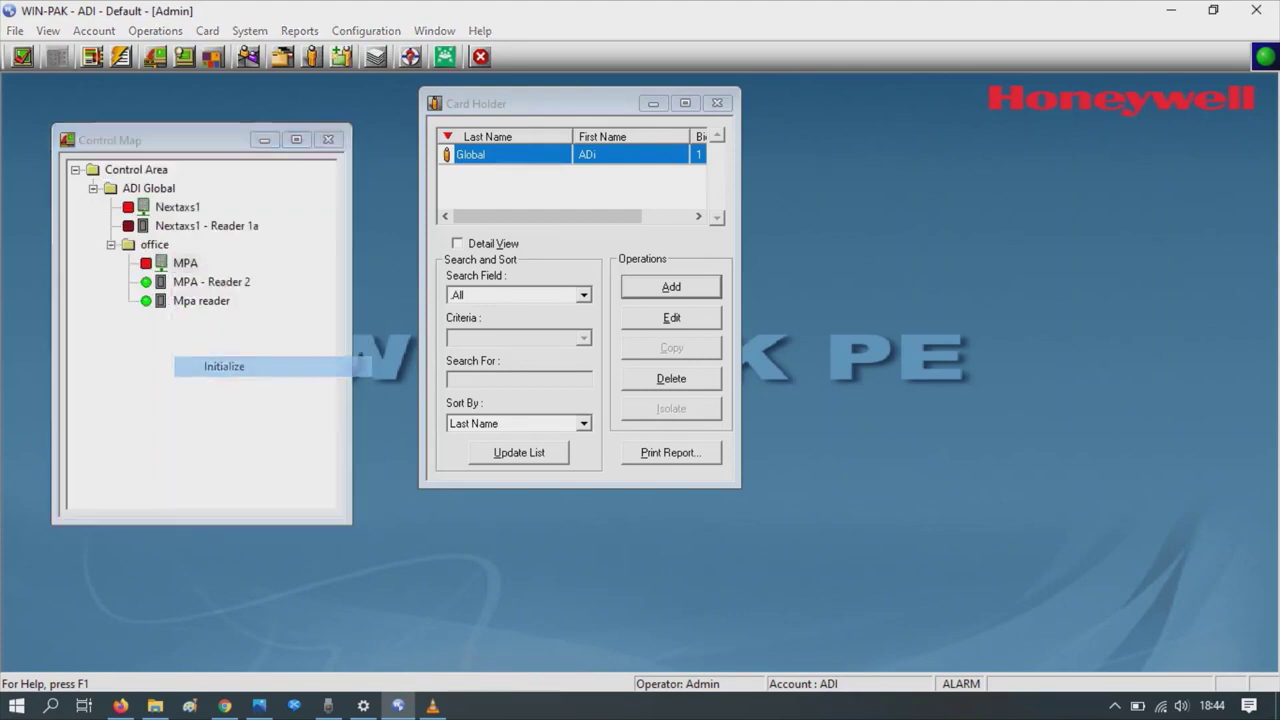
click(514, 279)
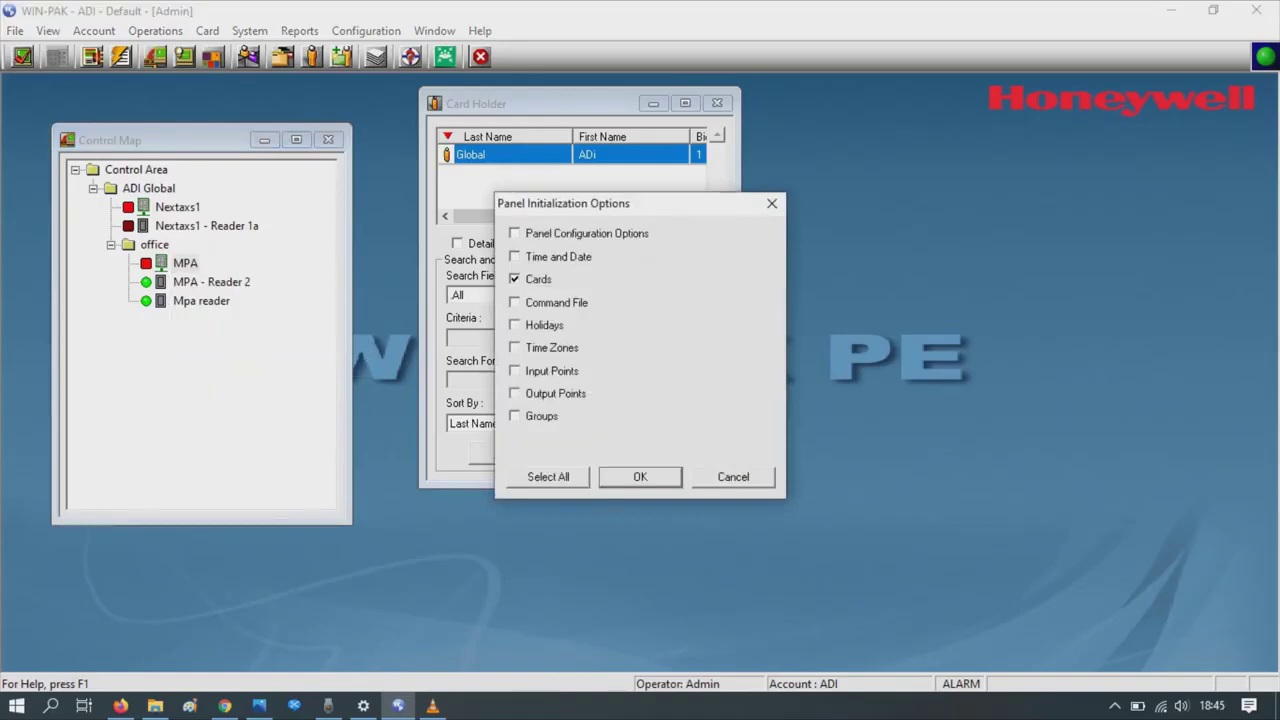
key(Return)
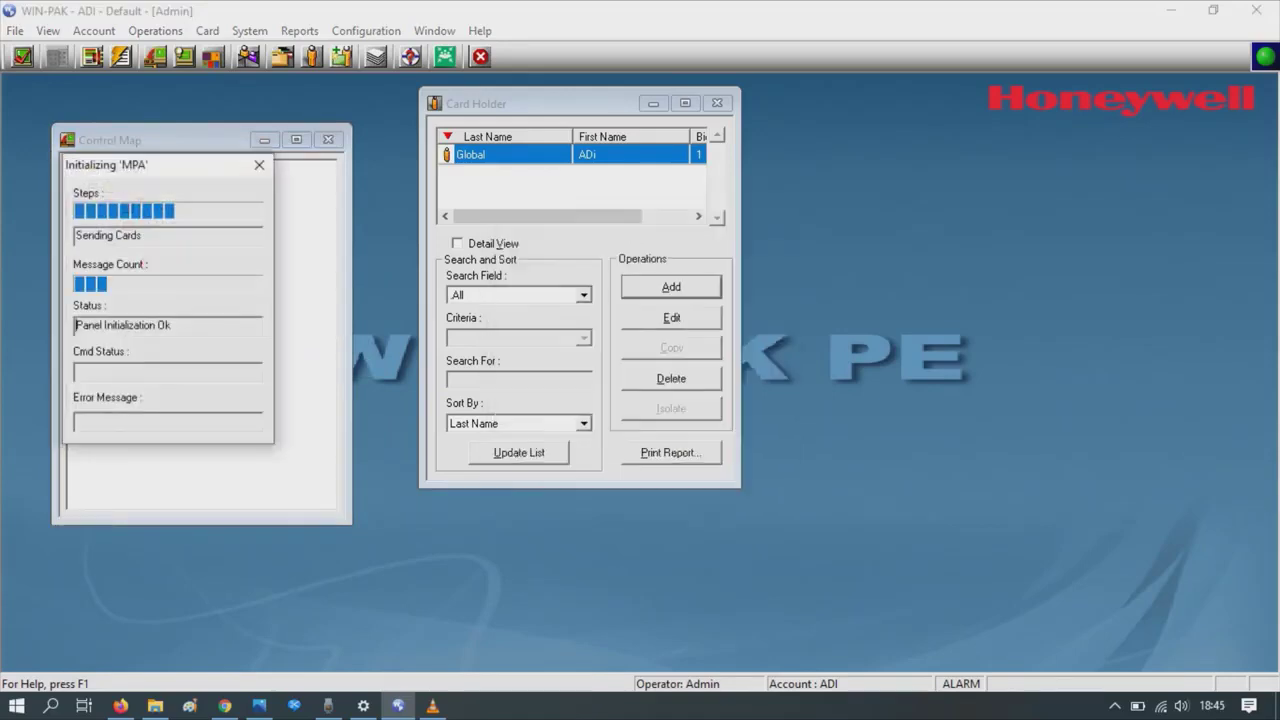